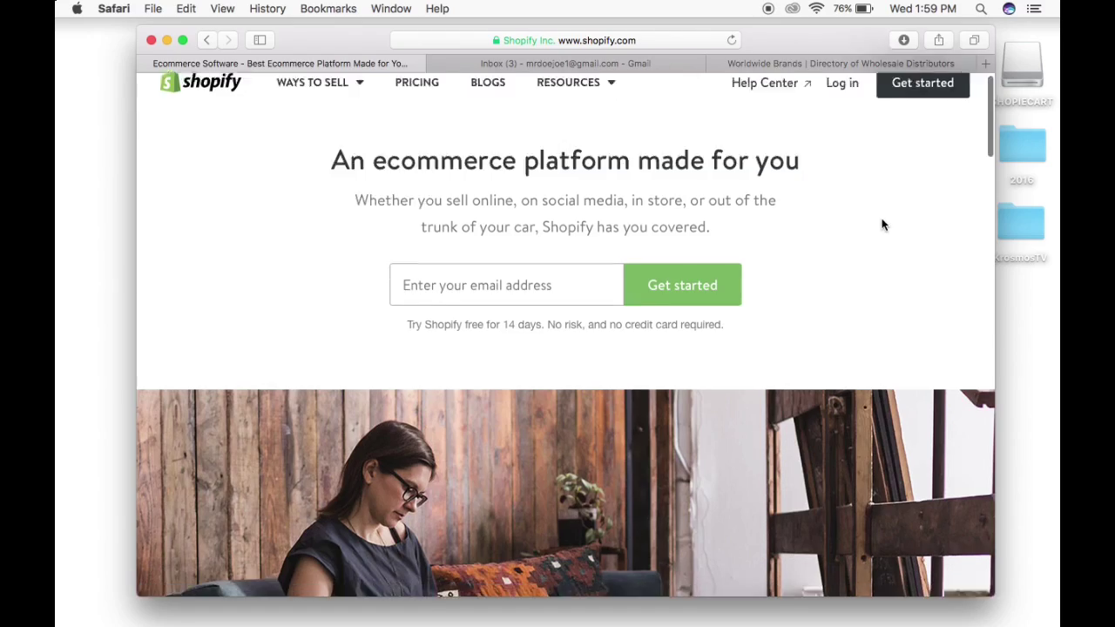
{"action": "scroll", "coordinate": [881, 225], "scroll_direction": "down", "scroll_amount": 5}
{"action": "scroll", "coordinate": [881, 225], "scroll_direction": "down", "scroll_amount": 6}
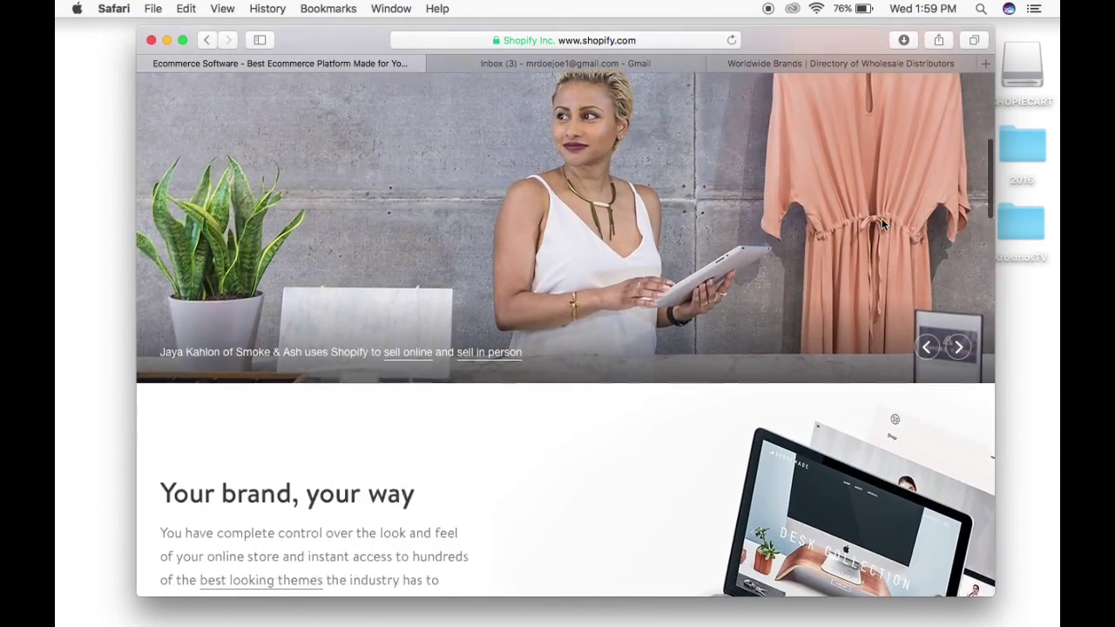
{"action": "scroll", "coordinate": [882, 224], "scroll_direction": "up", "scroll_amount": 3}
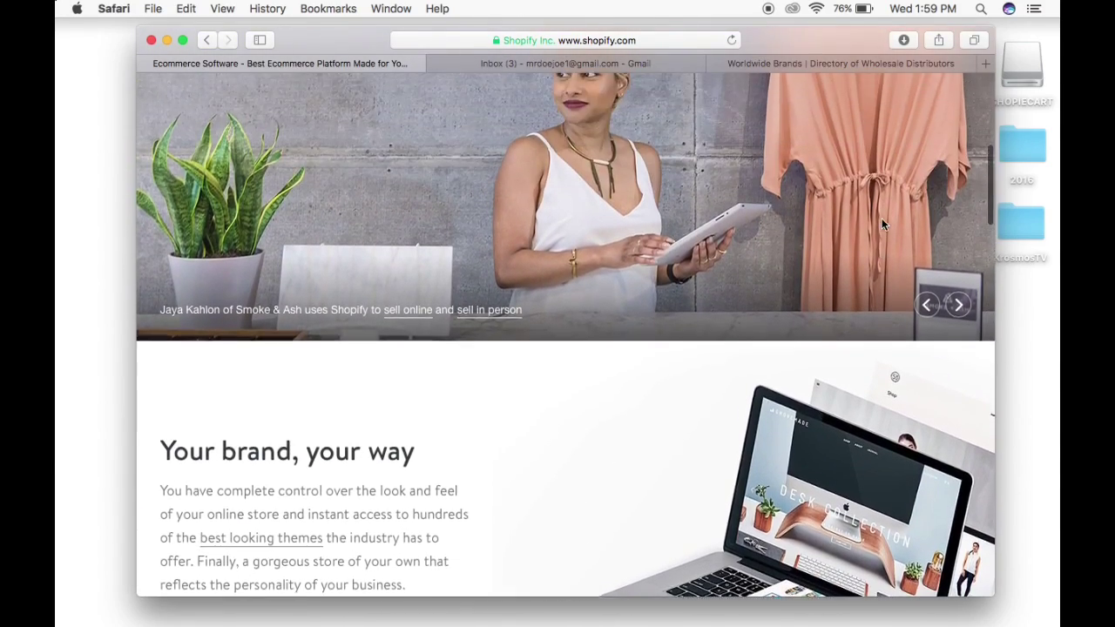
{"action": "scroll", "coordinate": [881, 225], "scroll_direction": "down", "scroll_amount": 4}
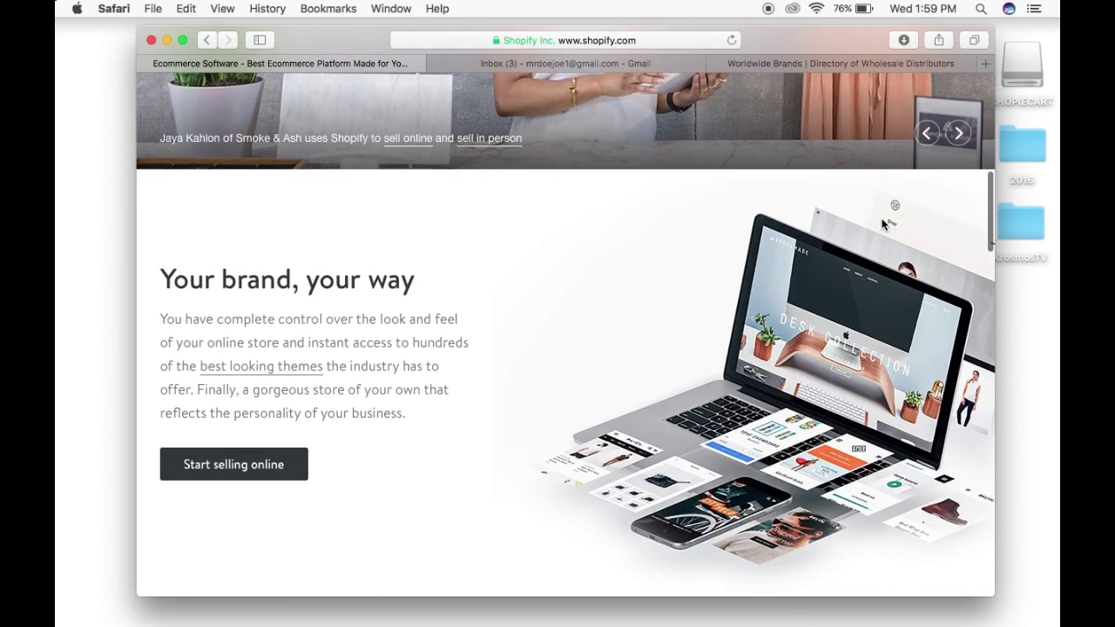
{"action": "scroll", "coordinate": [881, 225], "scroll_direction": "down", "scroll_amount": 5}
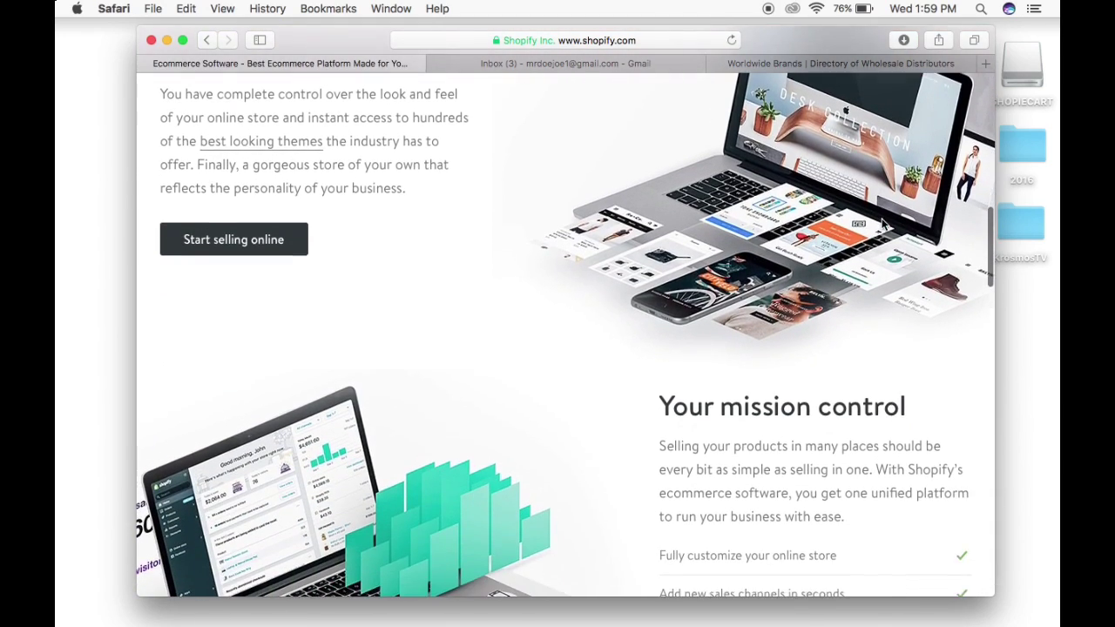
{"action": "scroll", "coordinate": [882, 223], "scroll_direction": "down", "scroll_amount": 5}
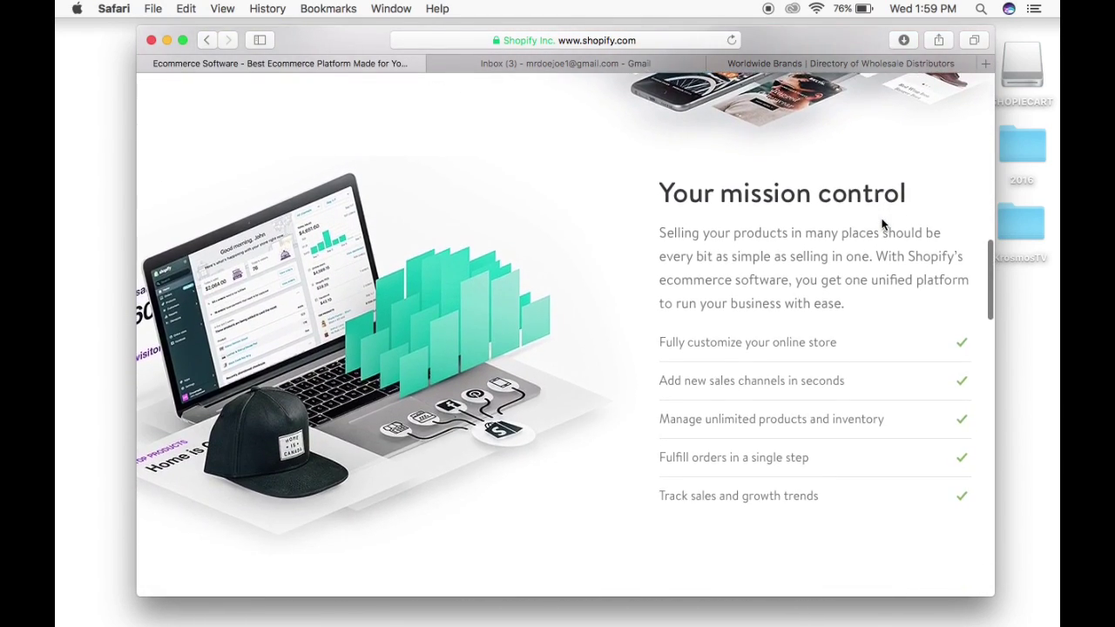
{"action": "scroll", "coordinate": [881, 225], "scroll_direction": "down", "scroll_amount": 5}
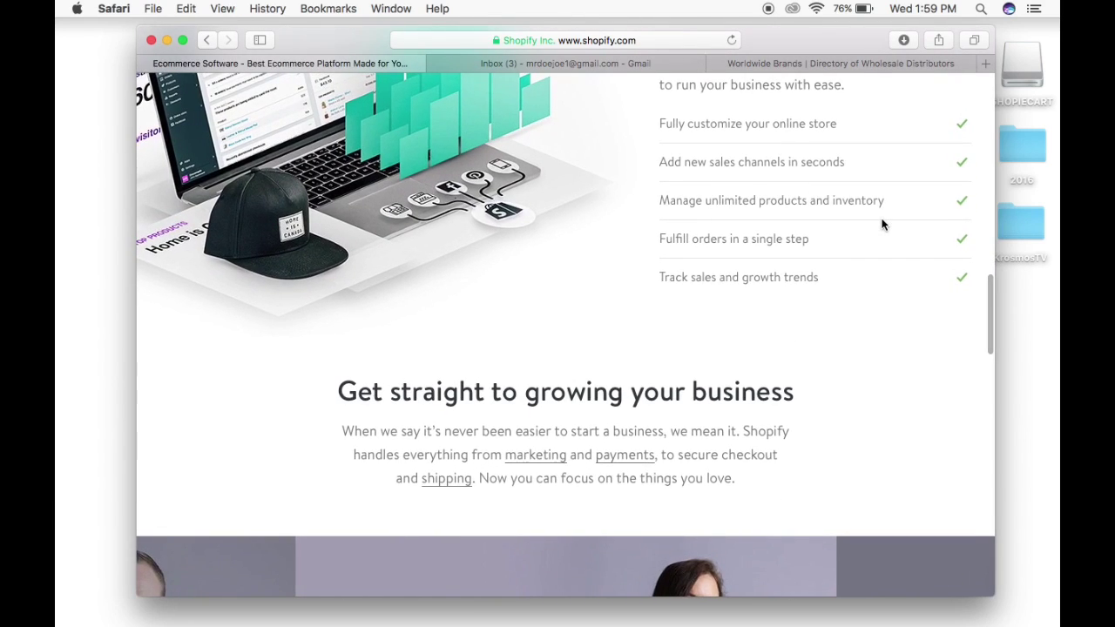
{"action": "scroll", "coordinate": [882, 225], "scroll_direction": "down", "scroll_amount": 5}
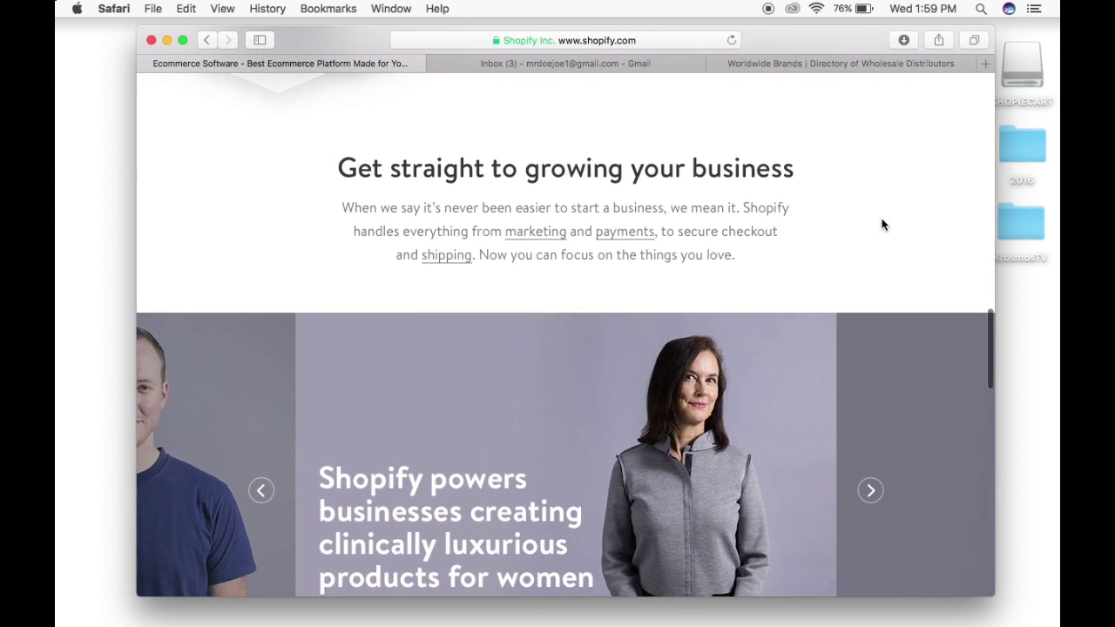
{"action": "scroll", "coordinate": [881, 224], "scroll_direction": "down", "scroll_amount": 5}
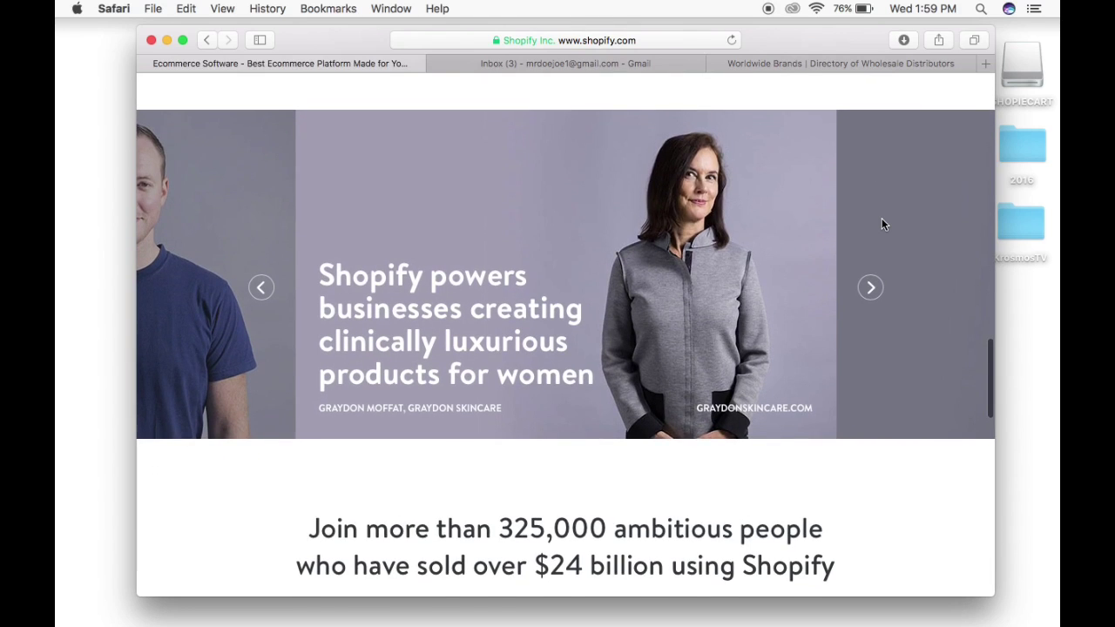
{"action": "scroll", "coordinate": [881, 225], "scroll_direction": "down", "scroll_amount": 10}
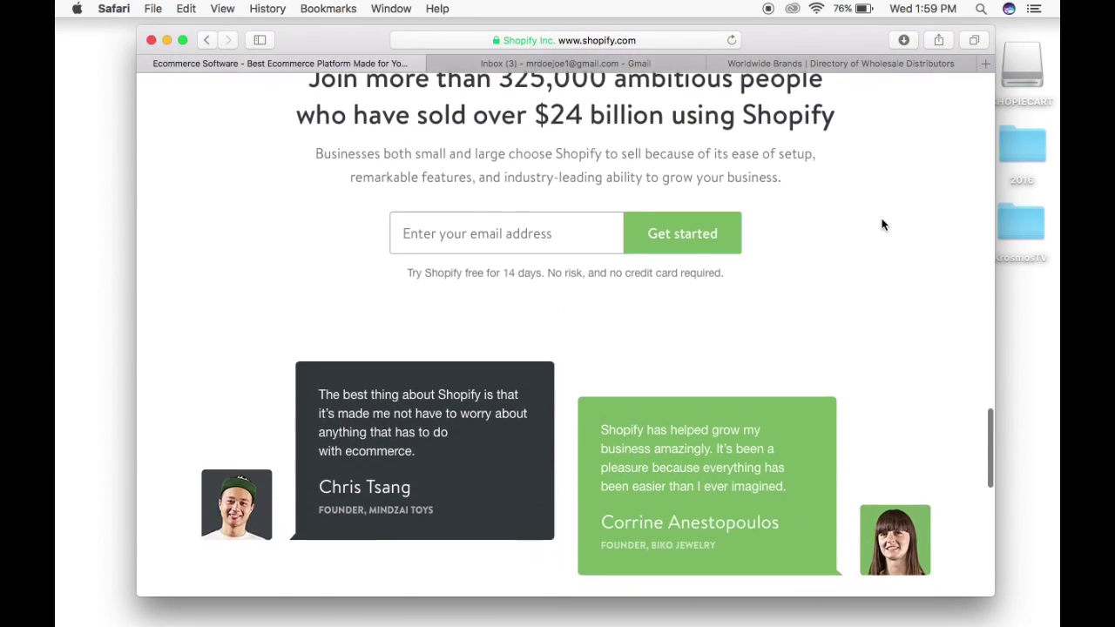
{"action": "scroll", "coordinate": [882, 225], "scroll_direction": "down", "scroll_amount": 6}
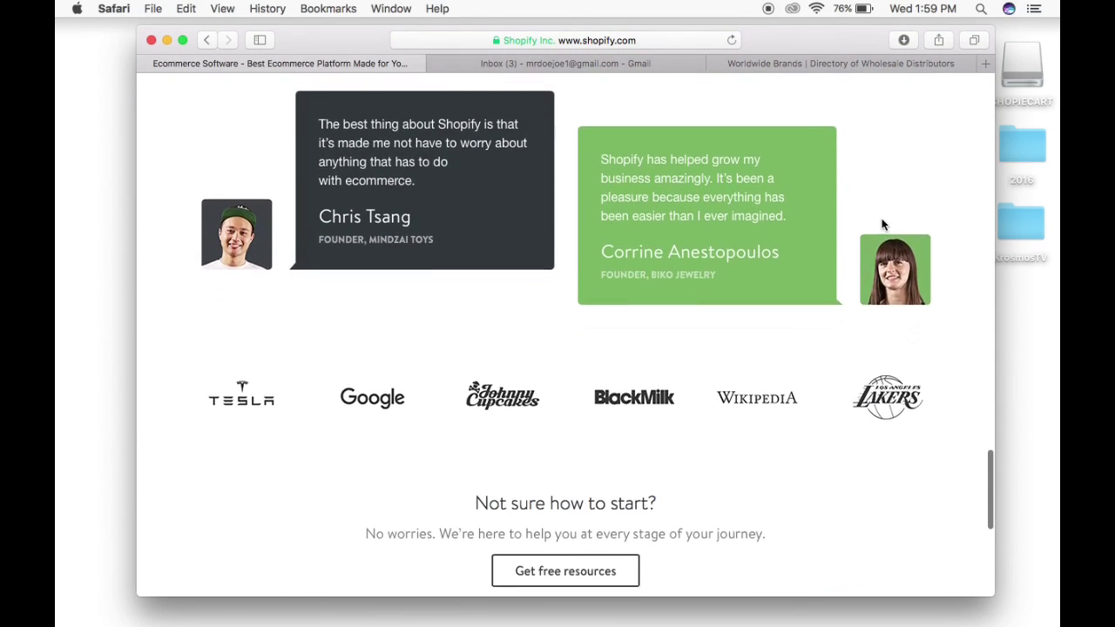
{"action": "scroll", "coordinate": [882, 225], "scroll_direction": "down", "scroll_amount": 4}
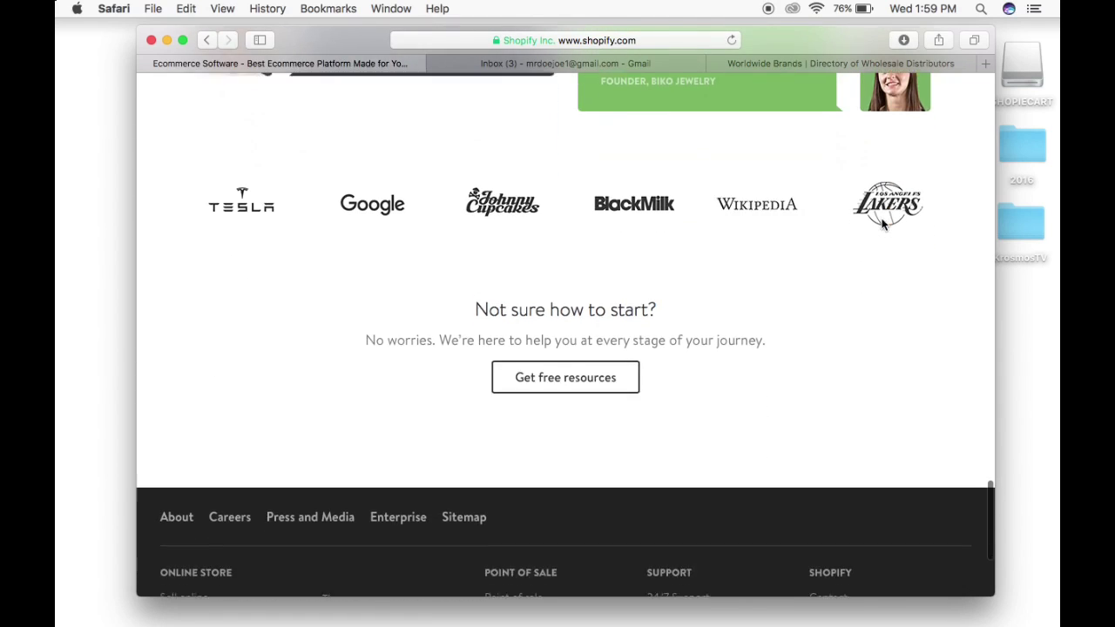
{"action": "scroll", "coordinate": [882, 224], "scroll_direction": "down", "scroll_amount": 4}
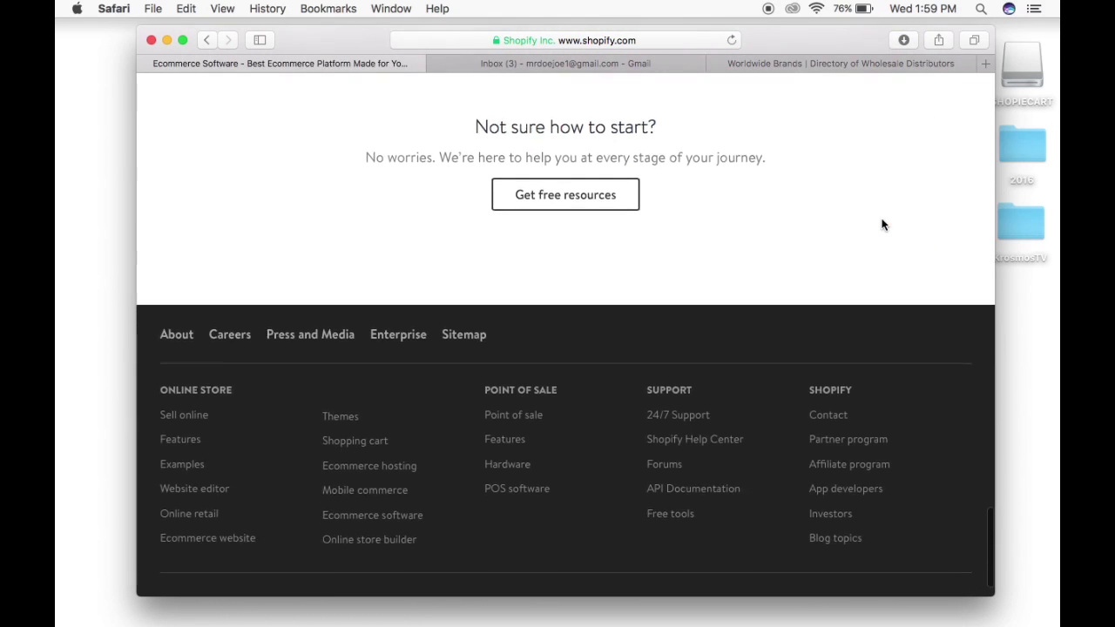
{"action": "scroll", "coordinate": [881, 225], "scroll_direction": "down", "scroll_amount": 1}
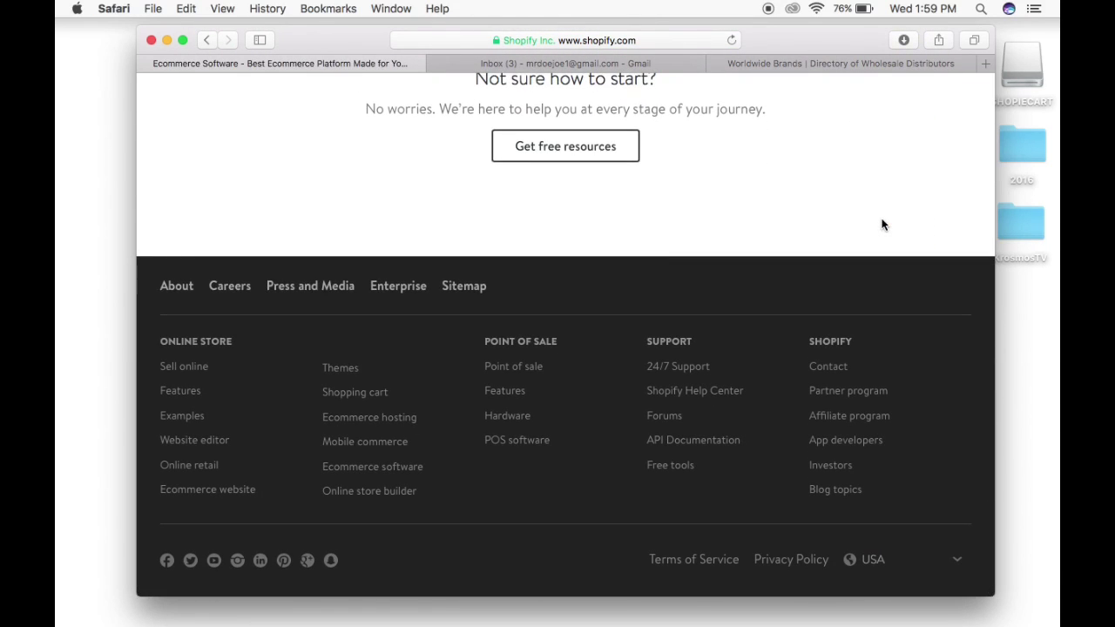
{"action": "scroll", "coordinate": [881, 224], "scroll_direction": "up", "scroll_amount": 3}
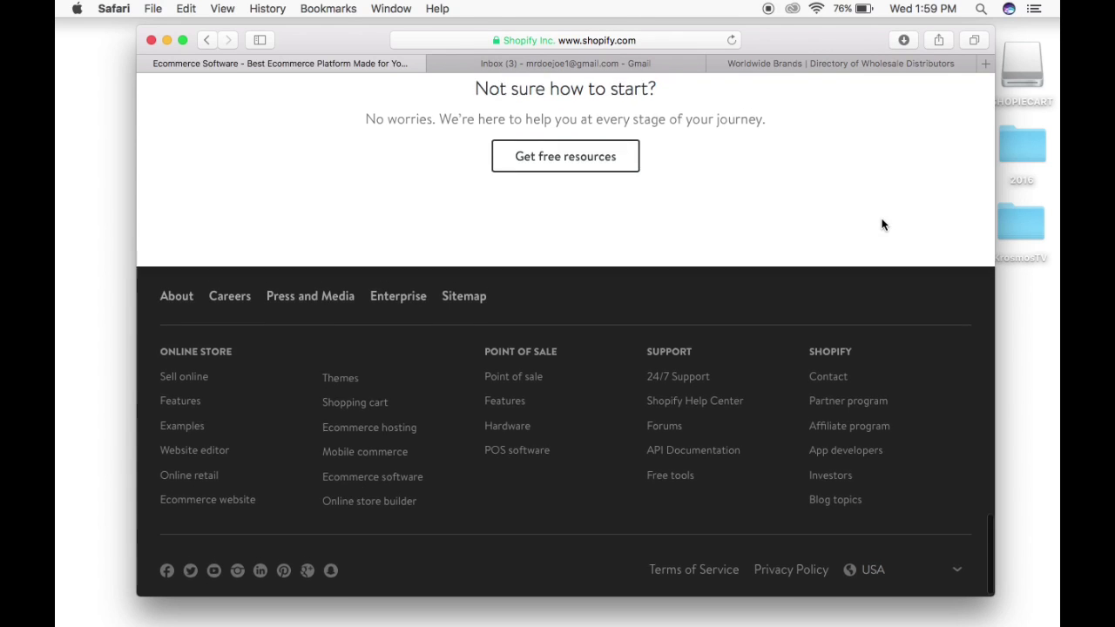
{"action": "scroll", "coordinate": [881, 225], "scroll_direction": "up", "scroll_amount": 10}
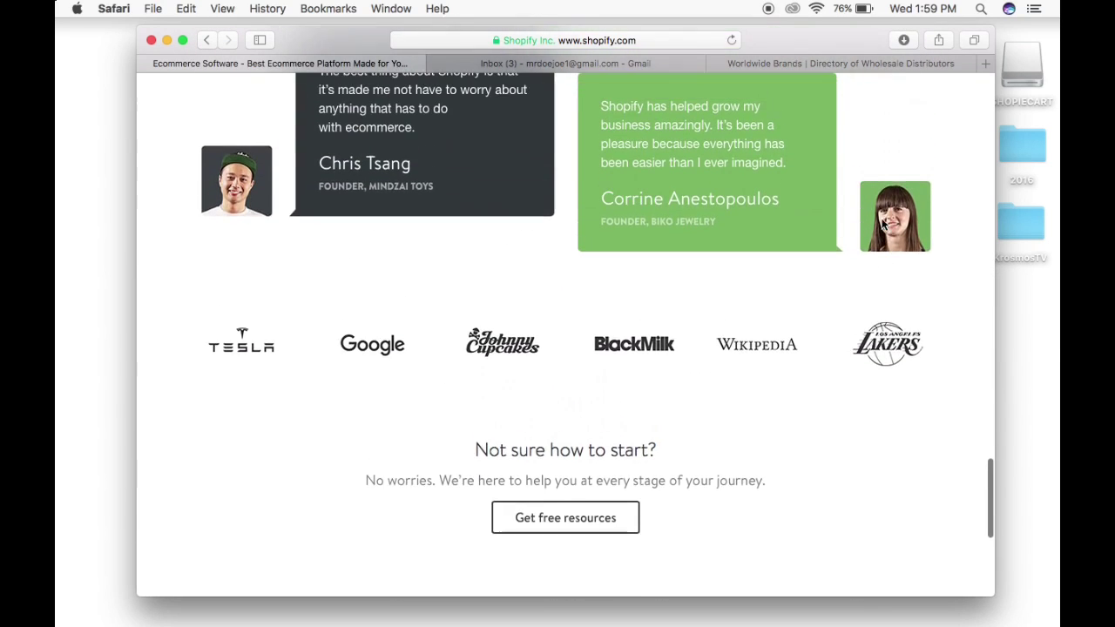
{"action": "scroll", "coordinate": [881, 225], "scroll_direction": "up", "scroll_amount": 10}
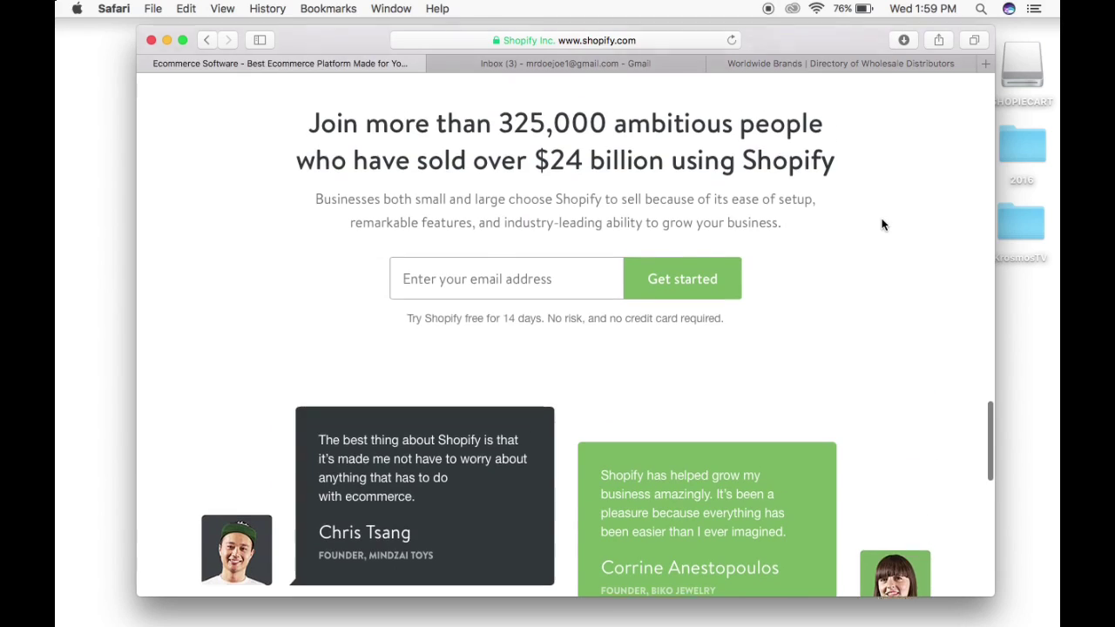
{"action": "scroll", "coordinate": [881, 225], "scroll_direction": "up", "scroll_amount": 7}
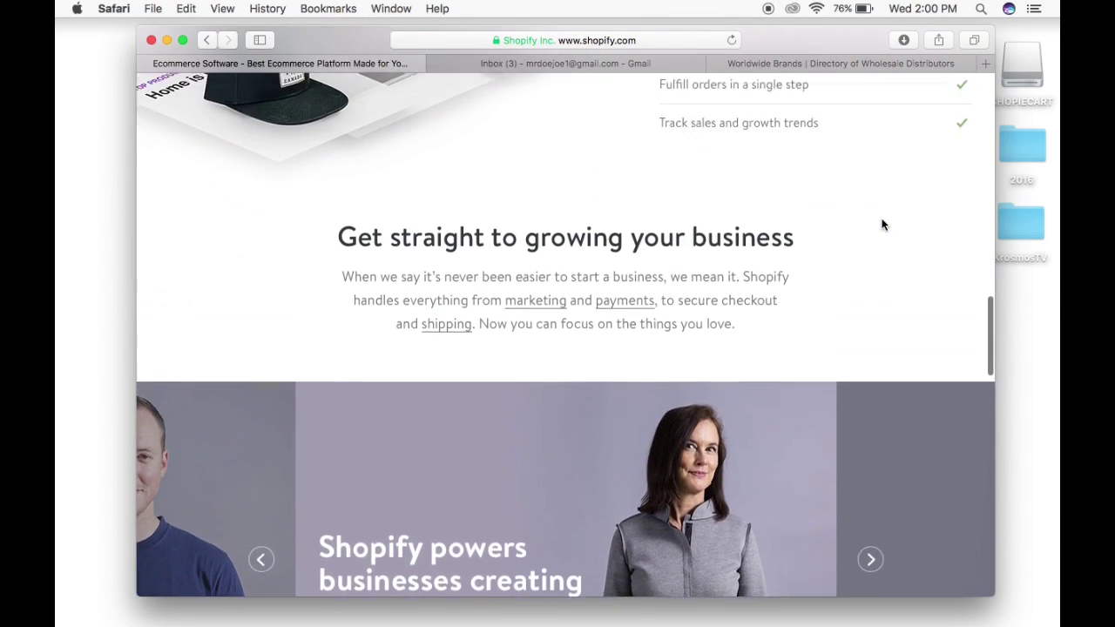
{"action": "scroll", "coordinate": [882, 225], "scroll_direction": "up", "scroll_amount": 6}
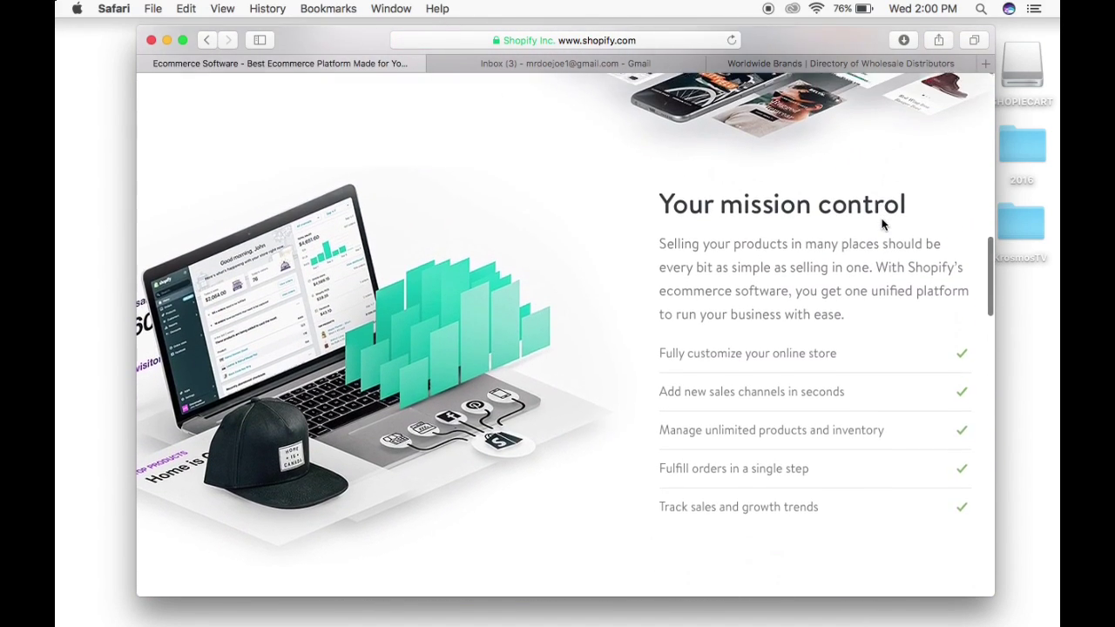
{"action": "scroll", "coordinate": [881, 225], "scroll_direction": "up", "scroll_amount": 4}
{"action": "scroll", "coordinate": [882, 225], "scroll_direction": "up", "scroll_amount": 7}
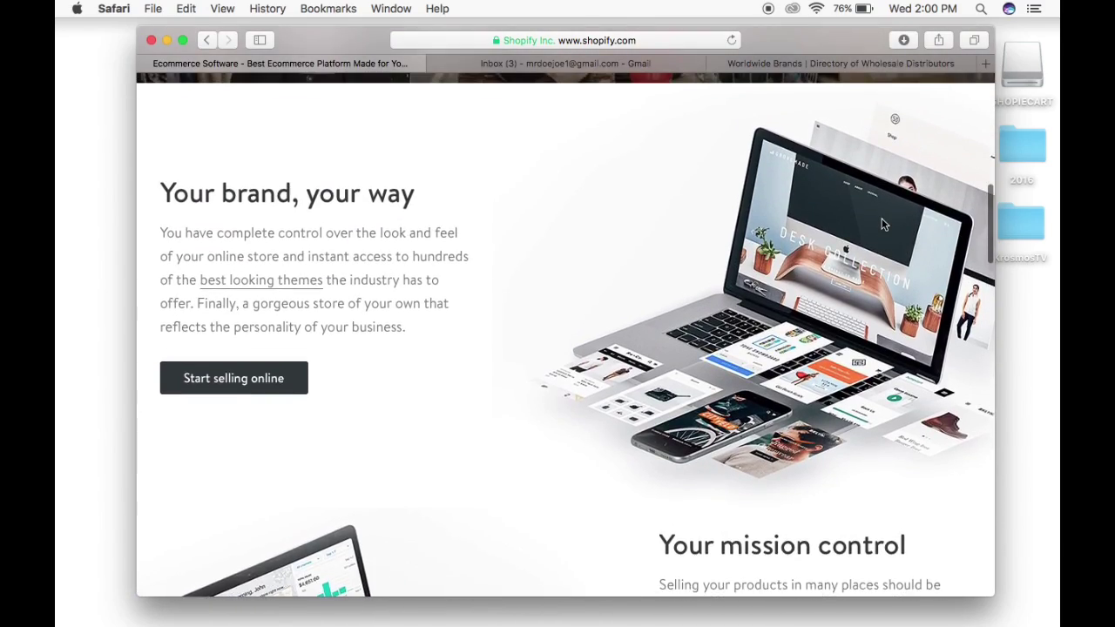
{"action": "scroll", "coordinate": [882, 224], "scroll_direction": "up", "scroll_amount": 5}
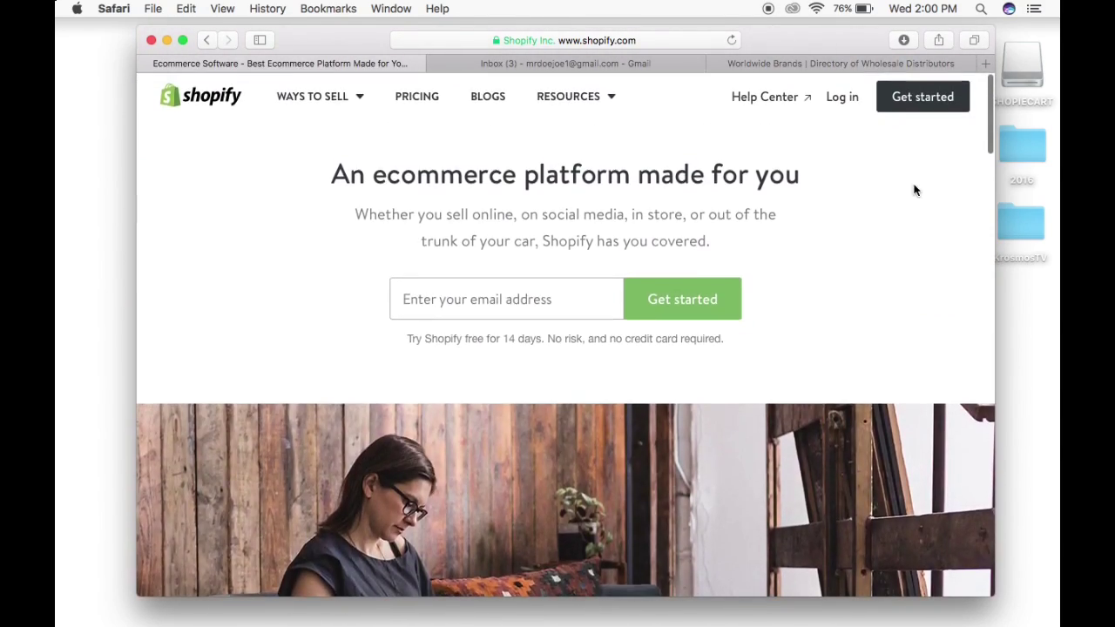
Start the free 14-day trial and enter an e-mail address, account password and username.
{"action": "left_click", "coordinate": [945, 102]}
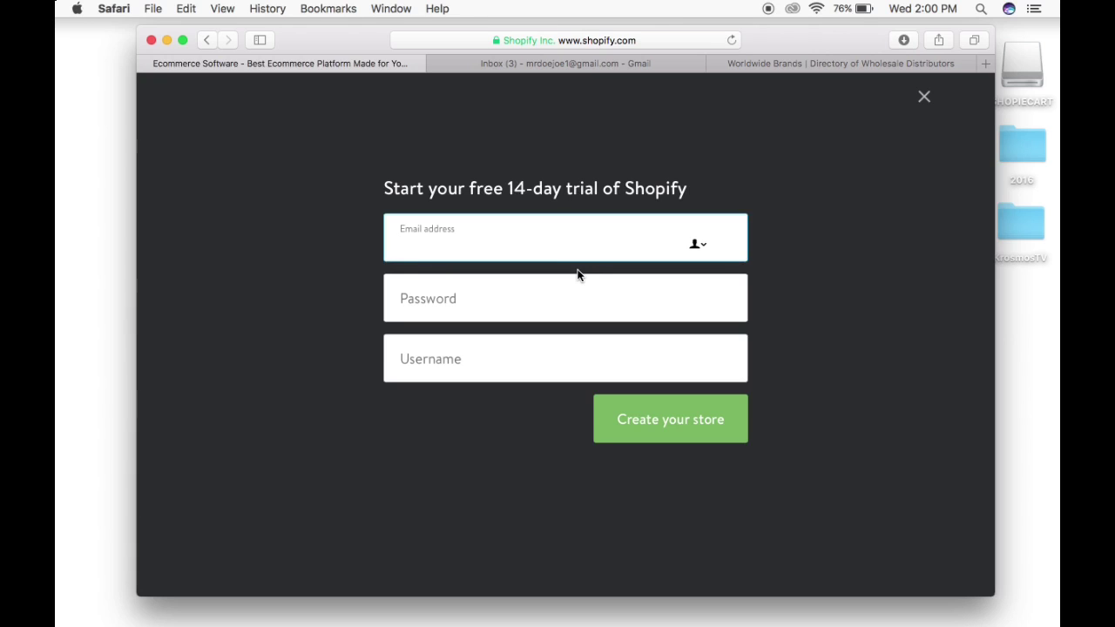
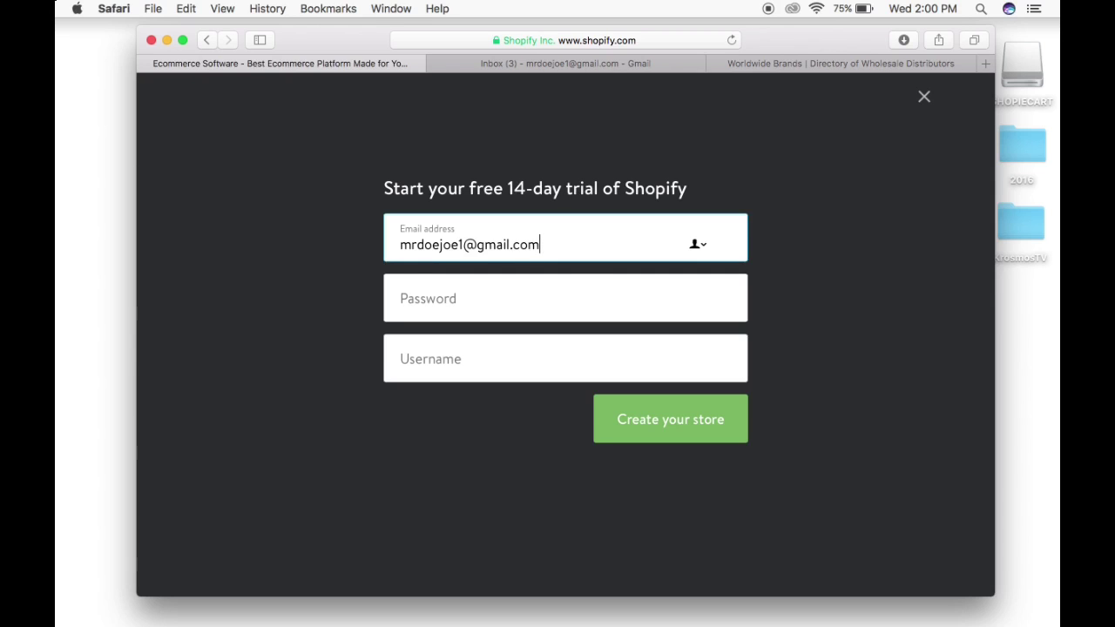
{"action": "left_click", "coordinate": [510, 314]}
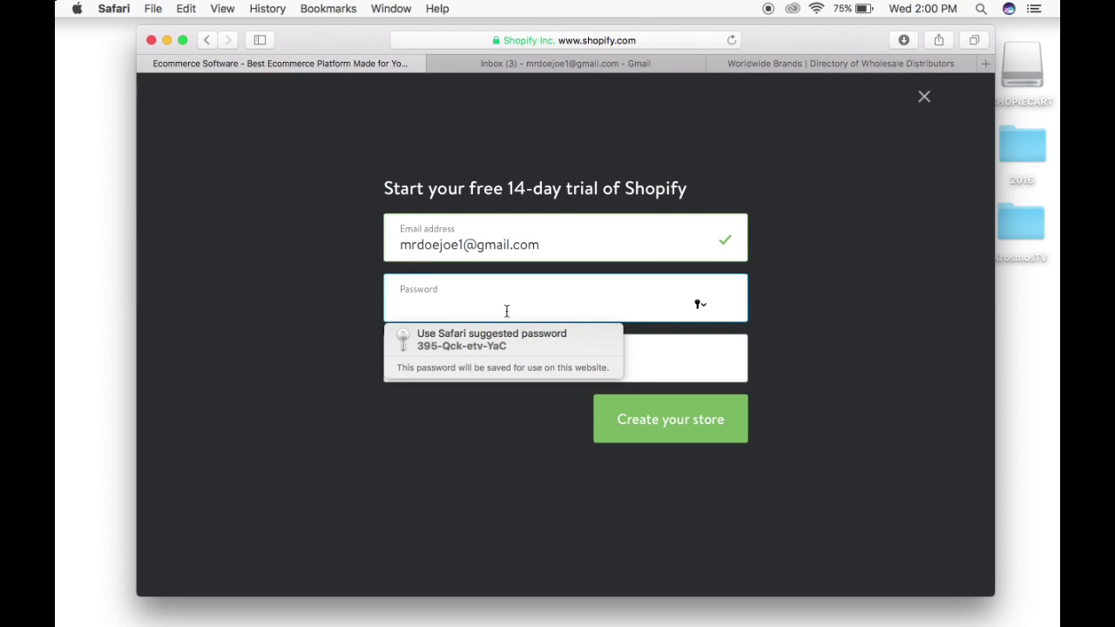
{"action": "type", "text": "••"}
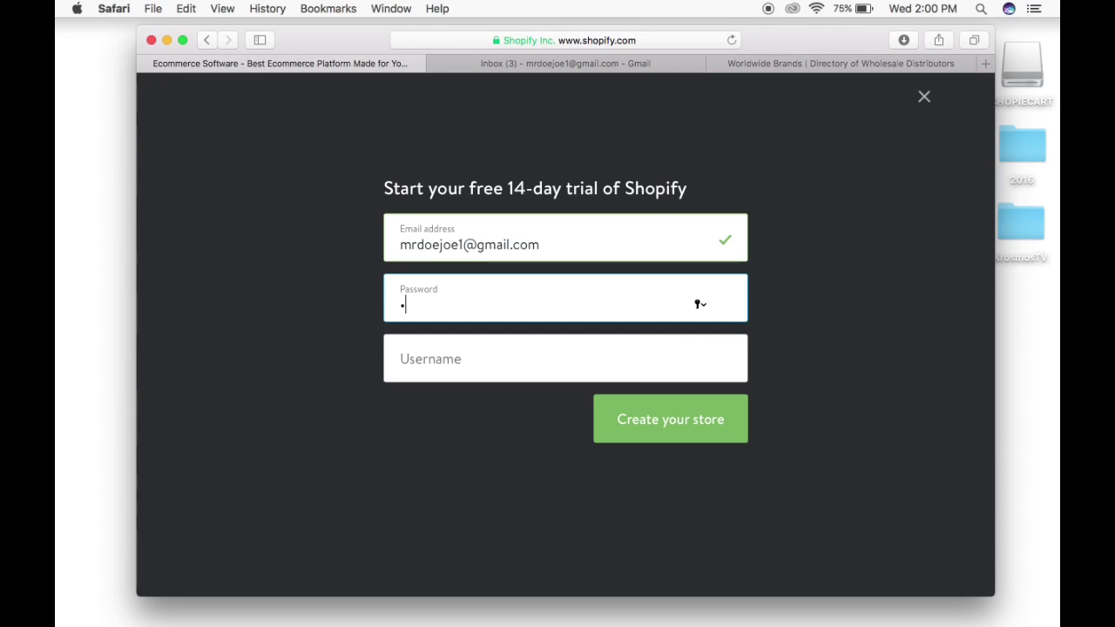
{"action": "type", "text": "•••"}
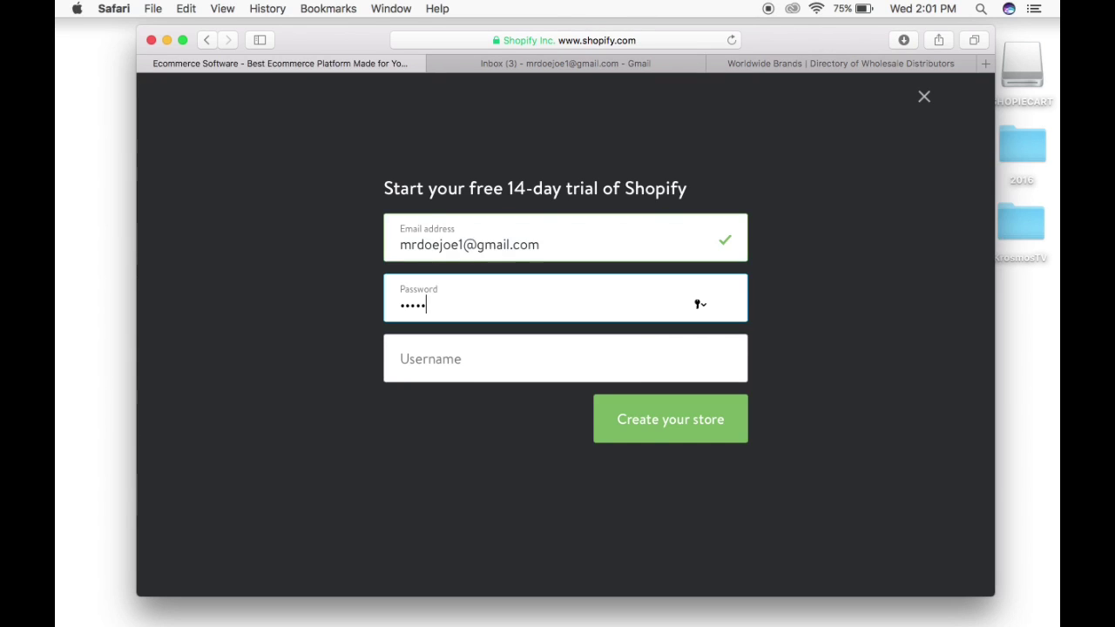
{"action": "type", "text": "••••"}
{"action": "left_click", "coordinate": [468, 364]}
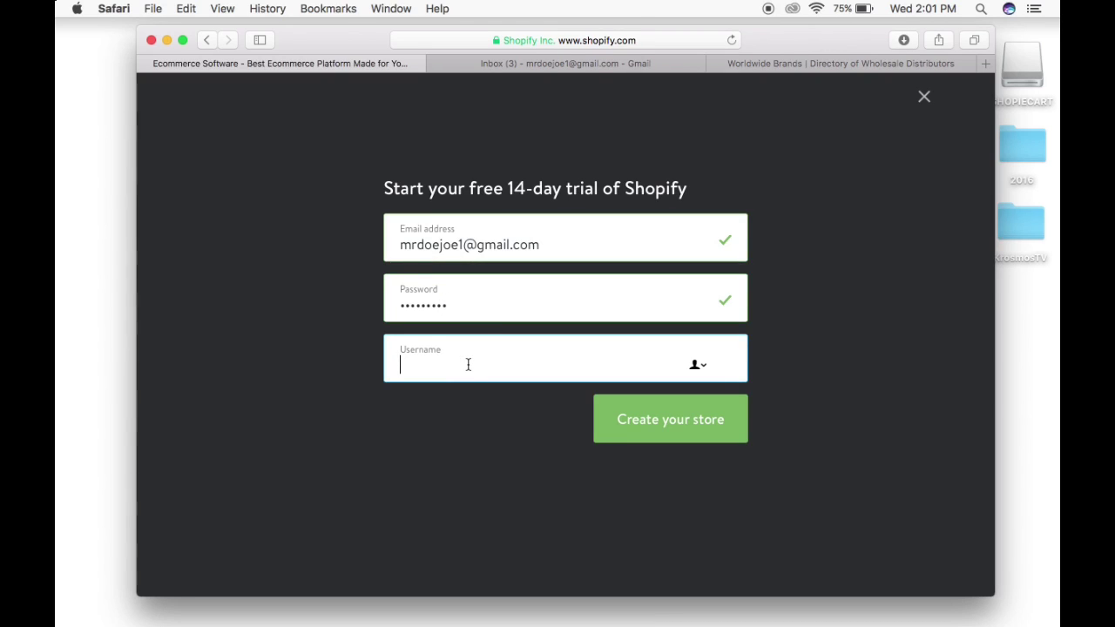
{"action": "type", "text": "mrdoe"}
{"action": "left_click", "coordinate": [681, 418]}
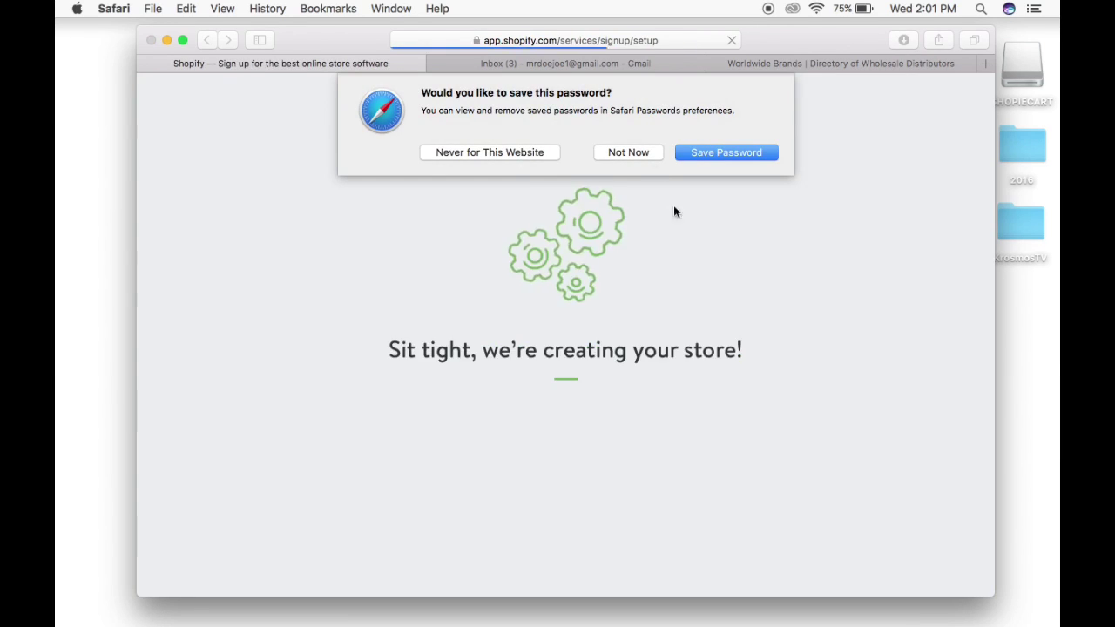
{"action": "left_click", "coordinate": [626, 152]}
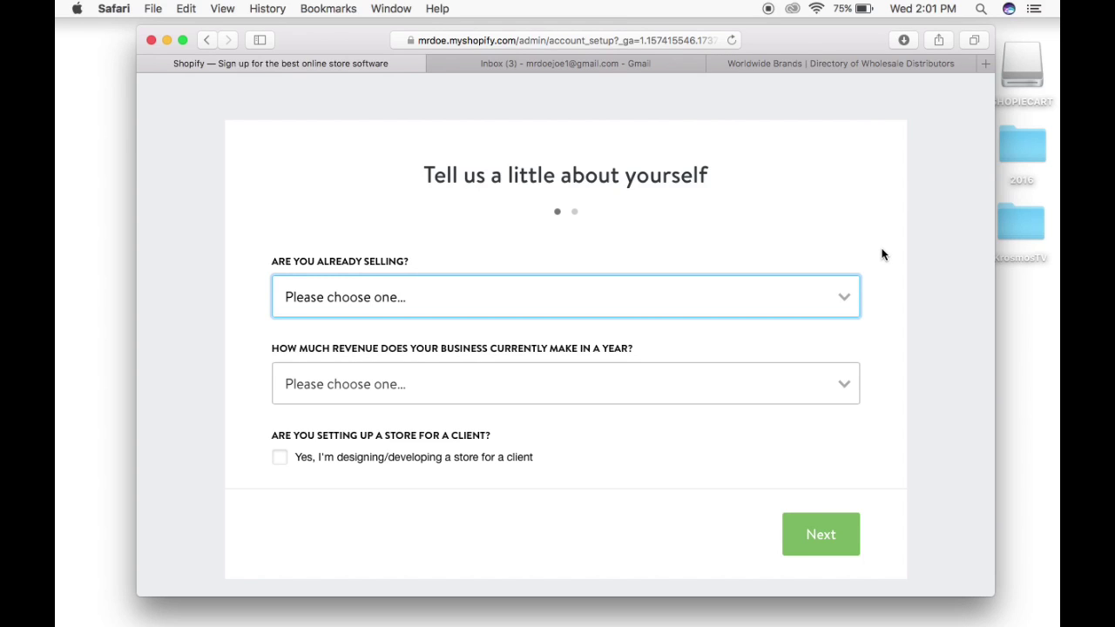
Answer 'not selling yet', 'launching in a few weeks' and 'Up to $5,000' revenue, then submit.
{"action": "left_click", "coordinate": [843, 300]}
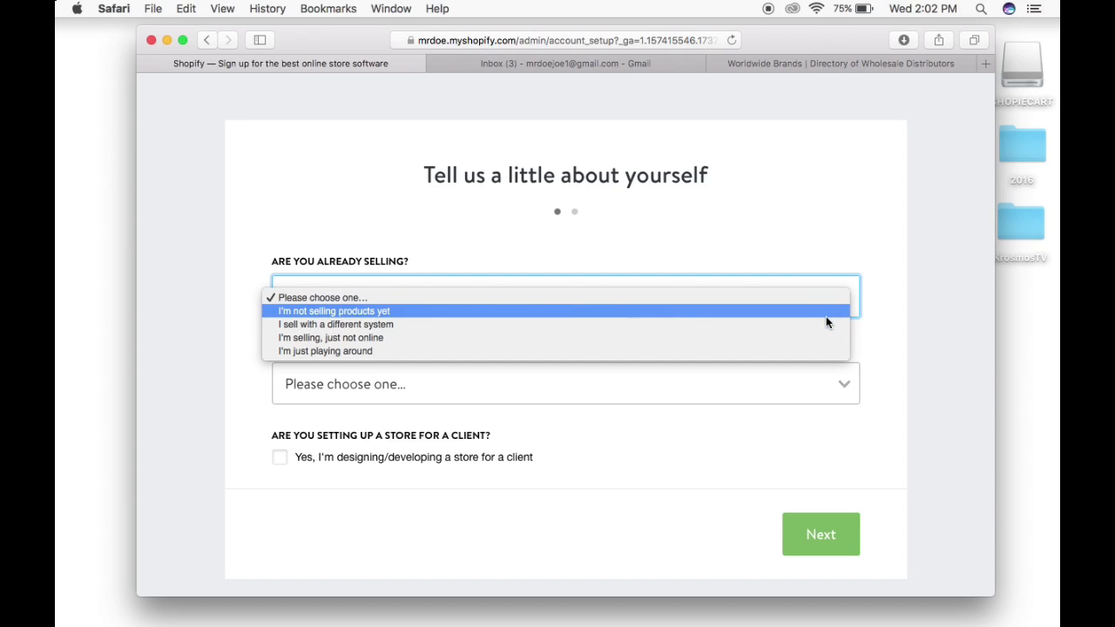
{"action": "left_click", "coordinate": [826, 311]}
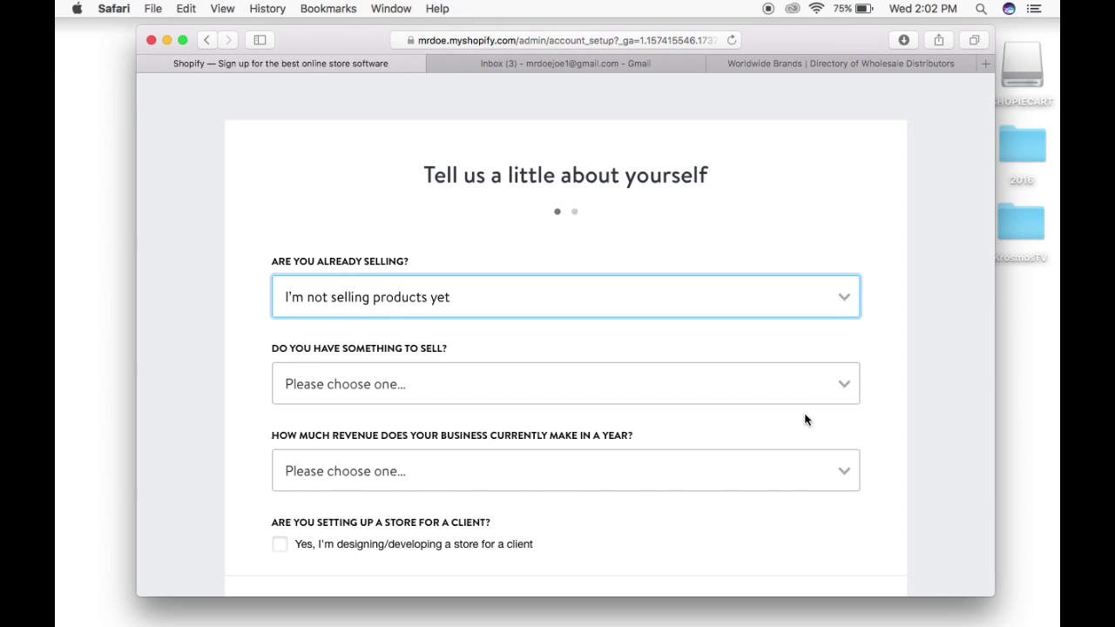
{"action": "left_click", "coordinate": [841, 388]}
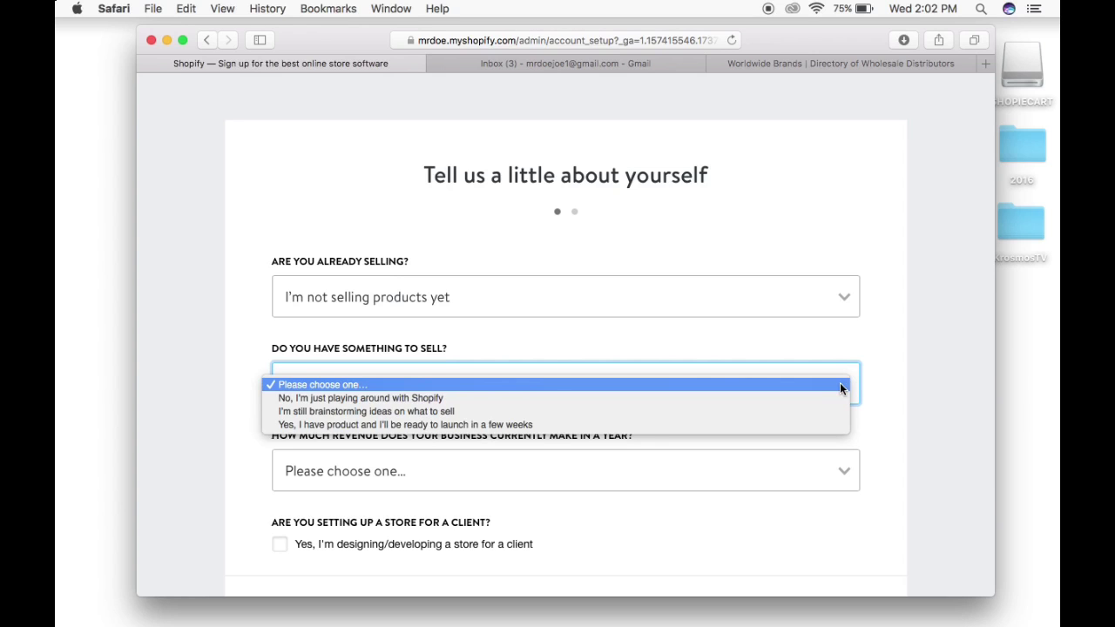
{"action": "left_click", "coordinate": [827, 424]}
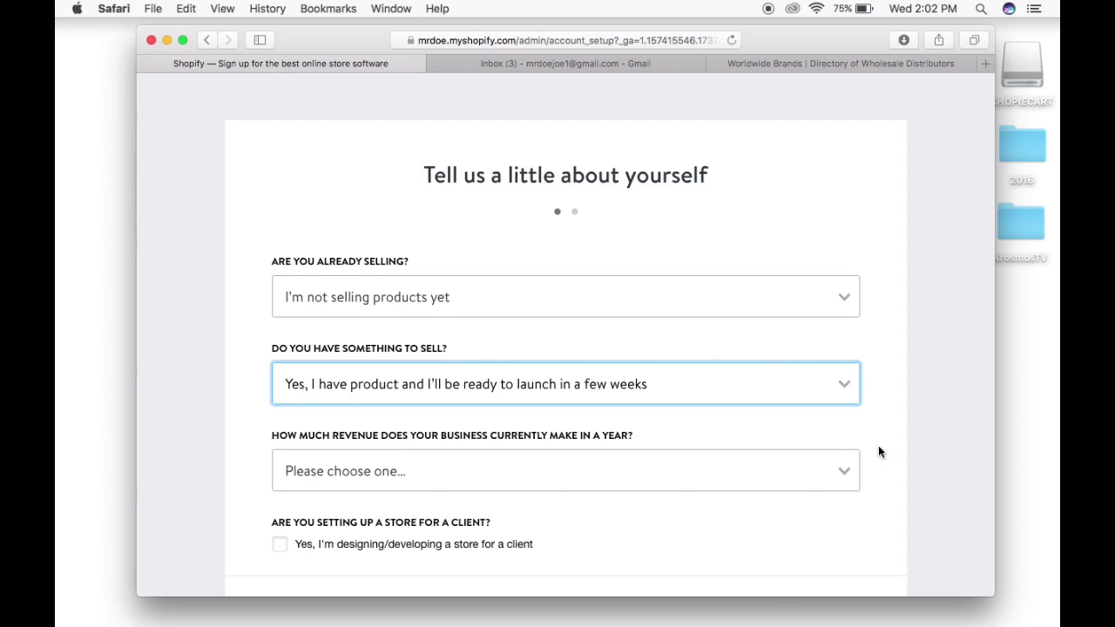
{"action": "scroll", "coordinate": [878, 453], "scroll_direction": "down", "scroll_amount": 1}
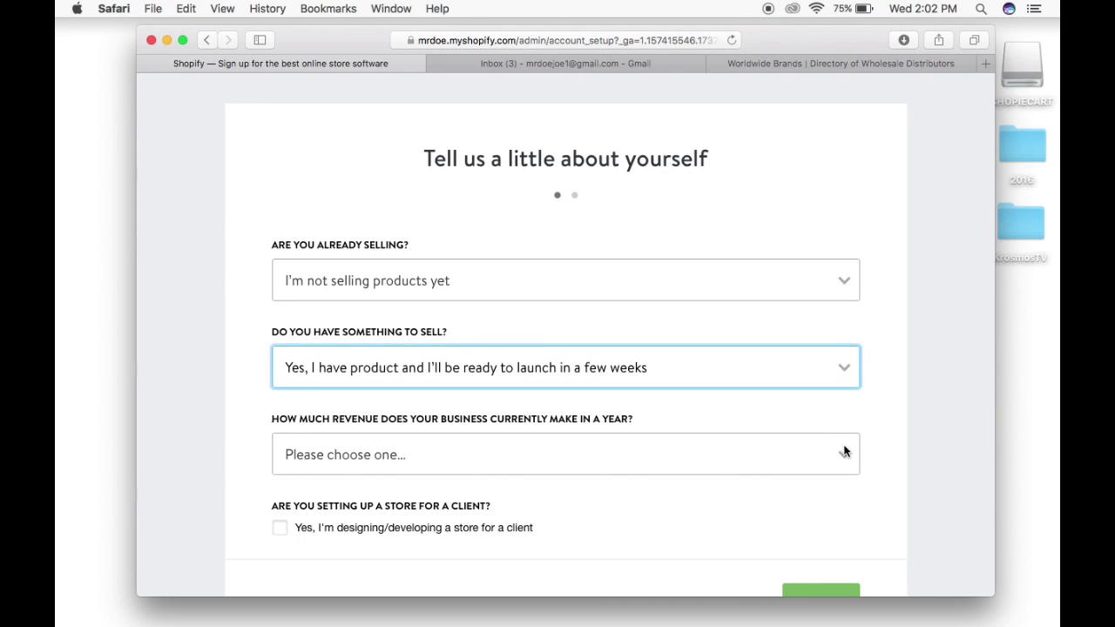
{"action": "left_click", "coordinate": [844, 452]}
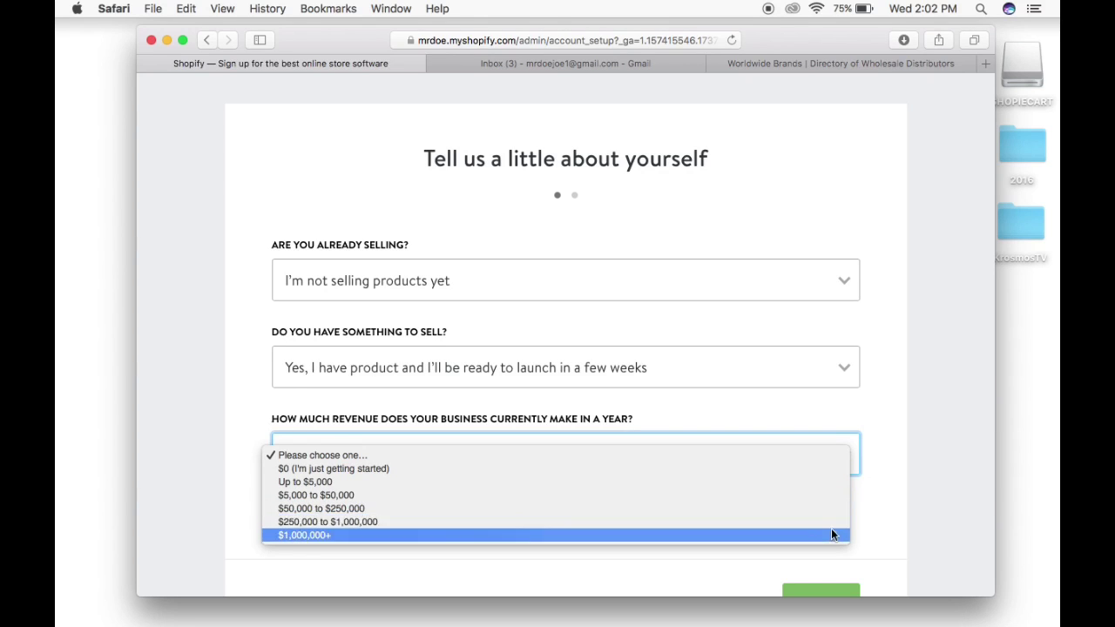
{"action": "left_click", "coordinate": [839, 482]}
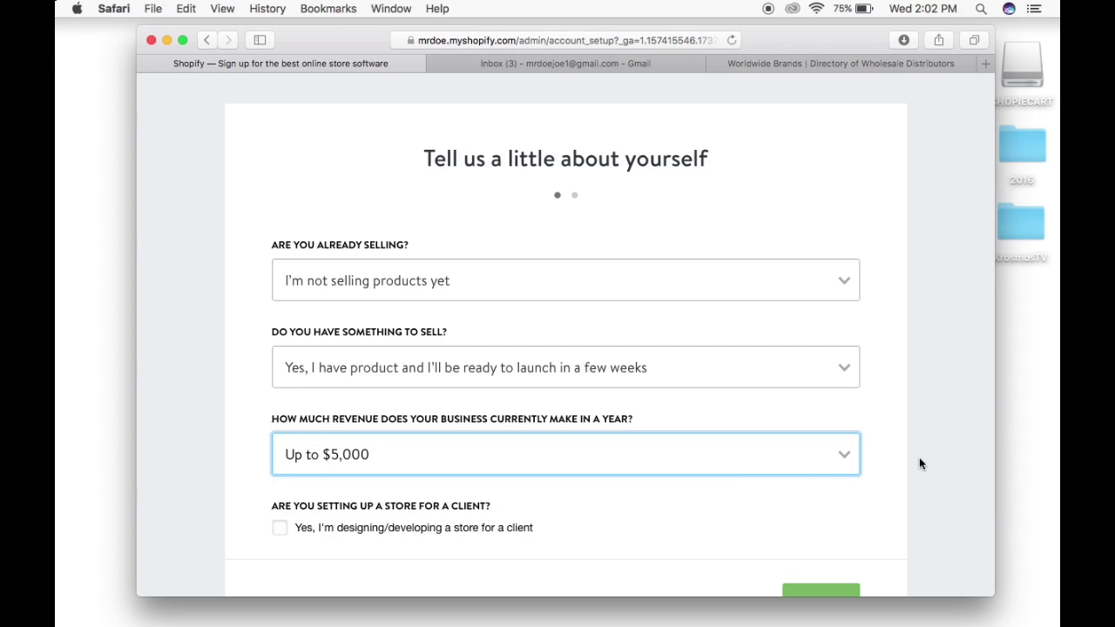
{"action": "scroll", "coordinate": [920, 463], "scroll_direction": "down", "scroll_amount": 2}
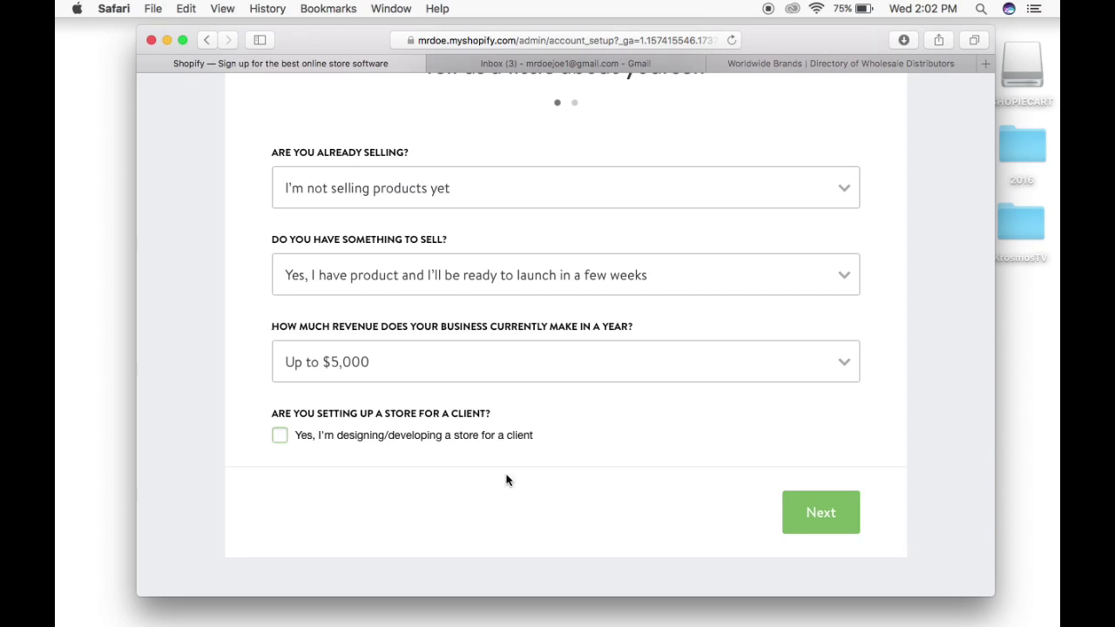
{"action": "left_click", "coordinate": [819, 527]}
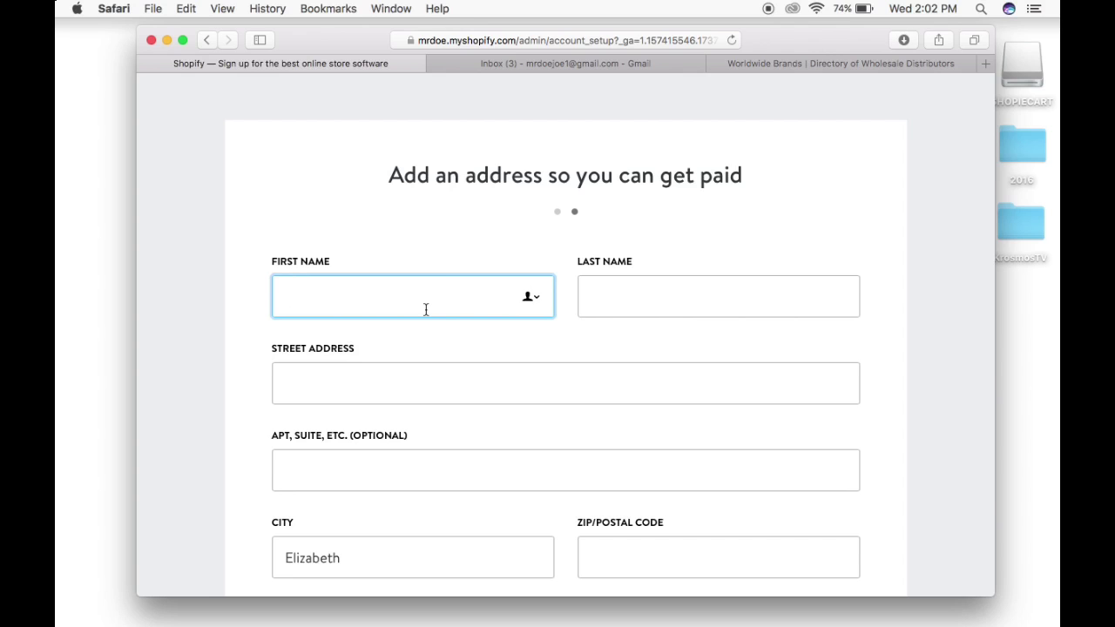
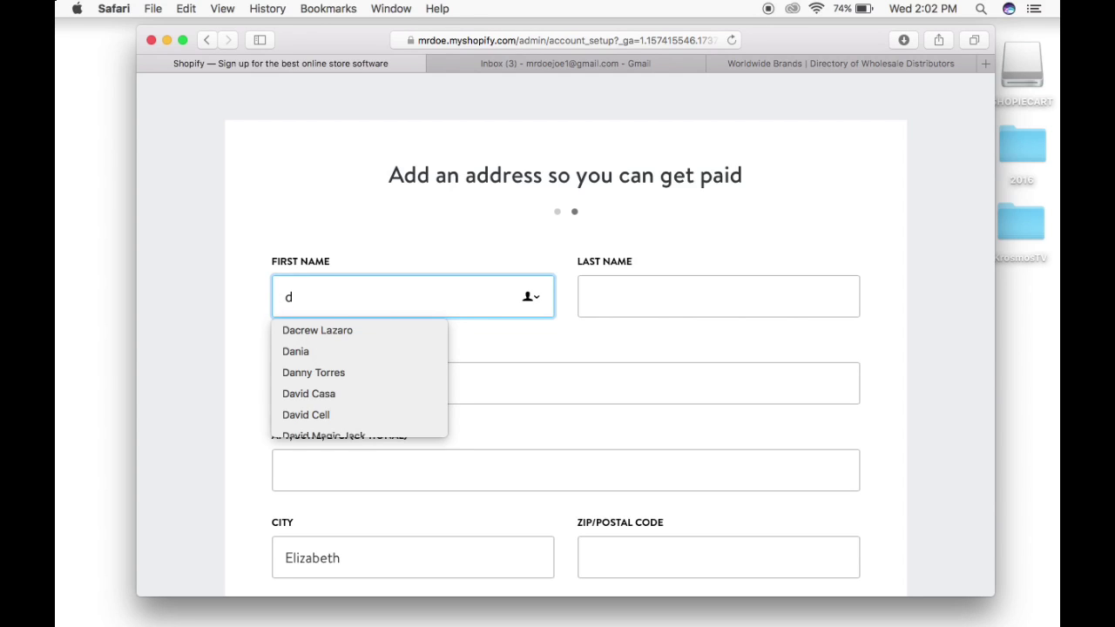
Enter the account holder's first and last name in the payout address form, fixing typos.
{"action": "key", "text": "BackSpace"}
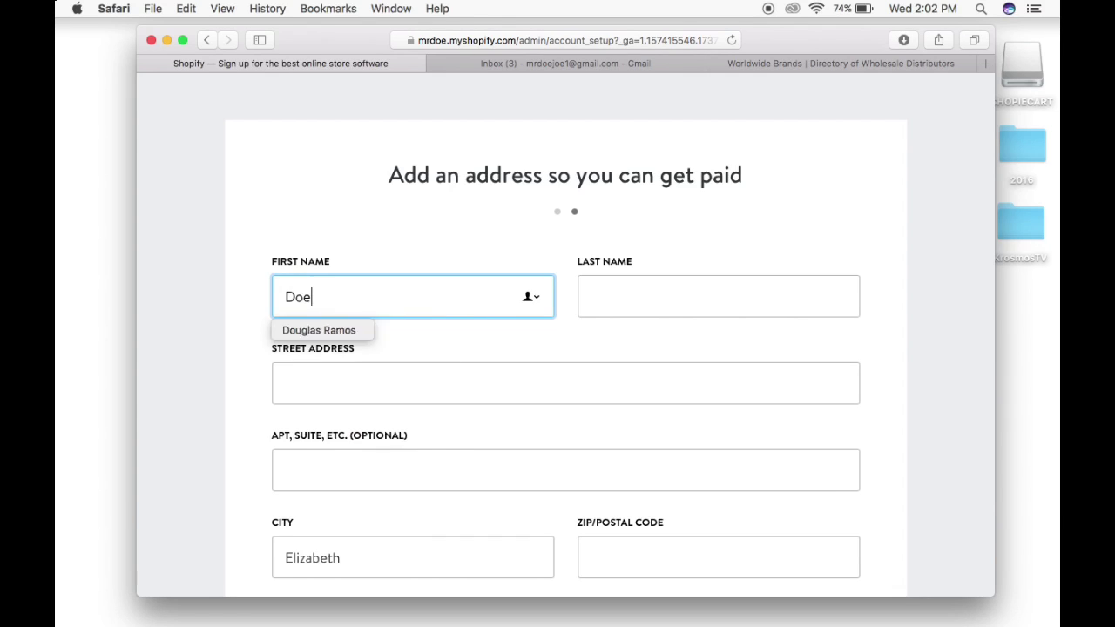
{"action": "left_click", "coordinate": [662, 302]}
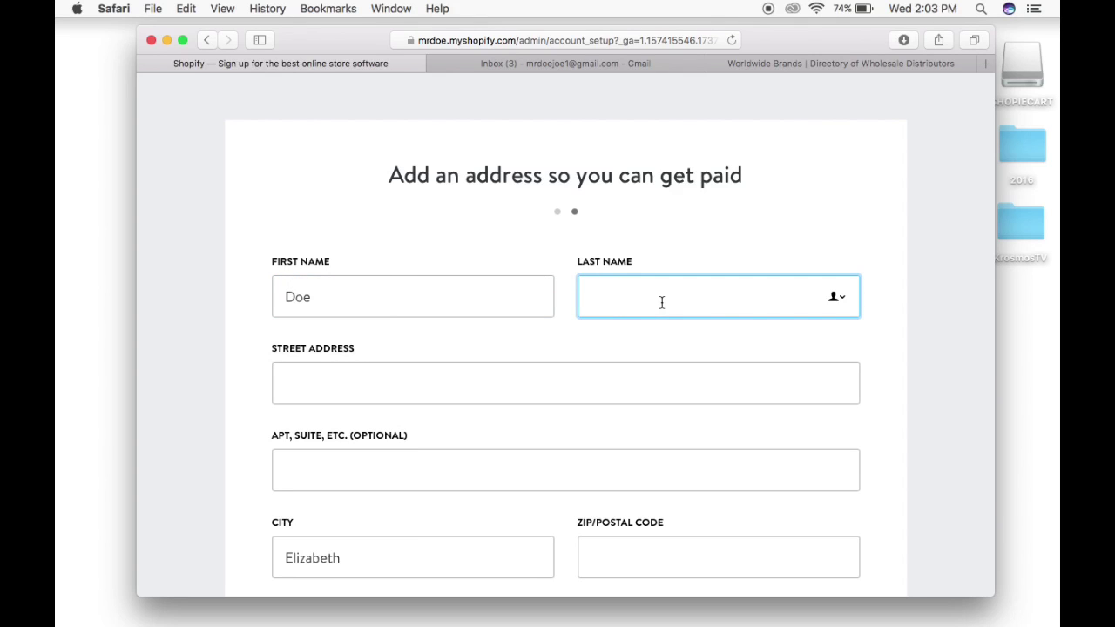
{"action": "type", "text": "joe"}
{"action": "key", "text": "BackSpace"}
{"action": "key", "text": "BackSpace"}
{"action": "key", "text": "BackSpace"}
{"action": "type", "text": "Joe"}
Fill in the street address and apartment number, and start retyping the city name.
{"action": "left_click", "coordinate": [411, 392]}
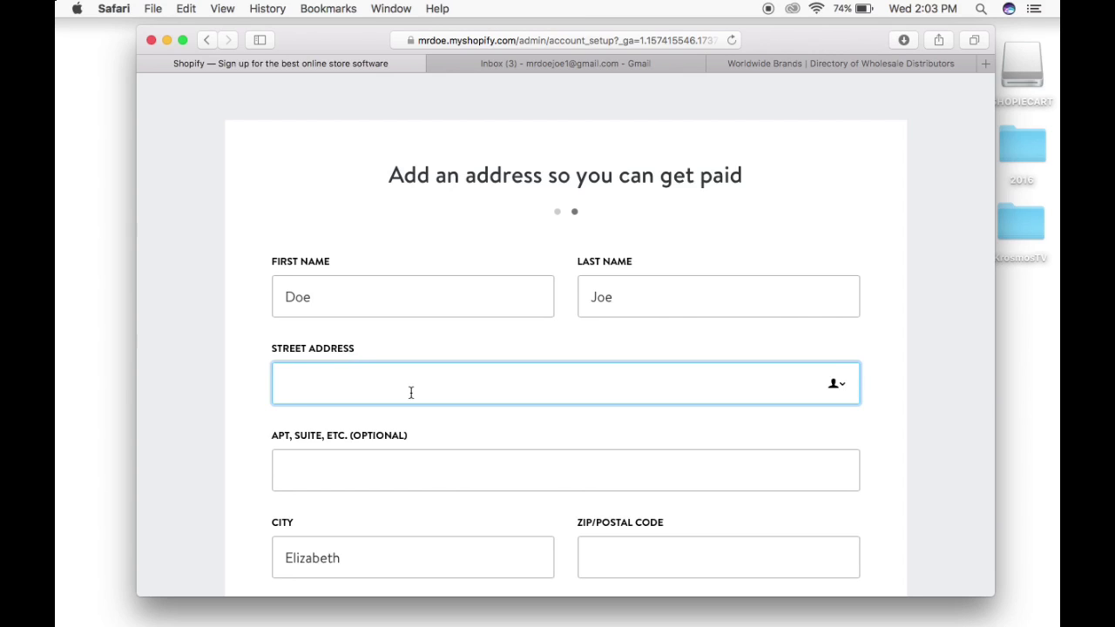
{"action": "left_click", "coordinate": [387, 468]}
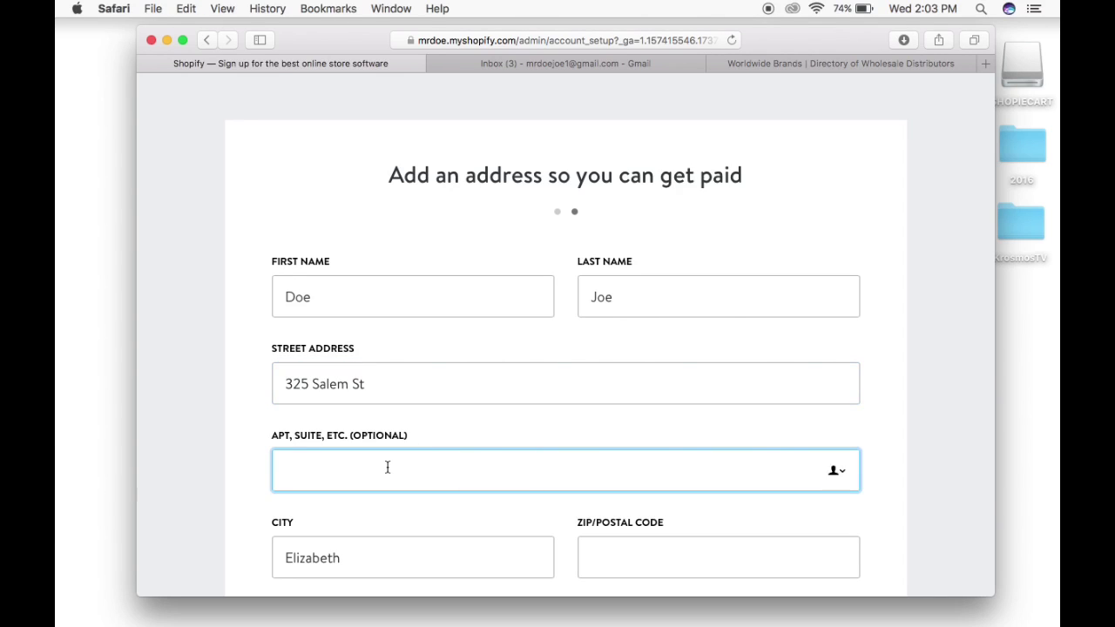
{"action": "type", "text": "2"}
{"action": "left_click", "coordinate": [366, 564]}
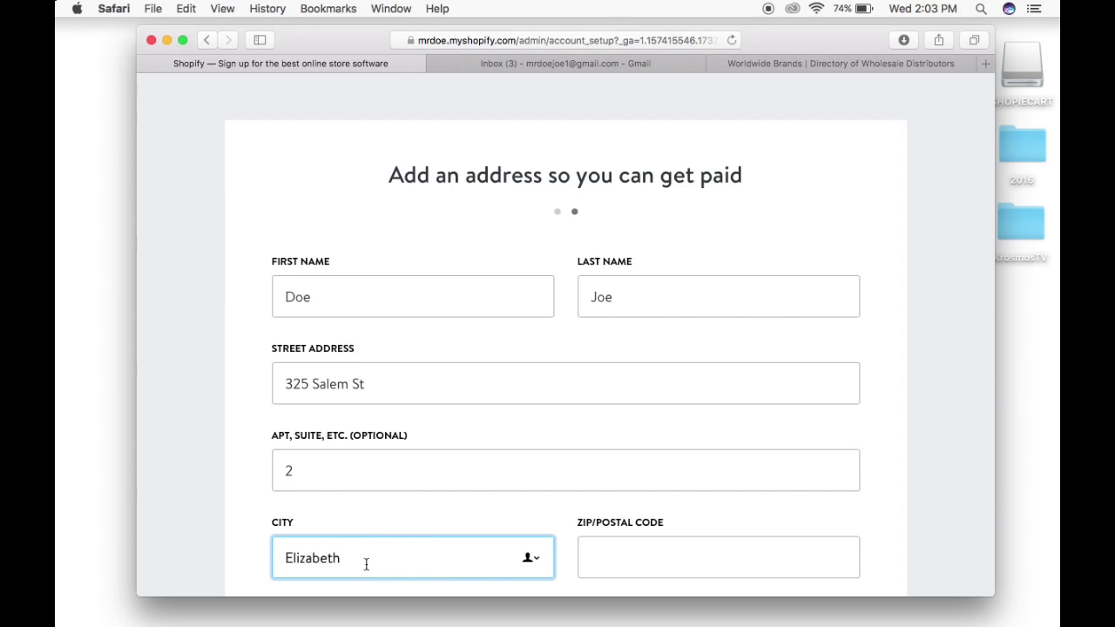
{"action": "key", "text": "BackSpace"}
{"action": "key", "text": "BackSpace"}
{"action": "key", "text": "BackSpace"}
{"action": "key", "text": "BackSpace"}
{"action": "key", "text": "BackSpace"}
{"action": "key", "text": "BackSpace"}
{"action": "key", "text": "BackSpace"}
{"action": "key", "text": "BackSpace"}
{"action": "type", "text": "ilazbeth"}
Enter the ZIP code in the address form and scroll down to the Enter my store button.
{"action": "scroll", "coordinate": [566, 348], "scroll_direction": "down", "scroll_amount": 2}
{"action": "scroll", "coordinate": [514, 523], "scroll_direction": "down", "scroll_amount": 2}
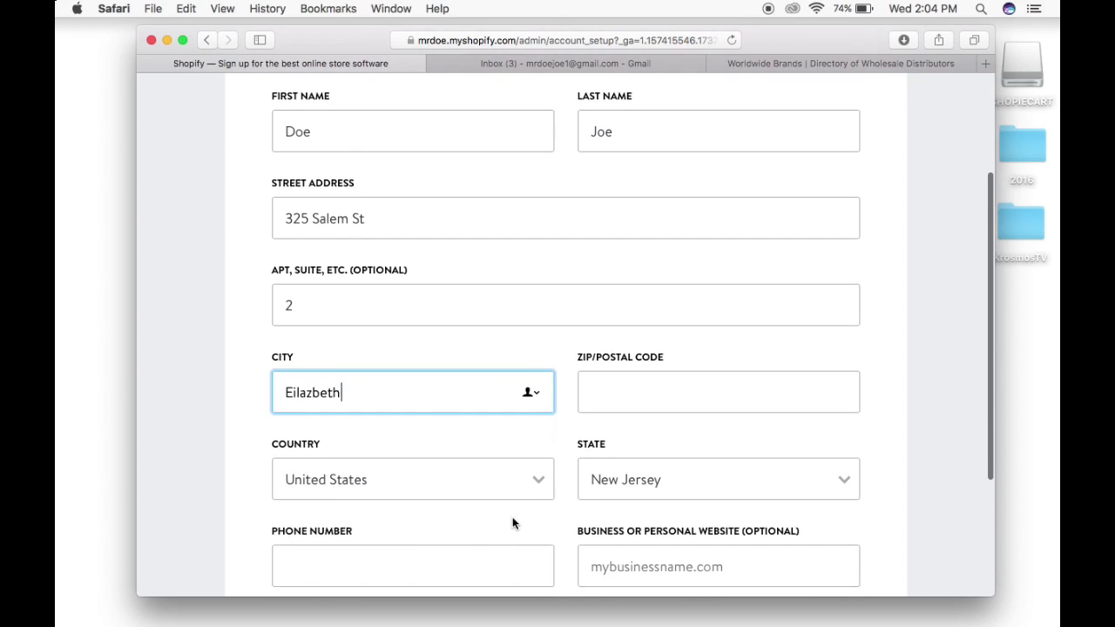
{"action": "left_click", "coordinate": [624, 408]}
{"action": "type", "text": "07201"}
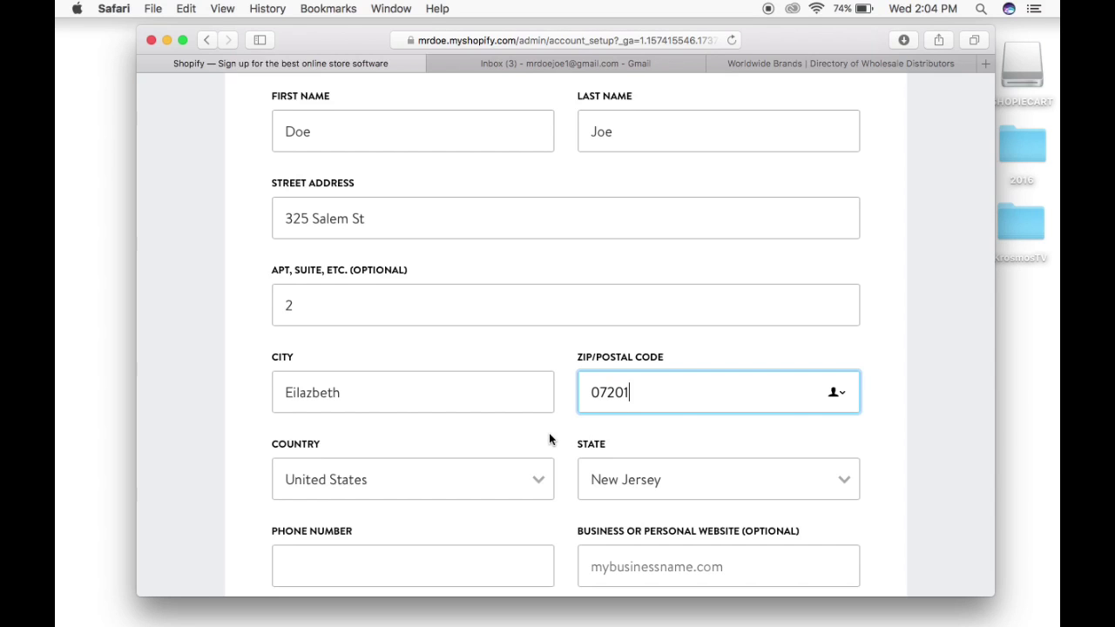
{"action": "left_click", "coordinate": [548, 433]}
{"action": "scroll", "coordinate": [549, 433], "scroll_direction": "down", "scroll_amount": 1}
{"action": "scroll", "coordinate": [549, 433], "scroll_direction": "down", "scroll_amount": 3}
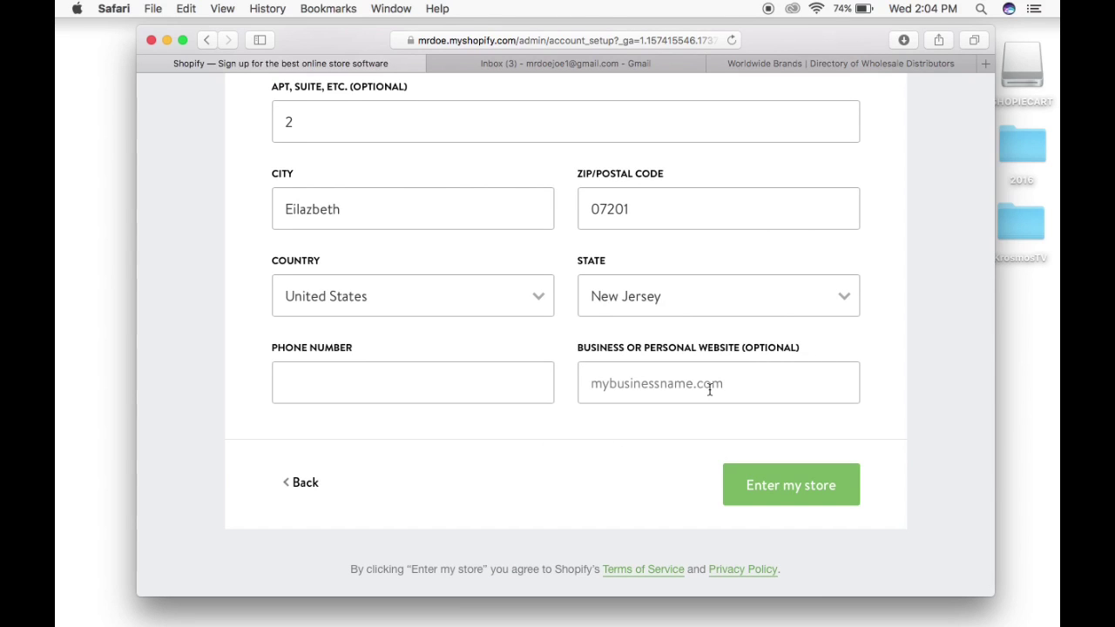
{"action": "scroll", "coordinate": [710, 389], "scroll_direction": "up", "scroll_amount": 2}
{"action": "scroll", "coordinate": [709, 390], "scroll_direction": "up", "scroll_amount": 1}
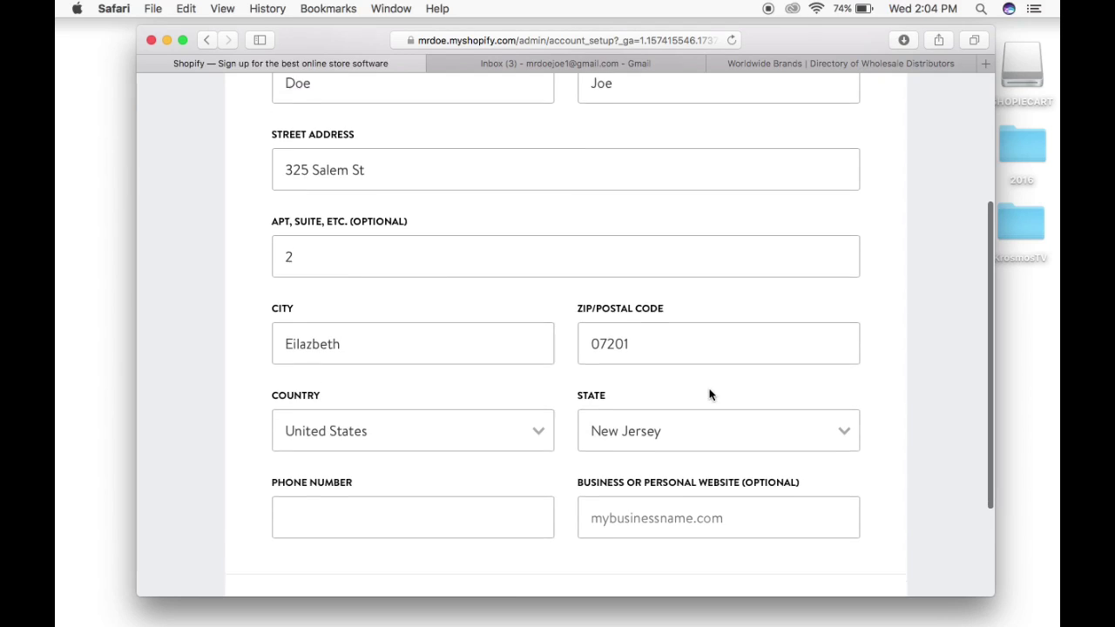
{"action": "scroll", "coordinate": [710, 389], "scroll_direction": "down", "scroll_amount": 3}
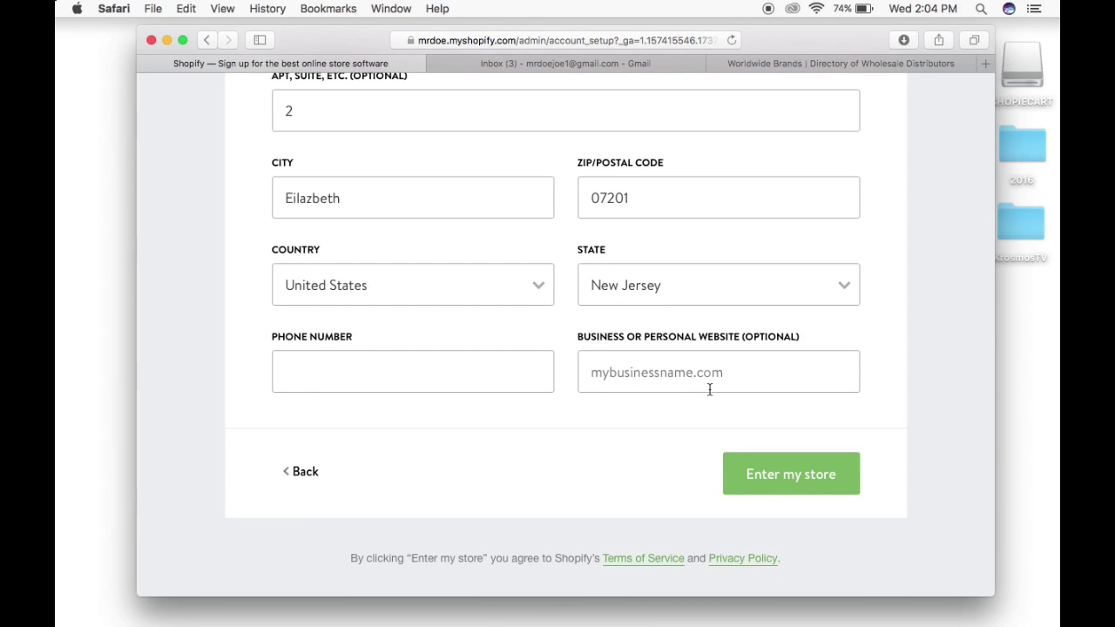
Enter the phone number after a first store-creation attempt, then correct its digits.
{"action": "left_click", "coordinate": [785, 485]}
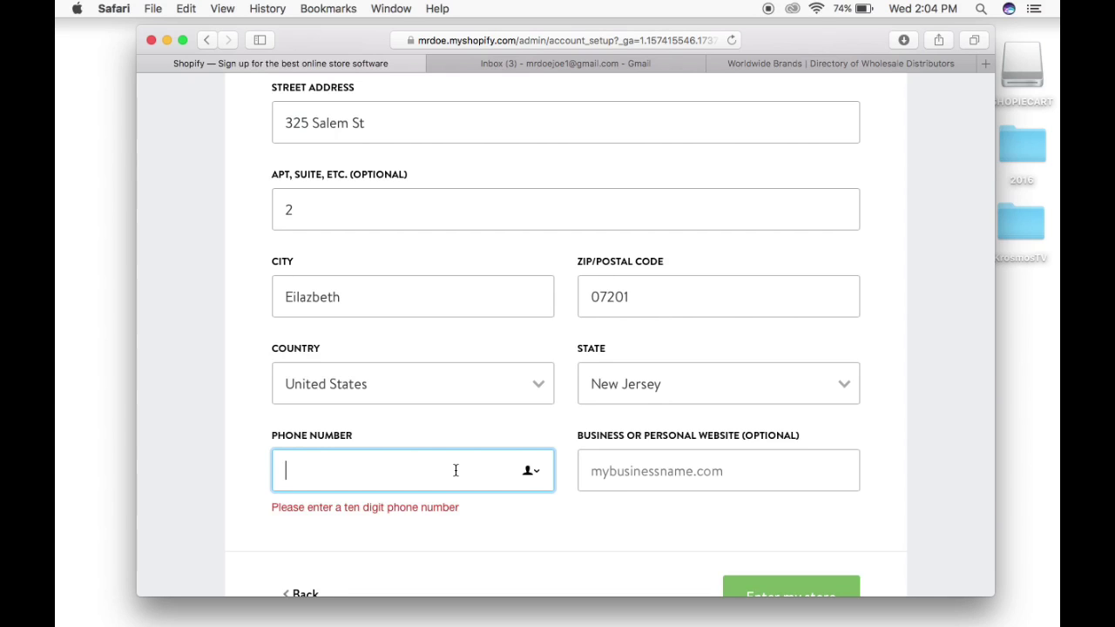
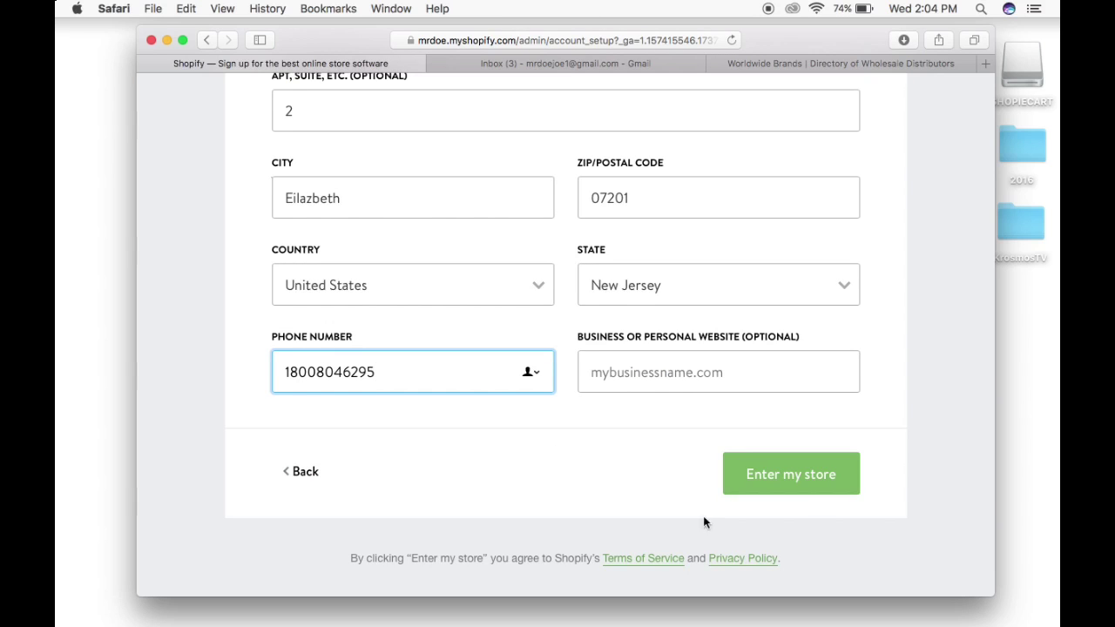
{"action": "left_click", "coordinate": [819, 488]}
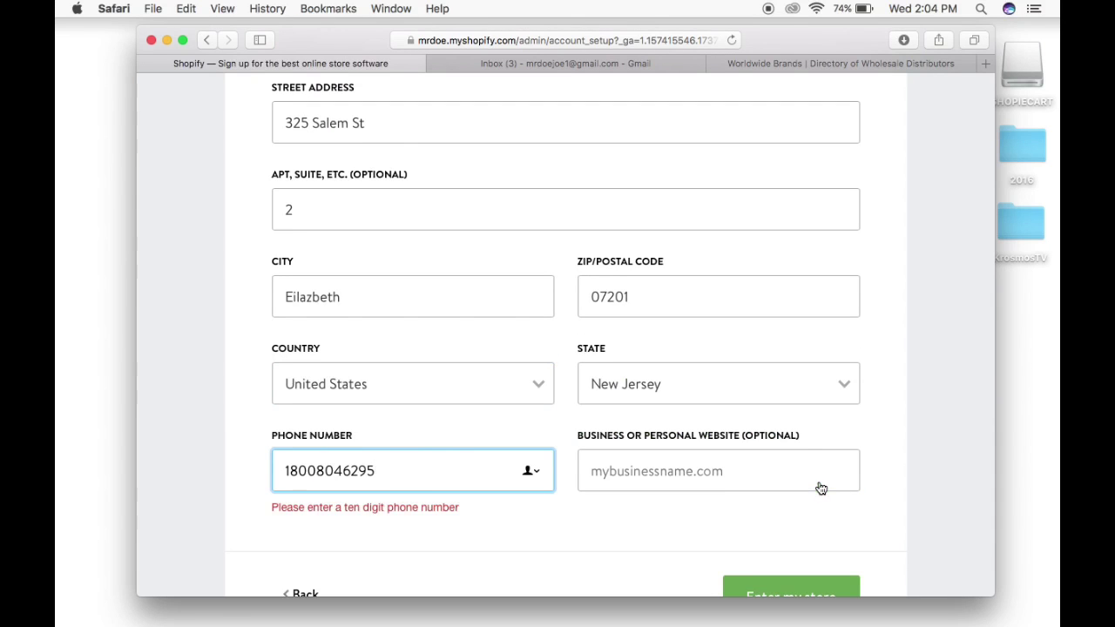
{"action": "left_click", "coordinate": [423, 491]}
{"action": "key", "text": "BackSpace"}
{"action": "key", "text": "BackSpace"}
{"action": "key", "text": "BackSpace"}
{"action": "key", "text": "BackSpace"}
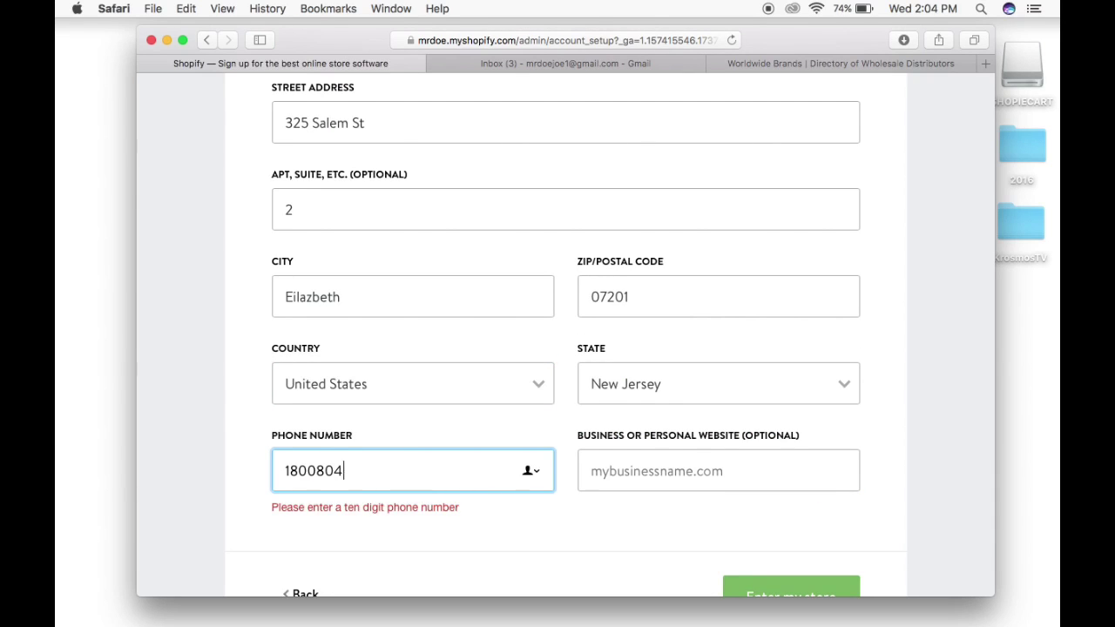
{"action": "key", "text": "BackSpace"}
{"action": "key", "text": "BackSpace"}
{"action": "key", "text": "BackSpace"}
{"action": "key", "text": "BackSpace"}
{"action": "key", "text": "BackSpace"}
{"action": "key", "text": "BackSpace"}
{"action": "type", "text": "908-555-1425"}
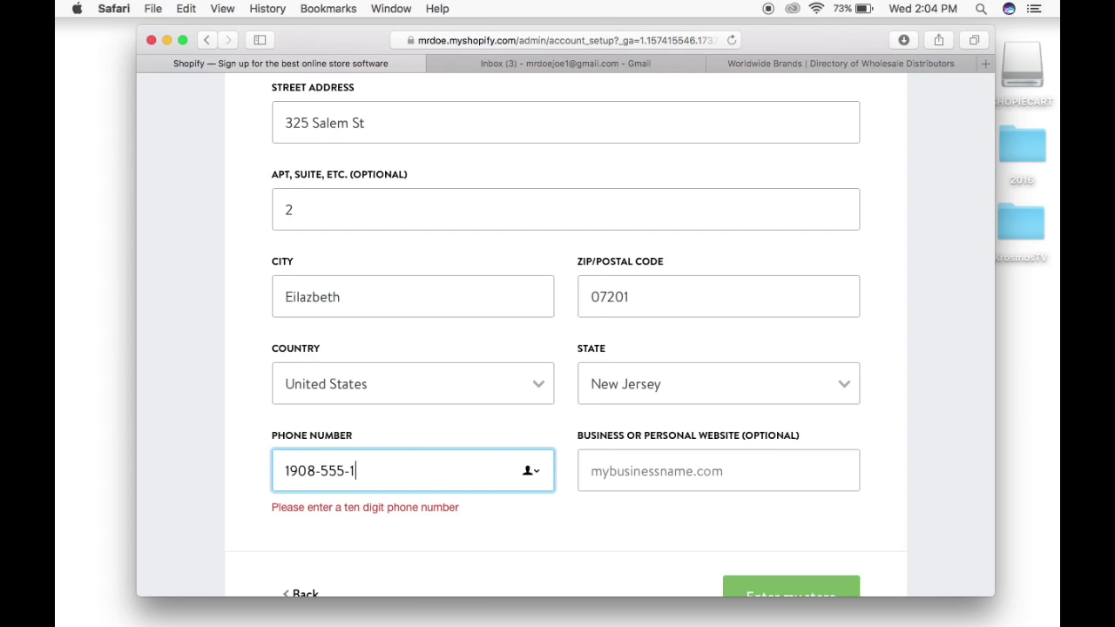
Retry creating the store and remove the phone number's leading 1 to clear the error.
{"action": "scroll", "coordinate": [723, 415], "scroll_direction": "down", "scroll_amount": 2}
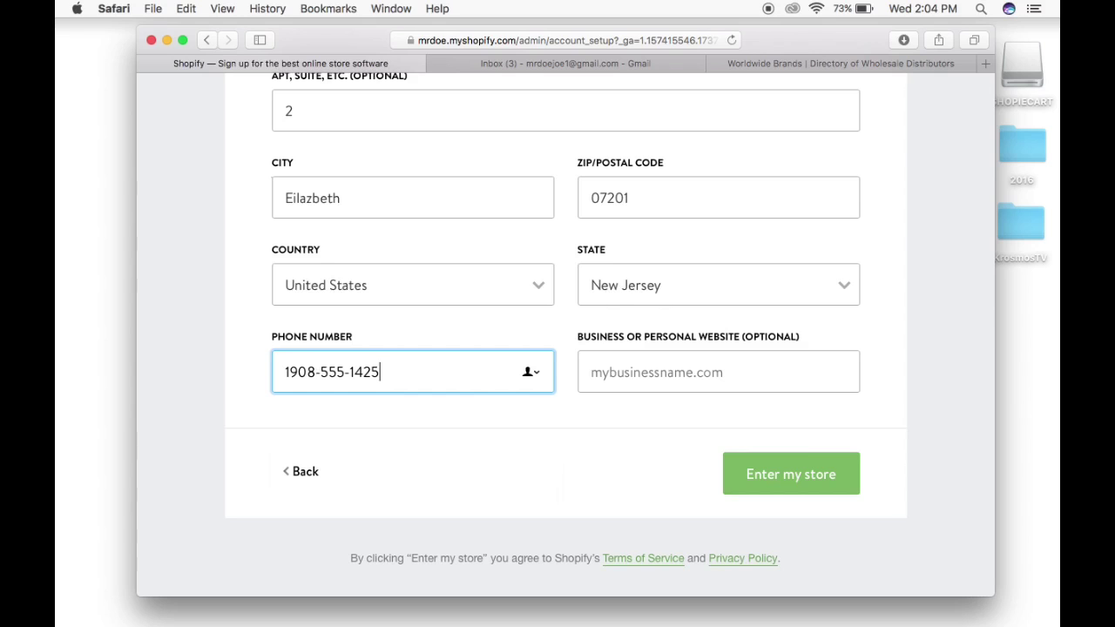
{"action": "left_click", "coordinate": [804, 471]}
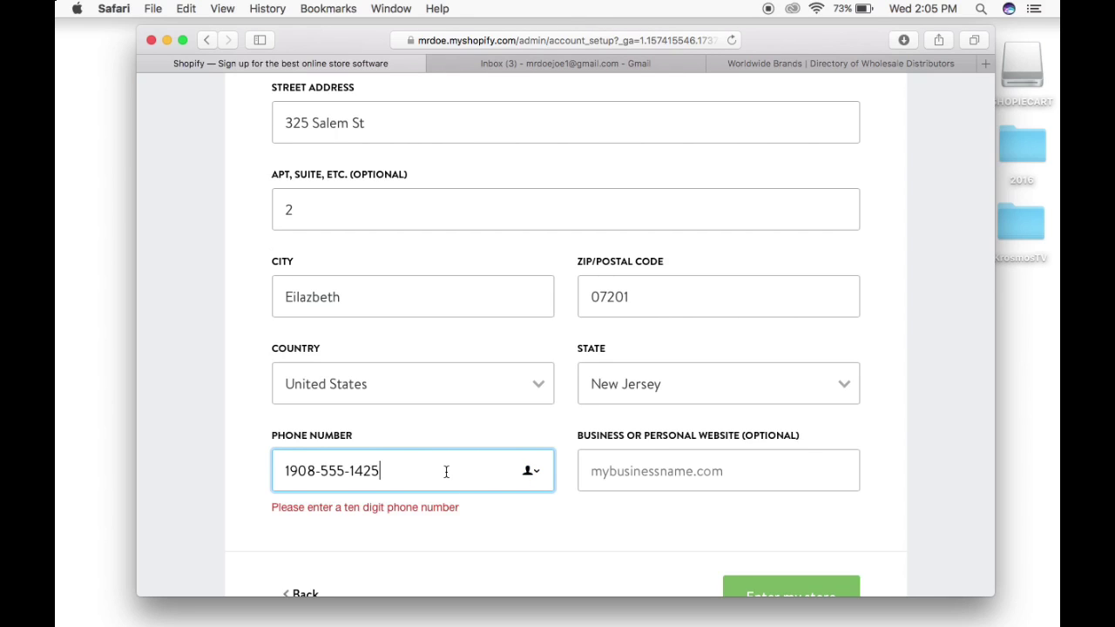
{"action": "left_click", "coordinate": [290, 473]}
{"action": "key", "text": "BackSpace"}
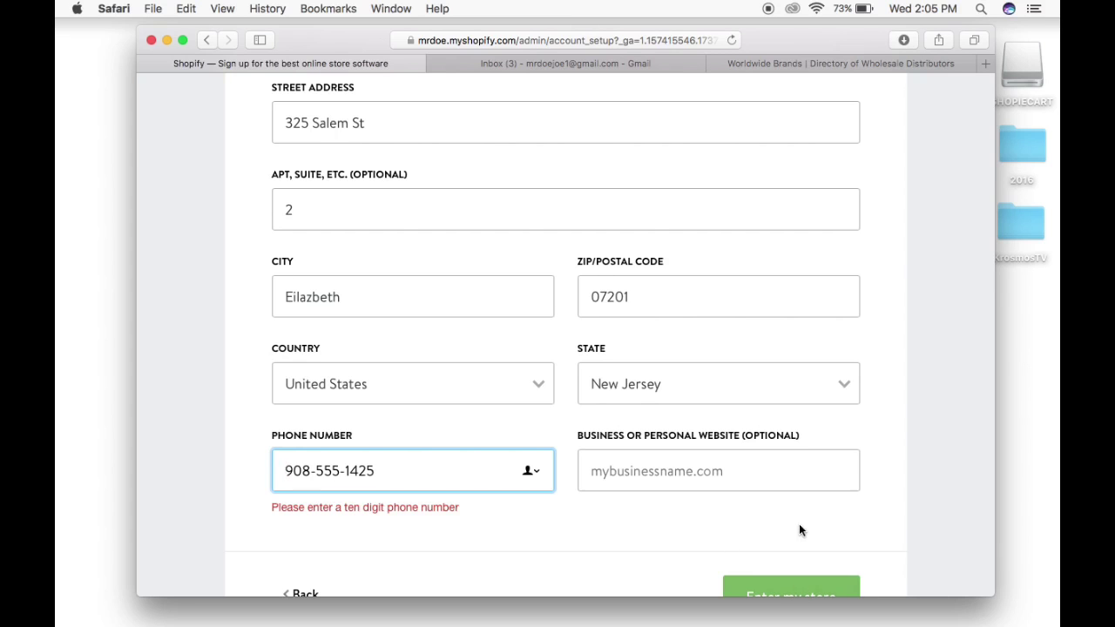
{"action": "scroll", "coordinate": [799, 530], "scroll_direction": "down", "scroll_amount": 2}
{"action": "left_click", "coordinate": [792, 538]}
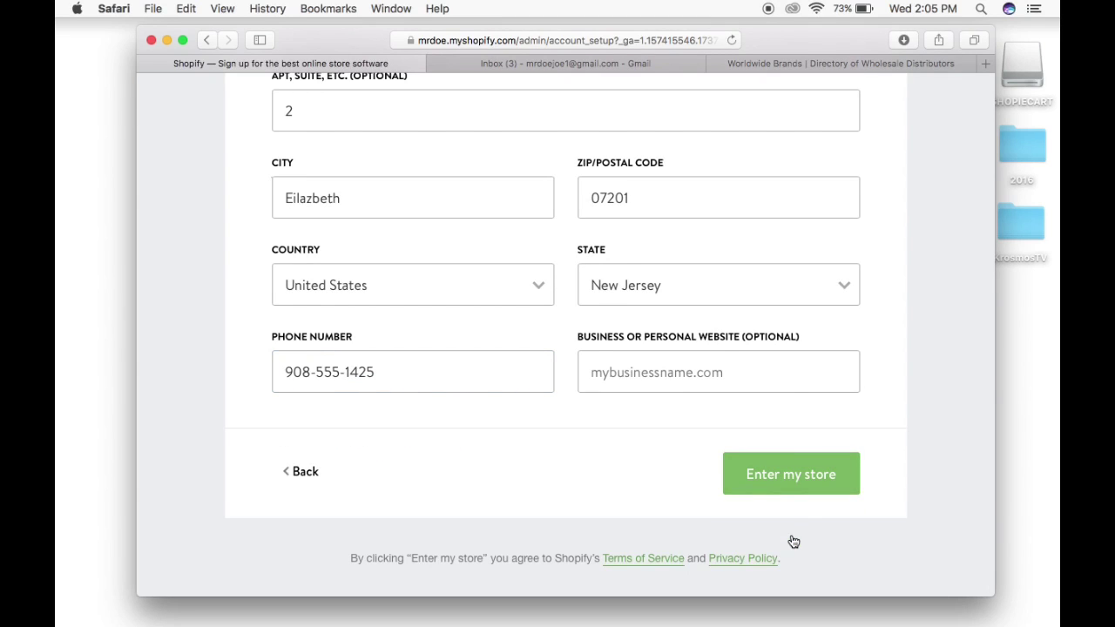
{"action": "left_click", "coordinate": [790, 475]}
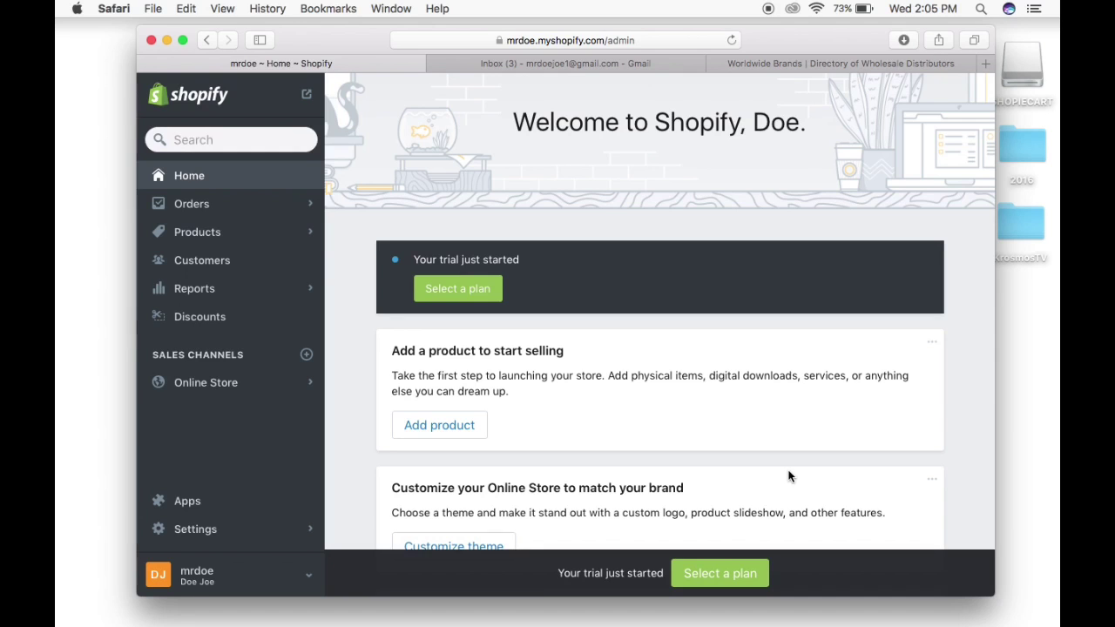
{"action": "scroll", "coordinate": [789, 476], "scroll_direction": "down", "scroll_amount": 2}
{"action": "scroll", "coordinate": [788, 476], "scroll_direction": "down", "scroll_amount": 3}
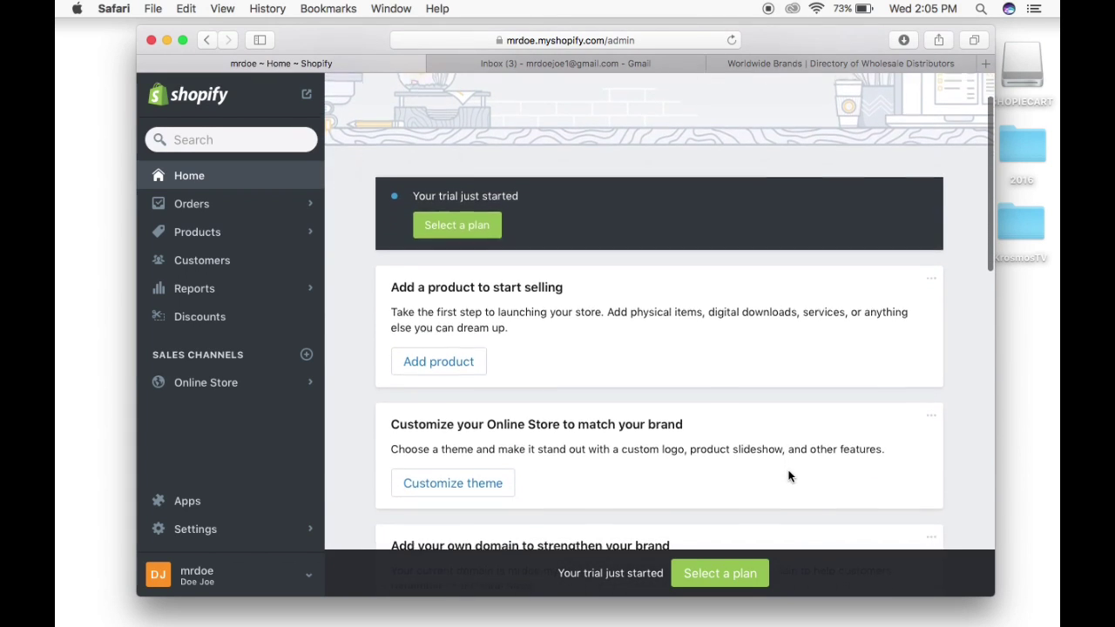
{"action": "scroll", "coordinate": [788, 475], "scroll_direction": "up", "scroll_amount": 4}
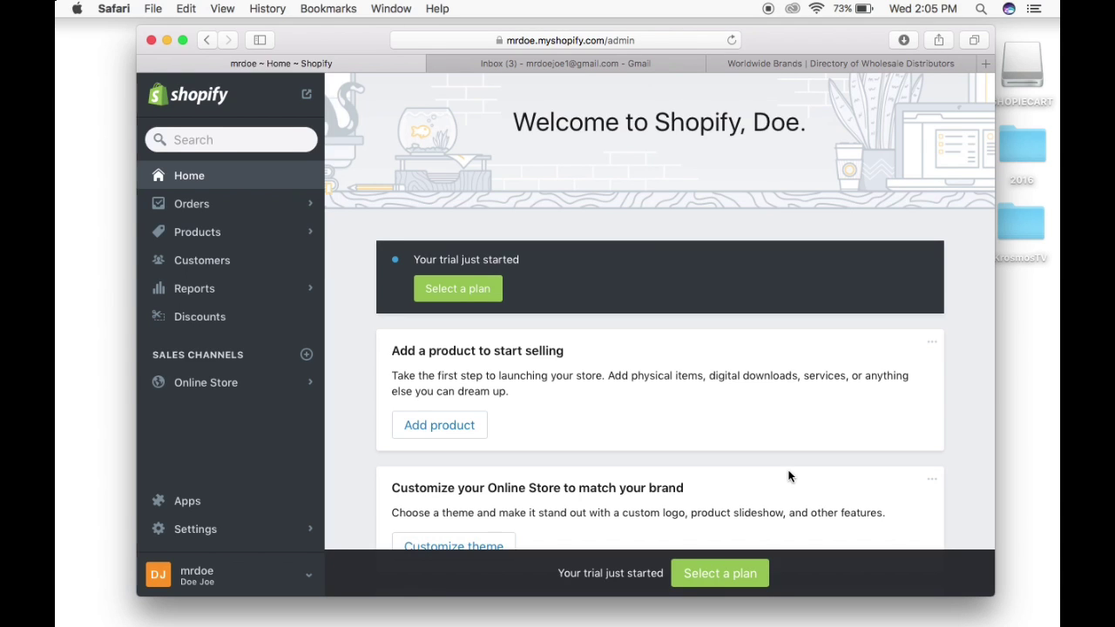
{"action": "scroll", "coordinate": [788, 476], "scroll_direction": "down", "scroll_amount": 2}
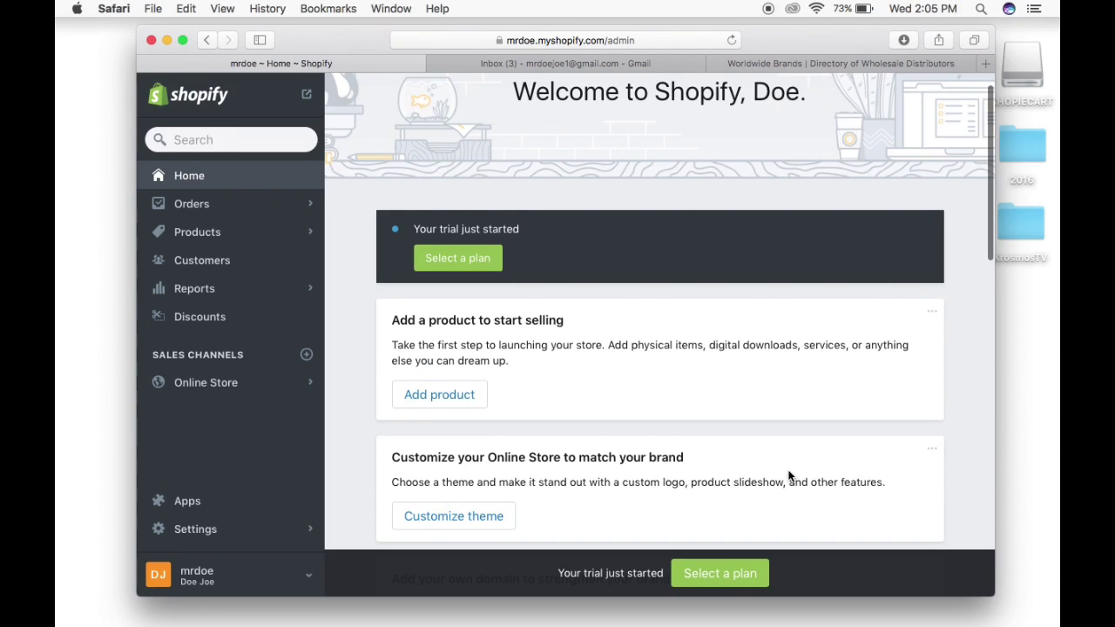
{"action": "scroll", "coordinate": [788, 476], "scroll_direction": "down", "scroll_amount": 3}
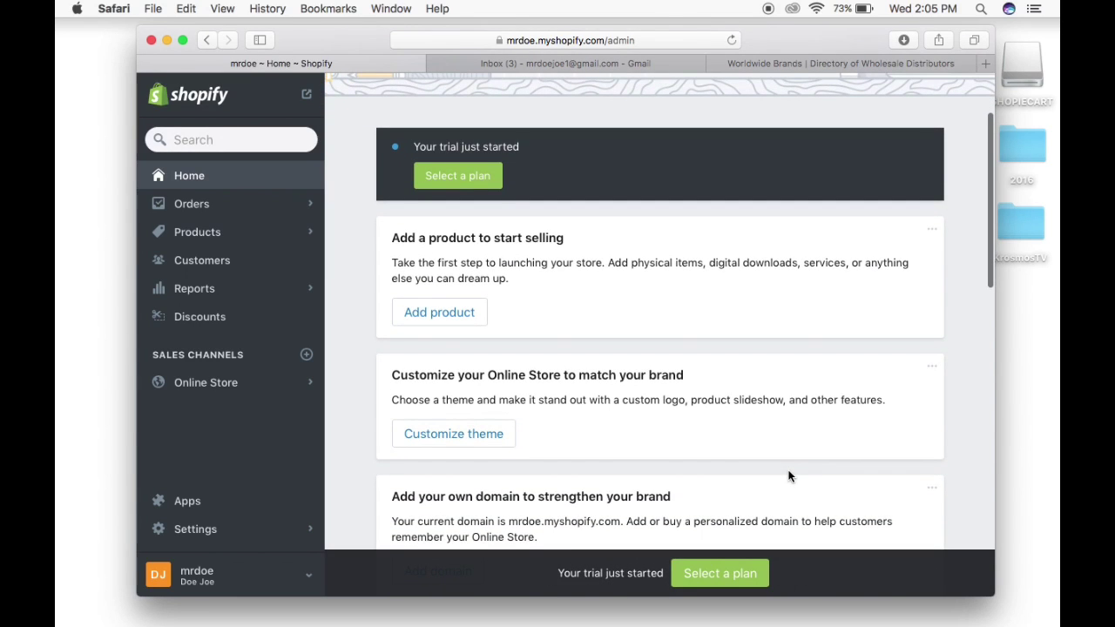
{"action": "scroll", "coordinate": [788, 477], "scroll_direction": "down", "scroll_amount": 3}
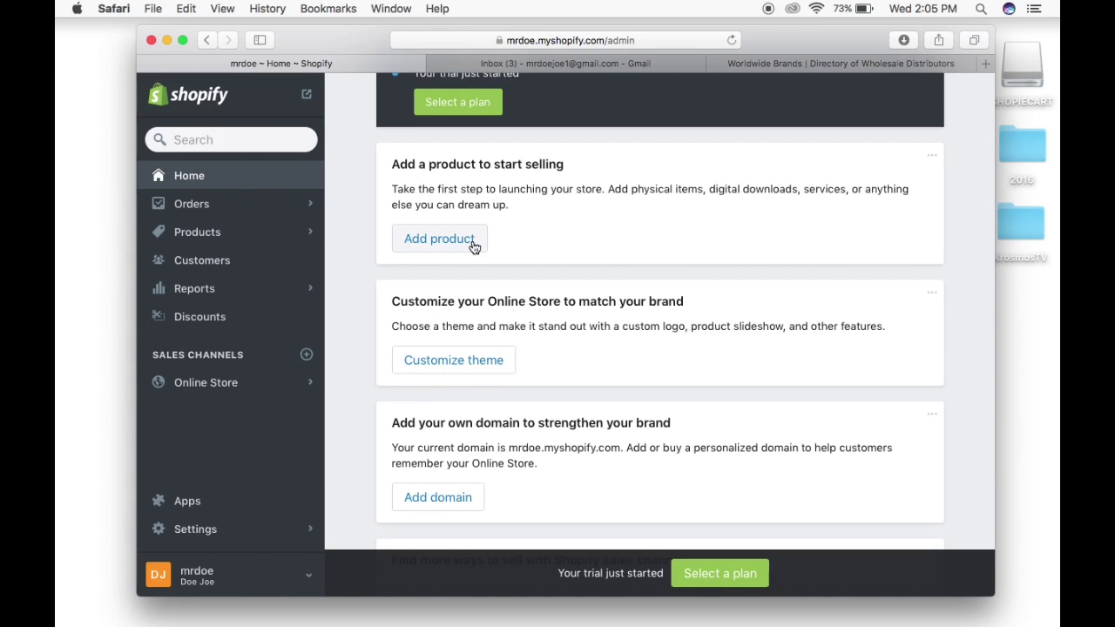
{"action": "scroll", "coordinate": [474, 248], "scroll_direction": "down", "scroll_amount": 3}
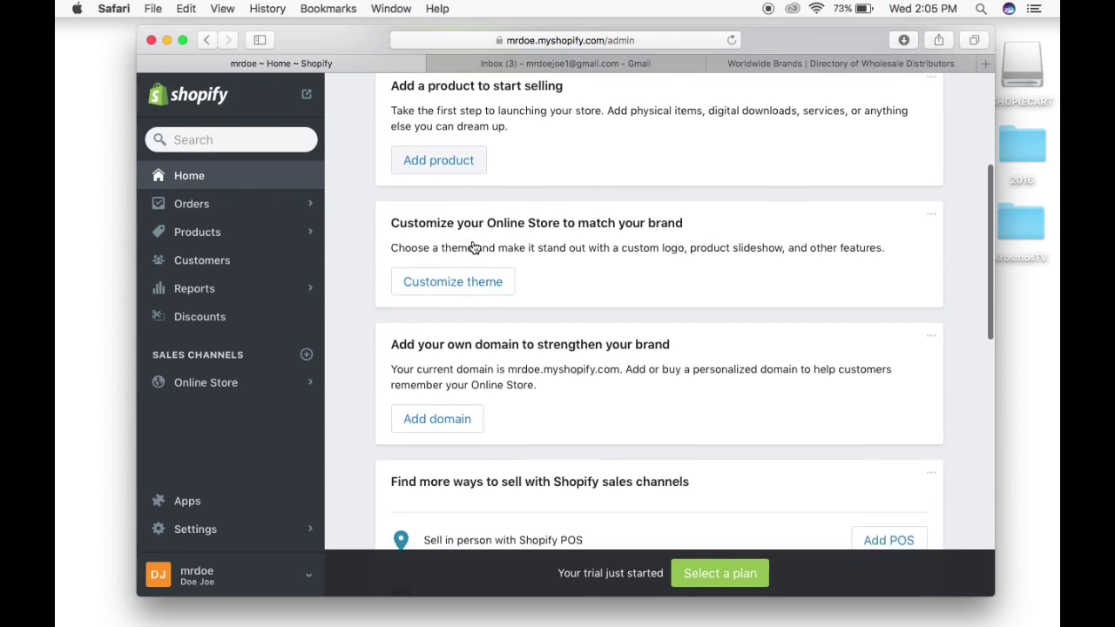
{"action": "scroll", "coordinate": [473, 247], "scroll_direction": "down", "scroll_amount": 2}
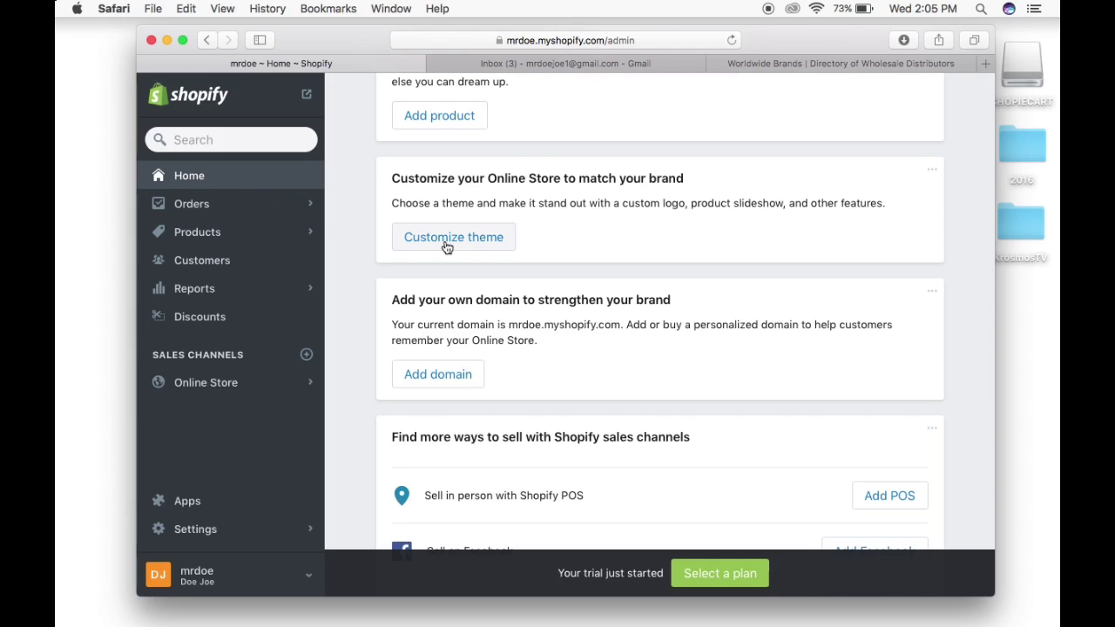
{"action": "scroll", "coordinate": [519, 279], "scroll_direction": "down", "scroll_amount": 4}
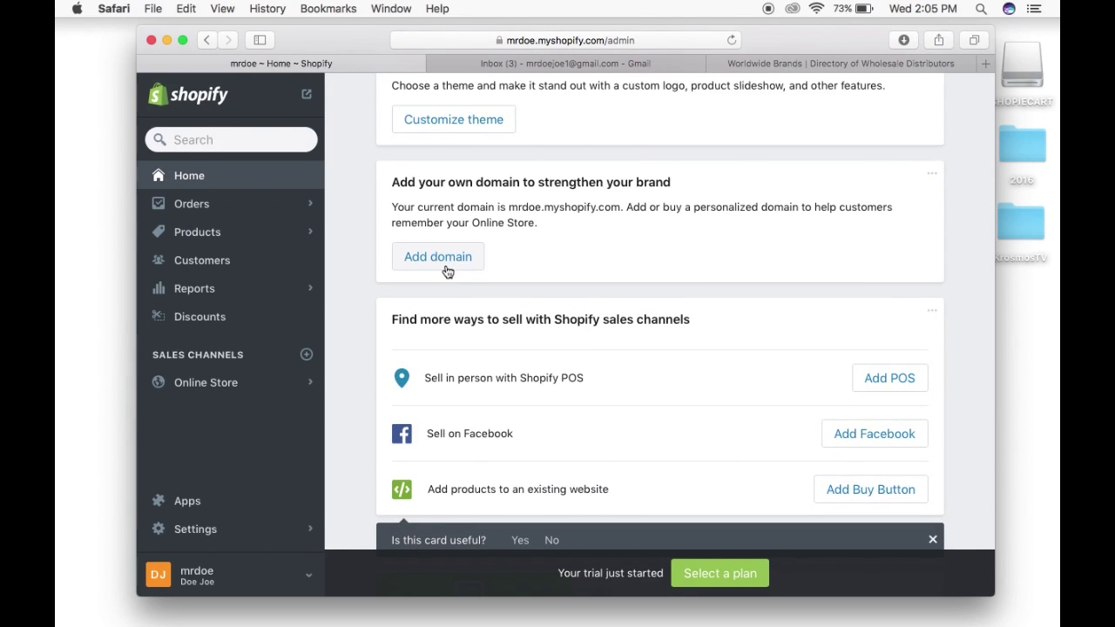
{"action": "scroll", "coordinate": [478, 272], "scroll_direction": "down", "scroll_amount": 1}
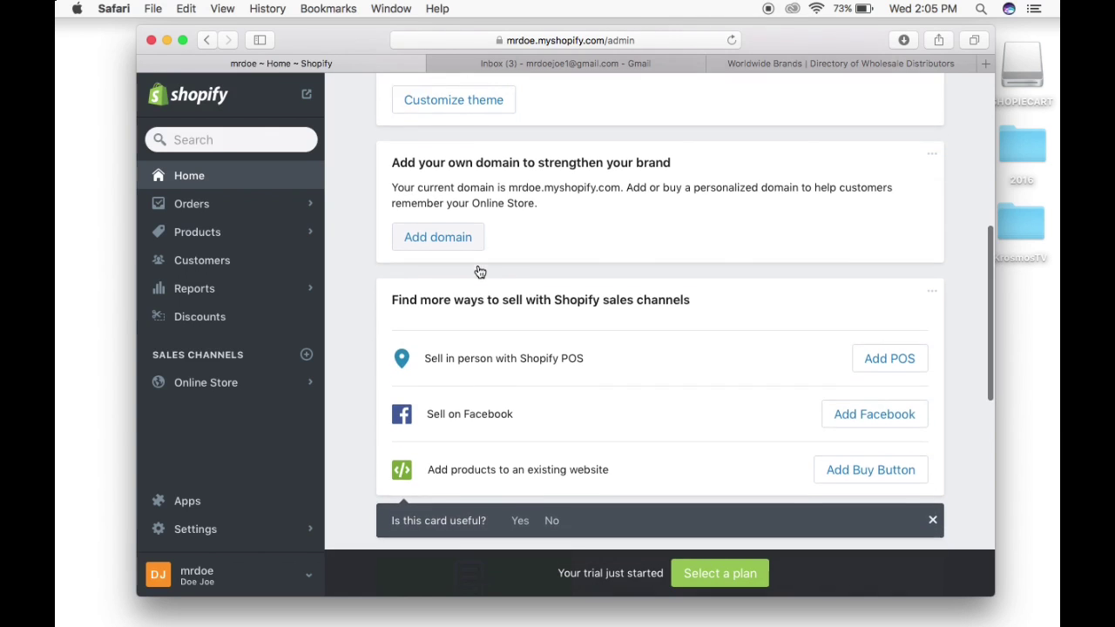
{"action": "scroll", "coordinate": [478, 272], "scroll_direction": "down", "scroll_amount": 5}
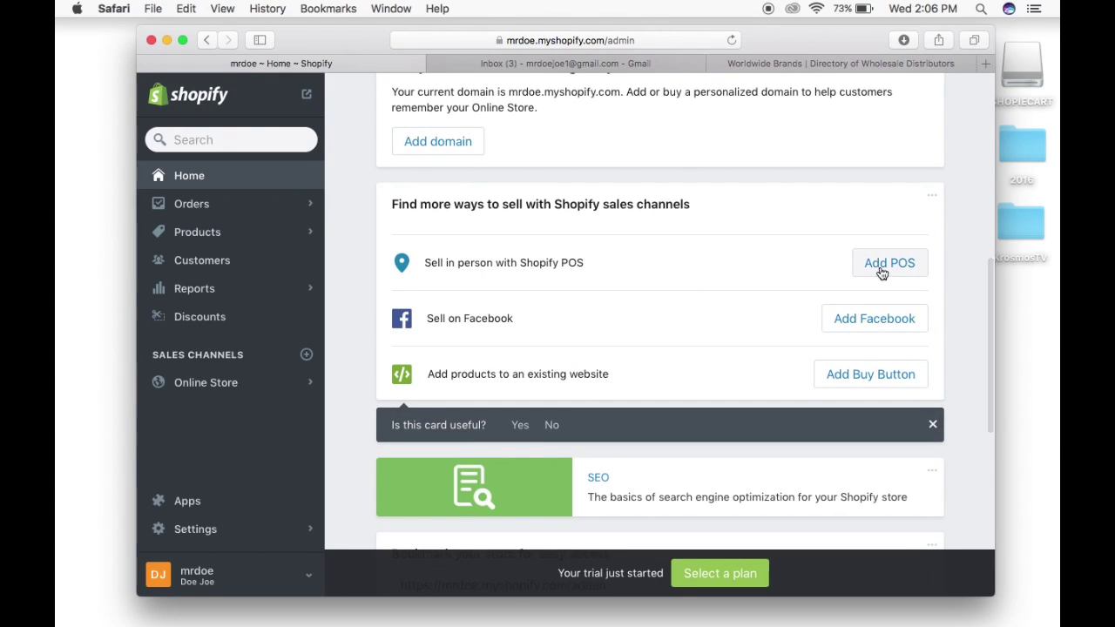
{"action": "scroll", "coordinate": [643, 366], "scroll_direction": "down", "scroll_amount": 2}
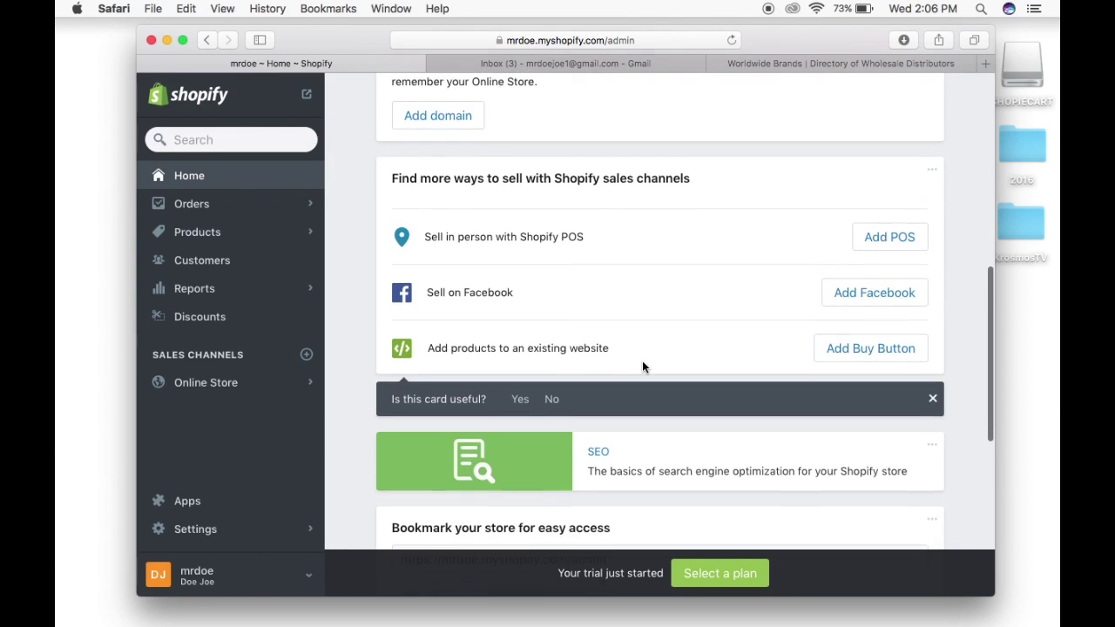
{"action": "scroll", "coordinate": [642, 366], "scroll_direction": "down", "scroll_amount": 1}
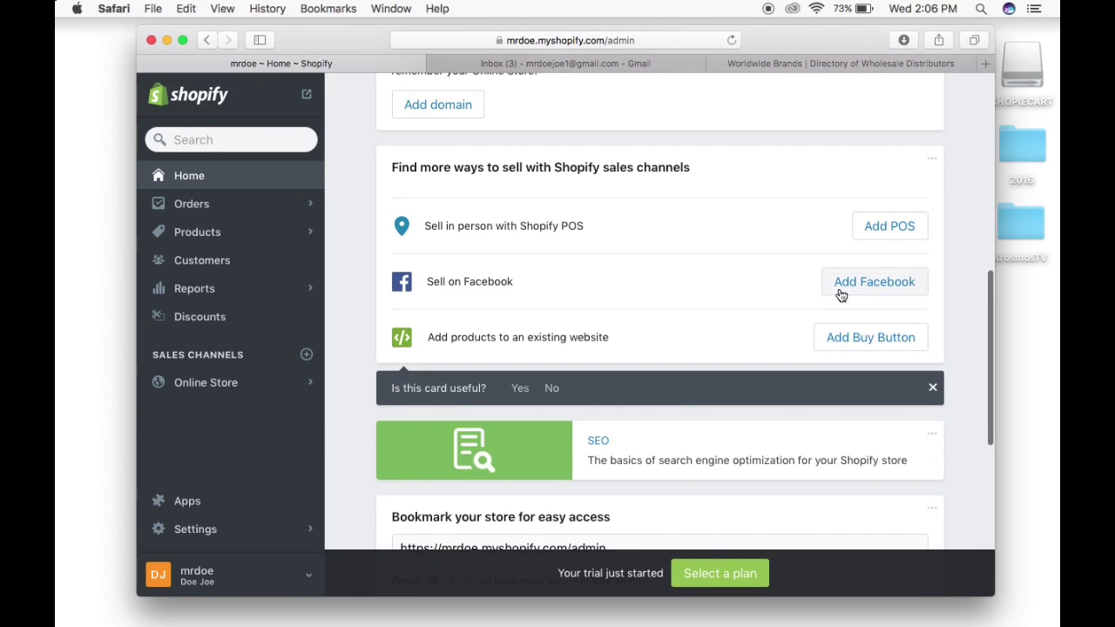
{"action": "scroll", "coordinate": [718, 331], "scroll_direction": "down", "scroll_amount": 2}
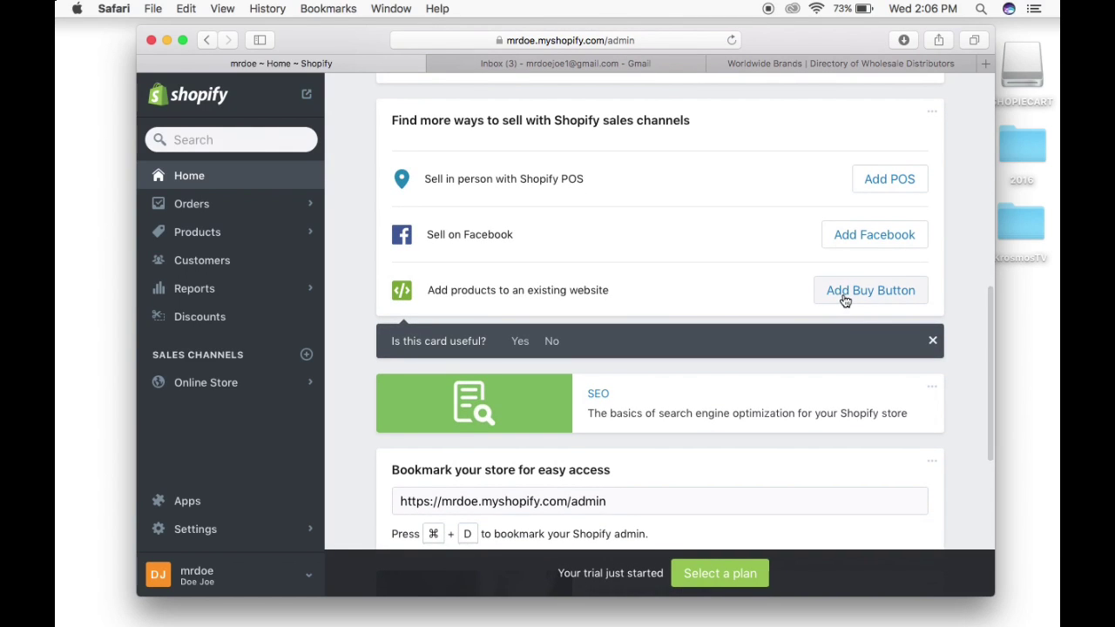
{"action": "scroll", "coordinate": [670, 305], "scroll_direction": "down", "scroll_amount": 5}
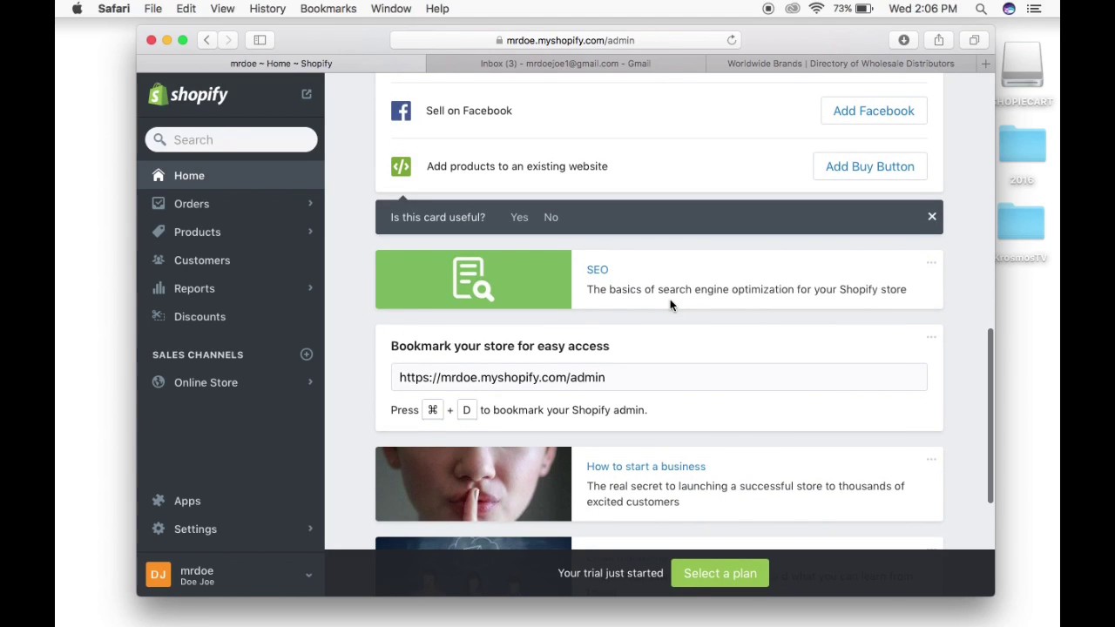
{"action": "scroll", "coordinate": [670, 305], "scroll_direction": "down", "scroll_amount": 2}
{"action": "scroll", "coordinate": [670, 304], "scroll_direction": "down", "scroll_amount": 6}
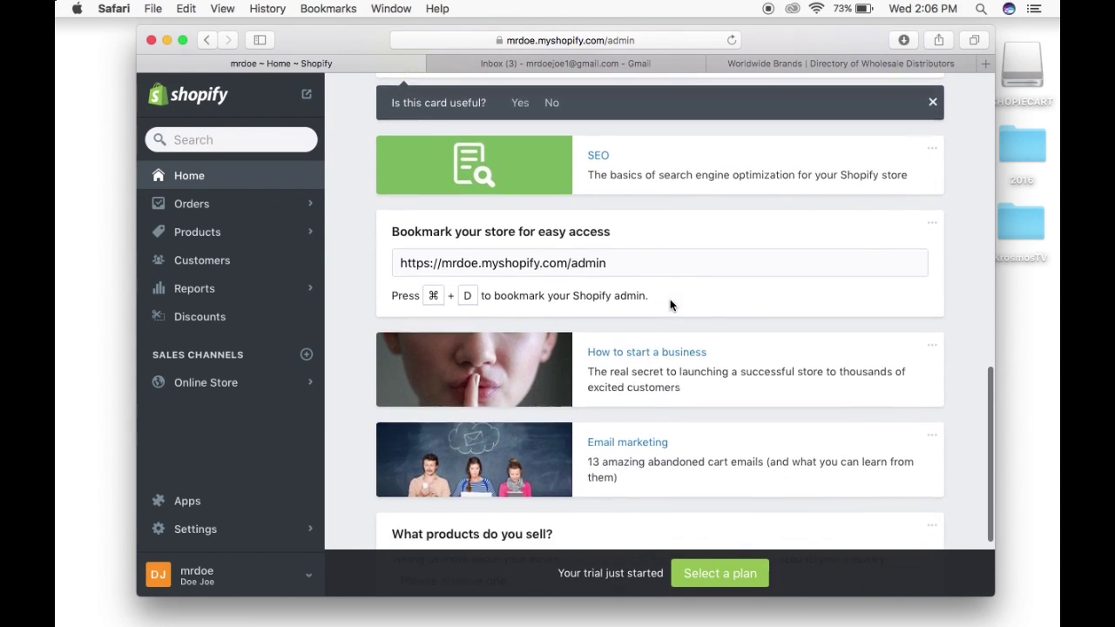
{"action": "scroll", "coordinate": [671, 307], "scroll_direction": "down", "scroll_amount": 3}
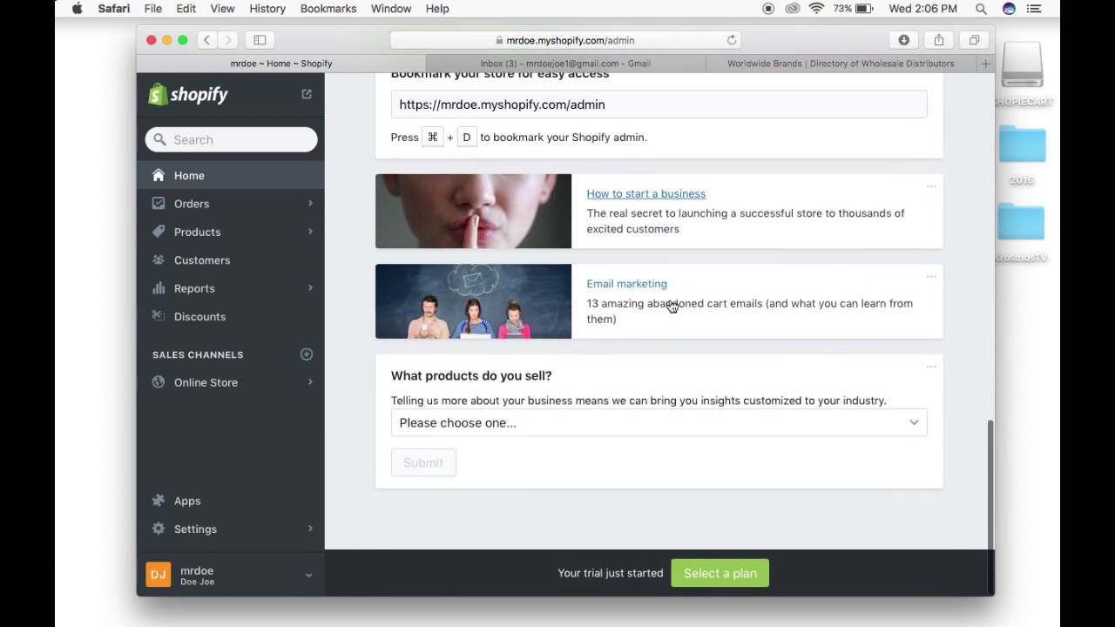
{"action": "scroll", "coordinate": [671, 305], "scroll_direction": "up", "scroll_amount": 15}
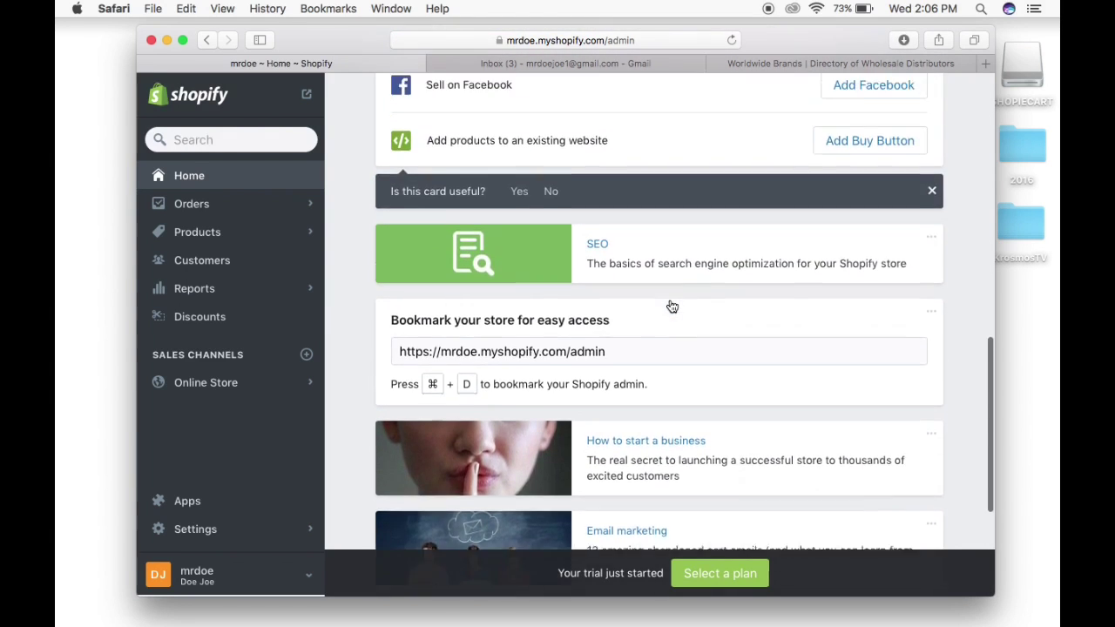
{"action": "scroll", "coordinate": [670, 305], "scroll_direction": "up", "scroll_amount": 20}
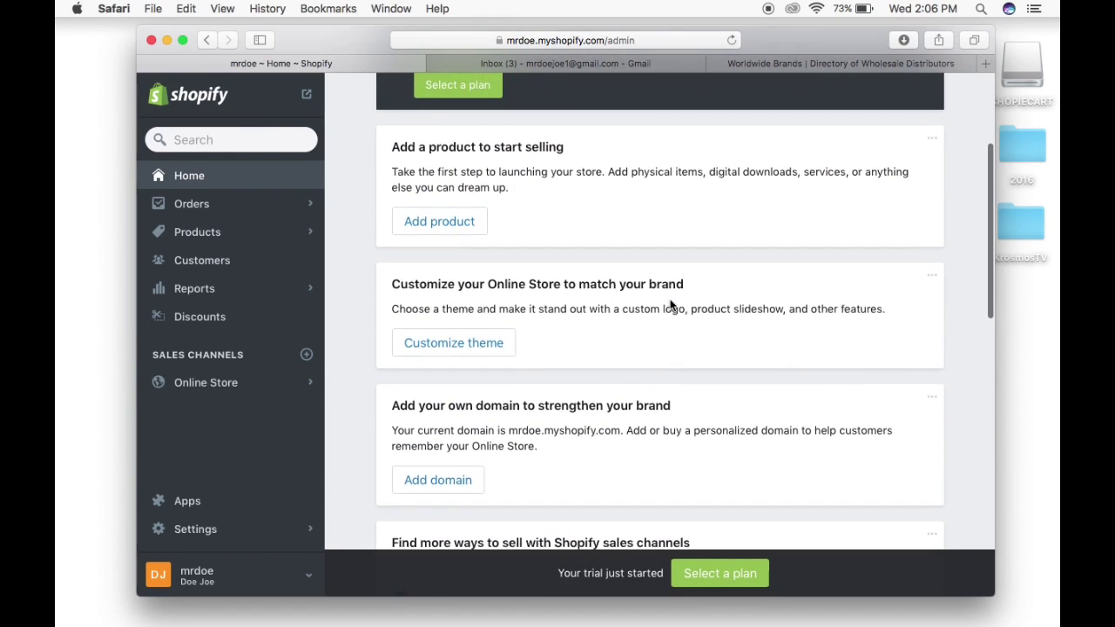
{"action": "scroll", "coordinate": [670, 304], "scroll_direction": "up", "scroll_amount": 1}
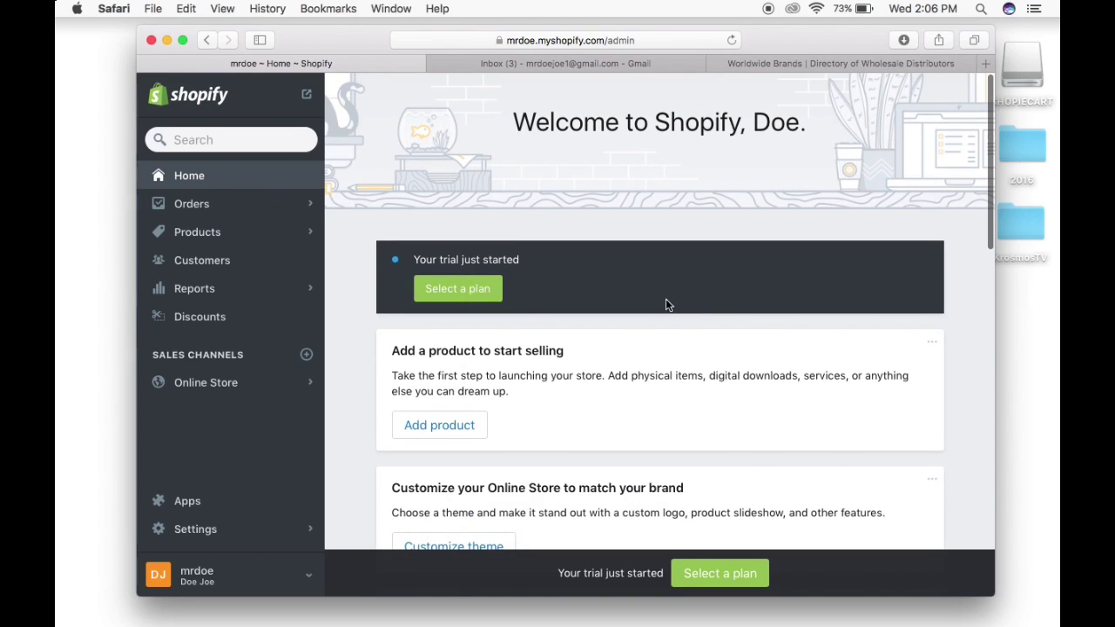
Browse the empty Orders and Products pages, then open the Customers page.
{"action": "left_click", "coordinate": [191, 204]}
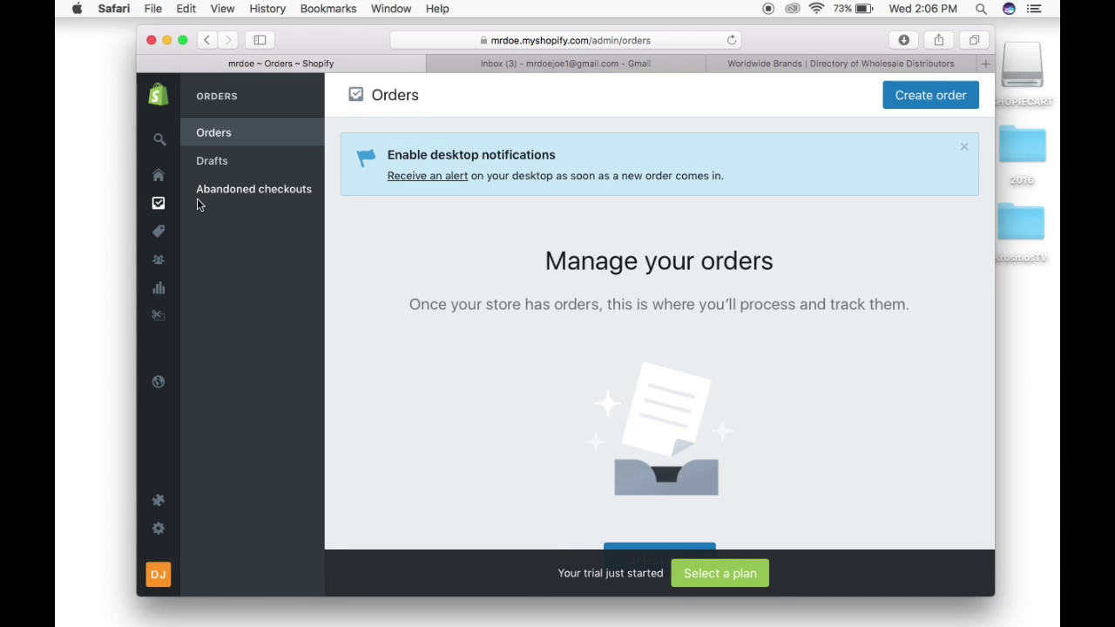
{"action": "mouse_move", "coordinate": [165, 232]}
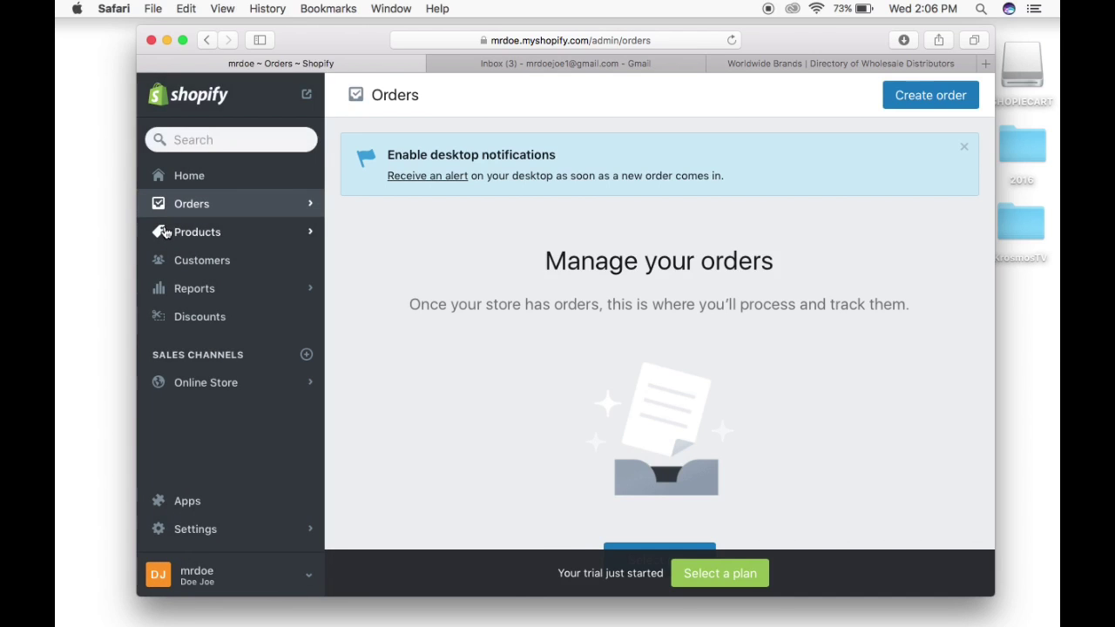
{"action": "left_click", "coordinate": [185, 235]}
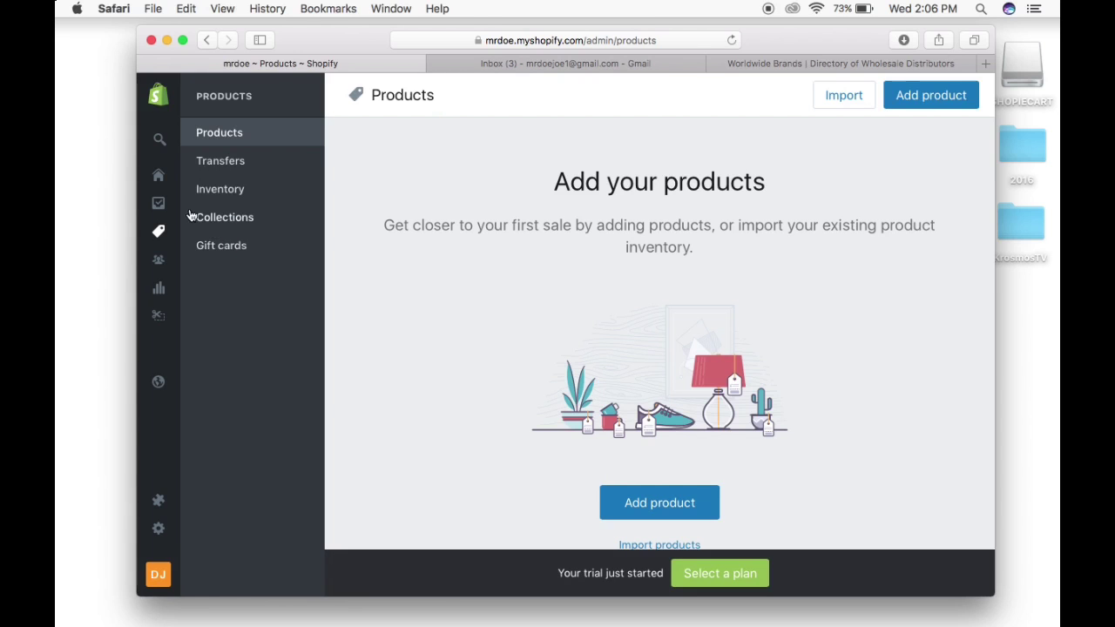
{"action": "left_click", "coordinate": [159, 204]}
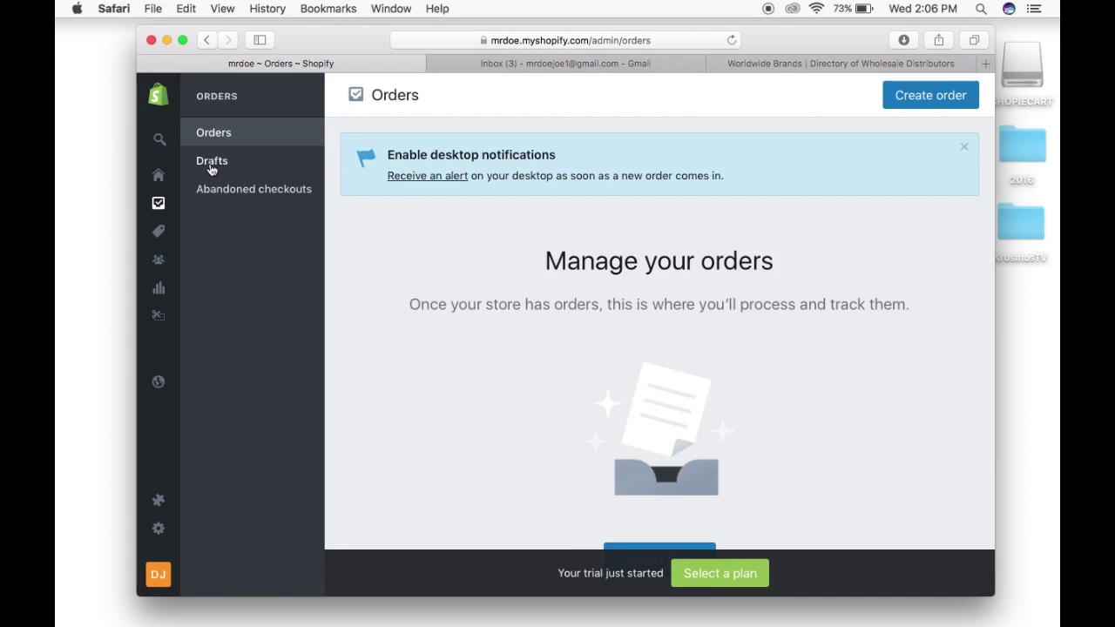
{"action": "left_click", "coordinate": [181, 265]}
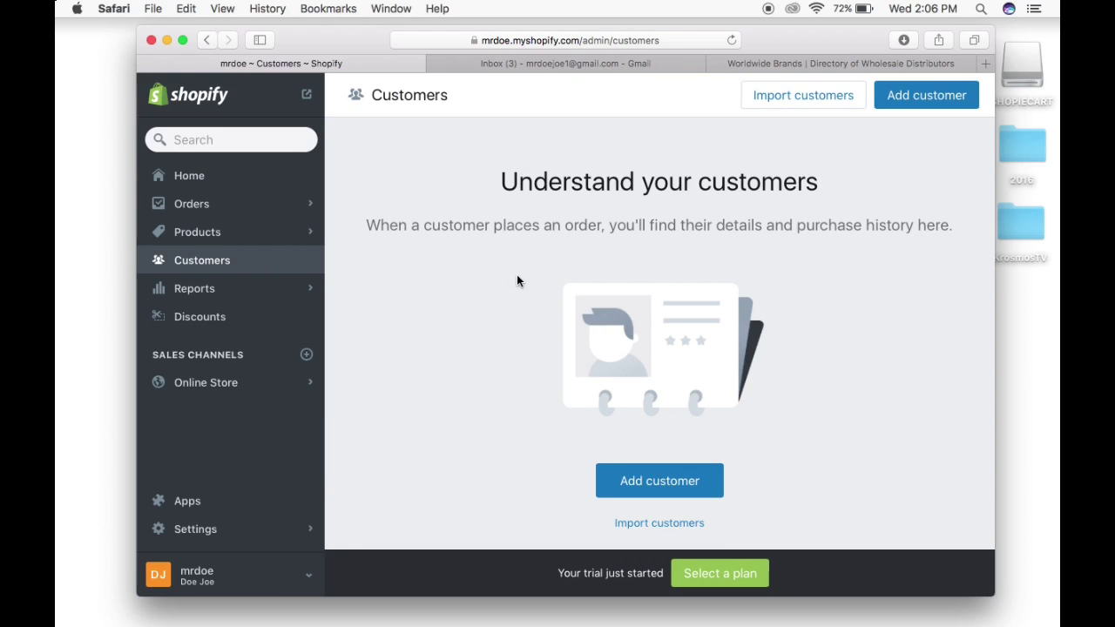
Scroll the empty Customers page, then switch to Reports in the sidebar.
{"action": "scroll", "coordinate": [516, 281], "scroll_direction": "down", "scroll_amount": 1}
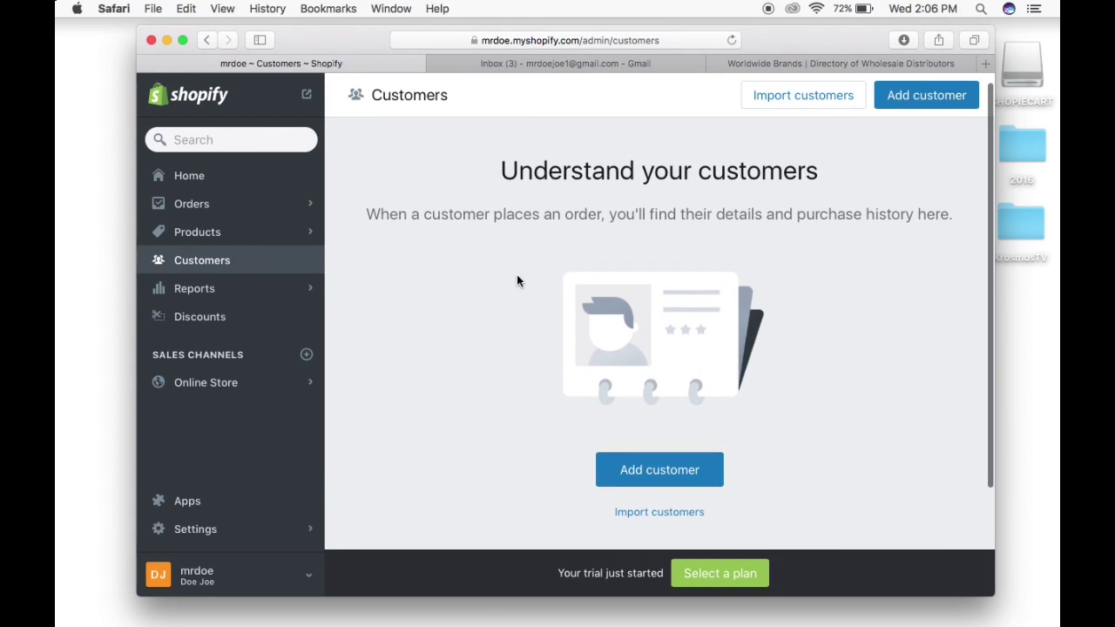
{"action": "scroll", "coordinate": [517, 277], "scroll_direction": "down", "scroll_amount": 3}
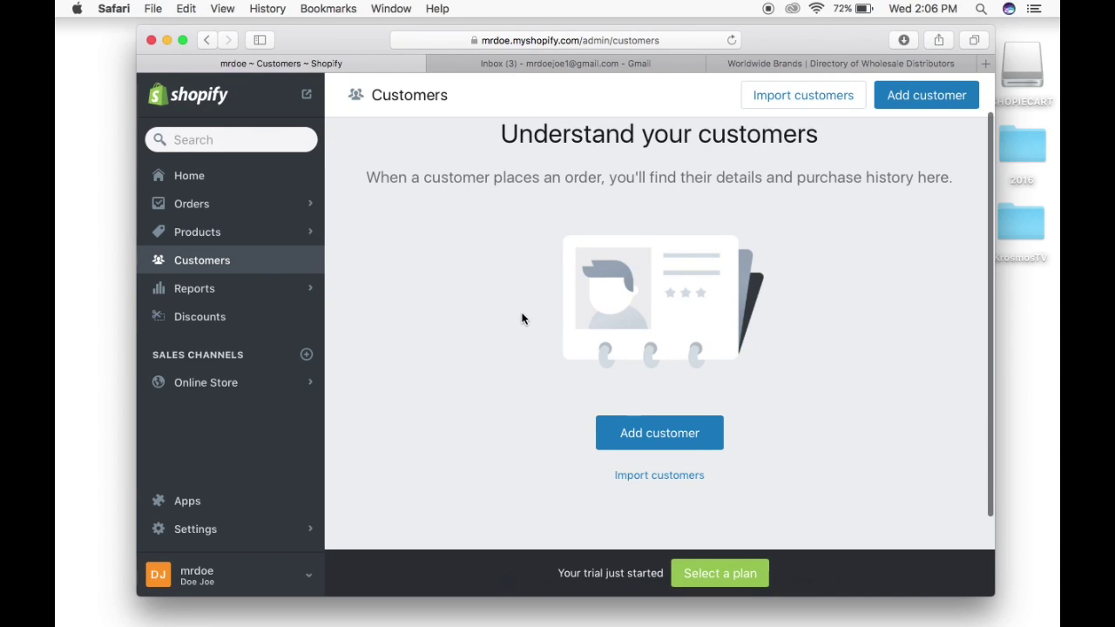
{"action": "left_click", "coordinate": [219, 299]}
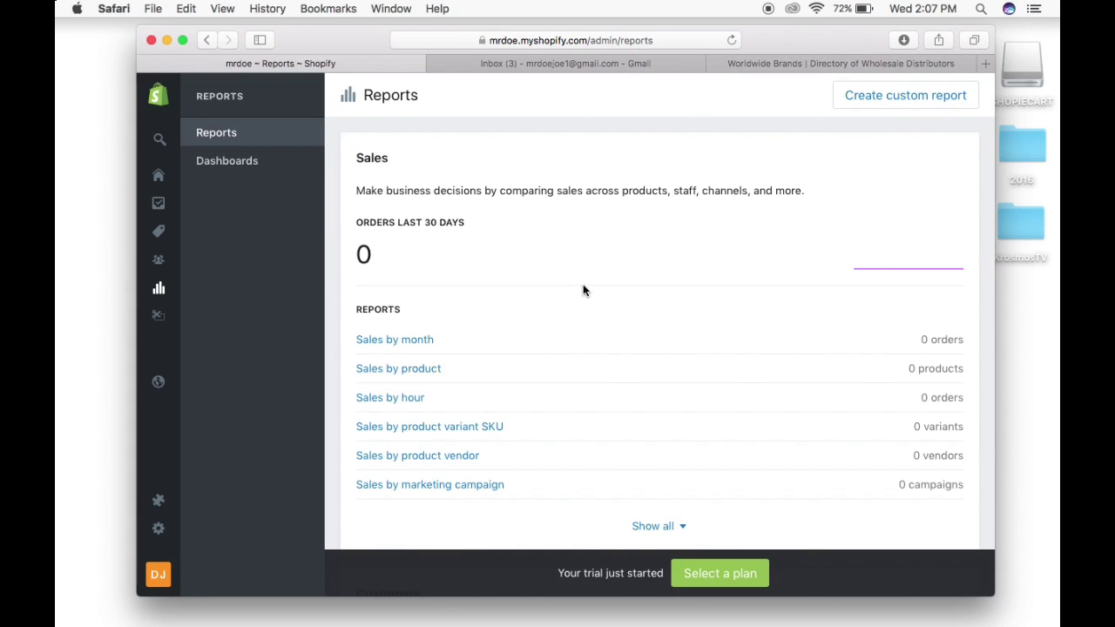
{"action": "scroll", "coordinate": [583, 290], "scroll_direction": "down", "scroll_amount": 3}
{"action": "scroll", "coordinate": [583, 290], "scroll_direction": "down", "scroll_amount": 4}
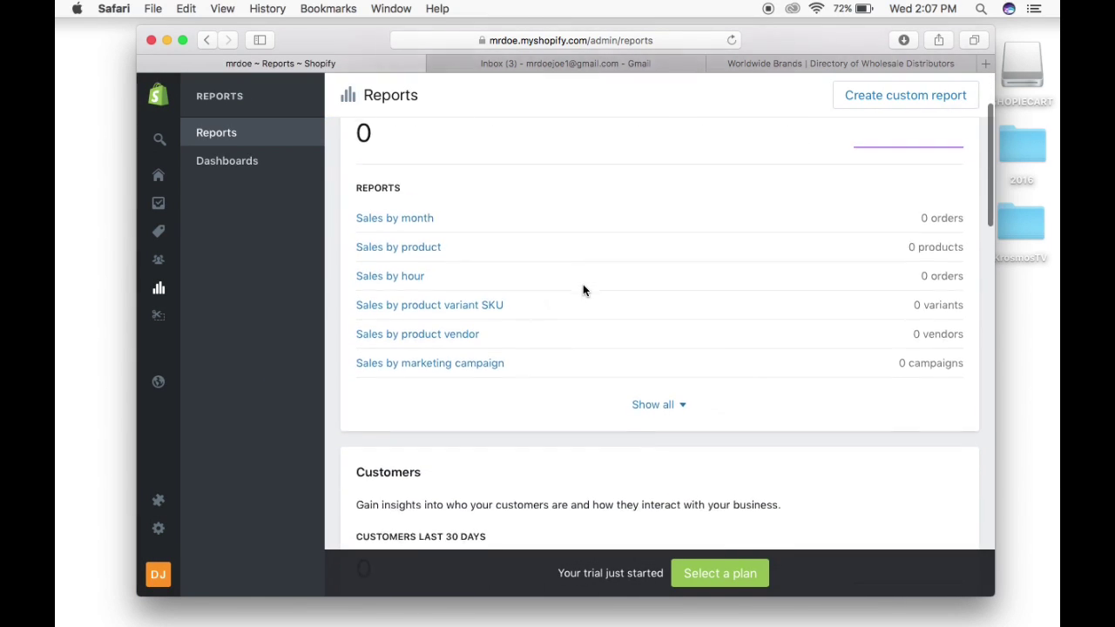
{"action": "scroll", "coordinate": [584, 289], "scroll_direction": "down", "scroll_amount": 4}
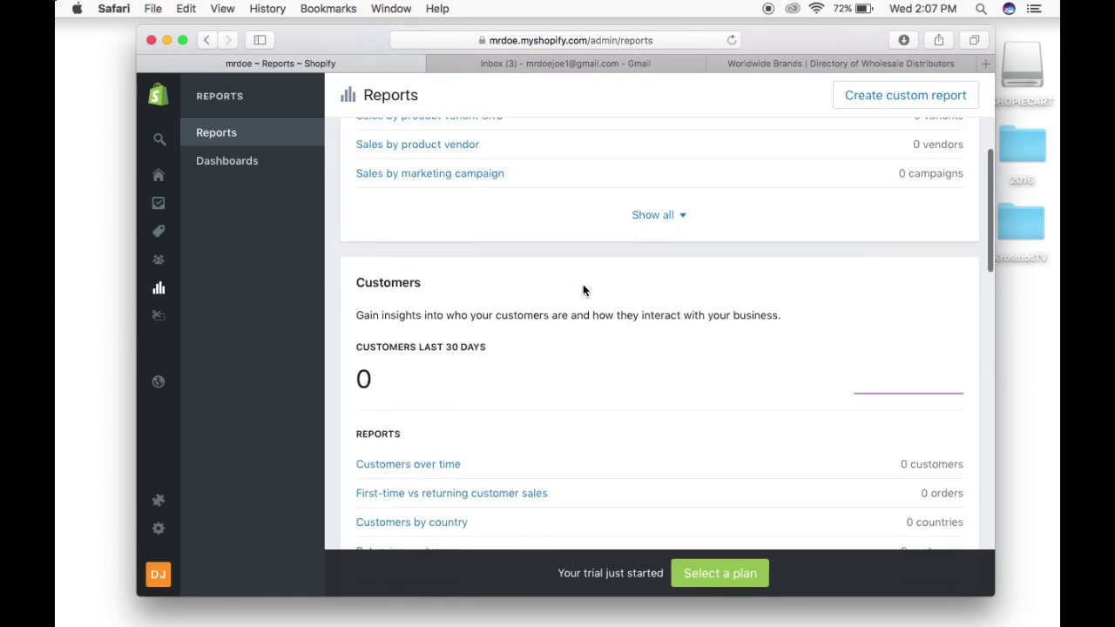
{"action": "scroll", "coordinate": [582, 290], "scroll_direction": "down", "scroll_amount": 3}
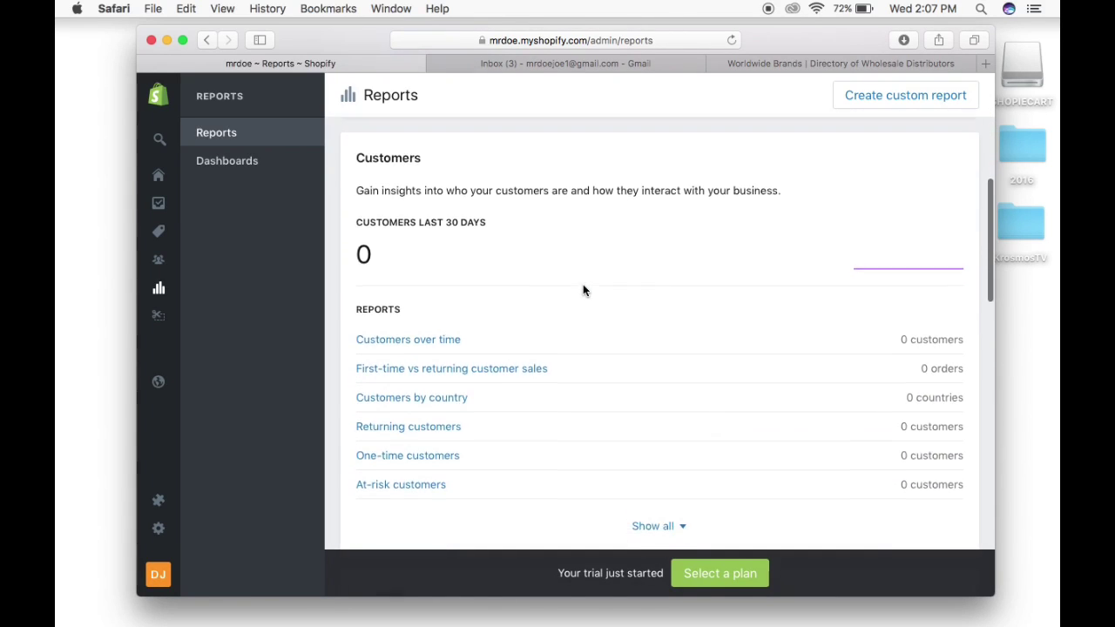
{"action": "scroll", "coordinate": [583, 290], "scroll_direction": "down", "scroll_amount": 3}
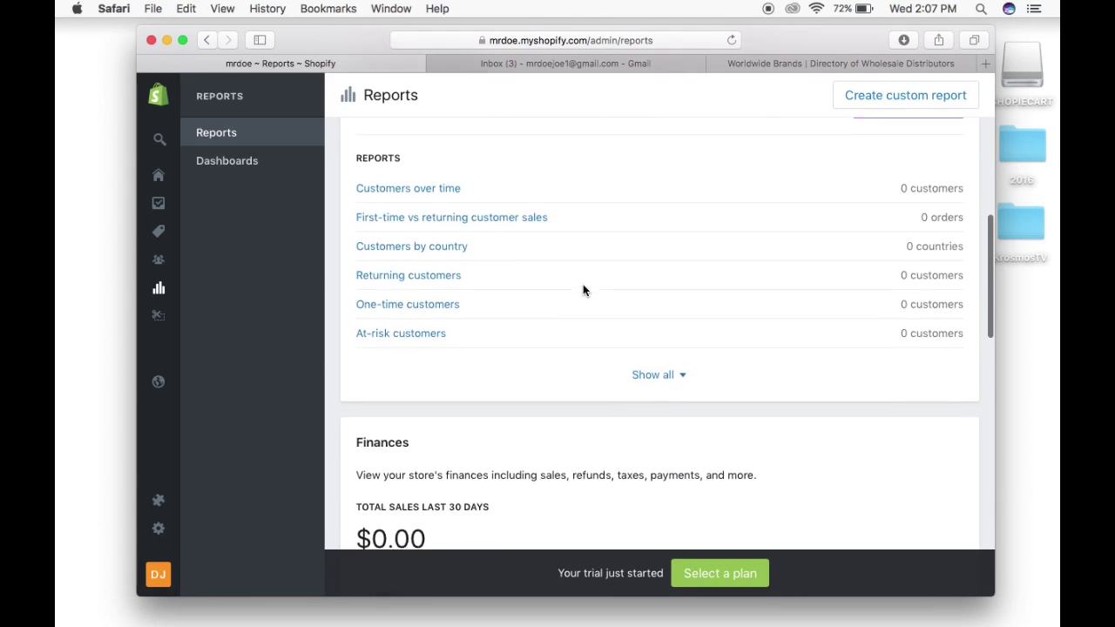
{"action": "scroll", "coordinate": [583, 290], "scroll_direction": "down", "scroll_amount": 3}
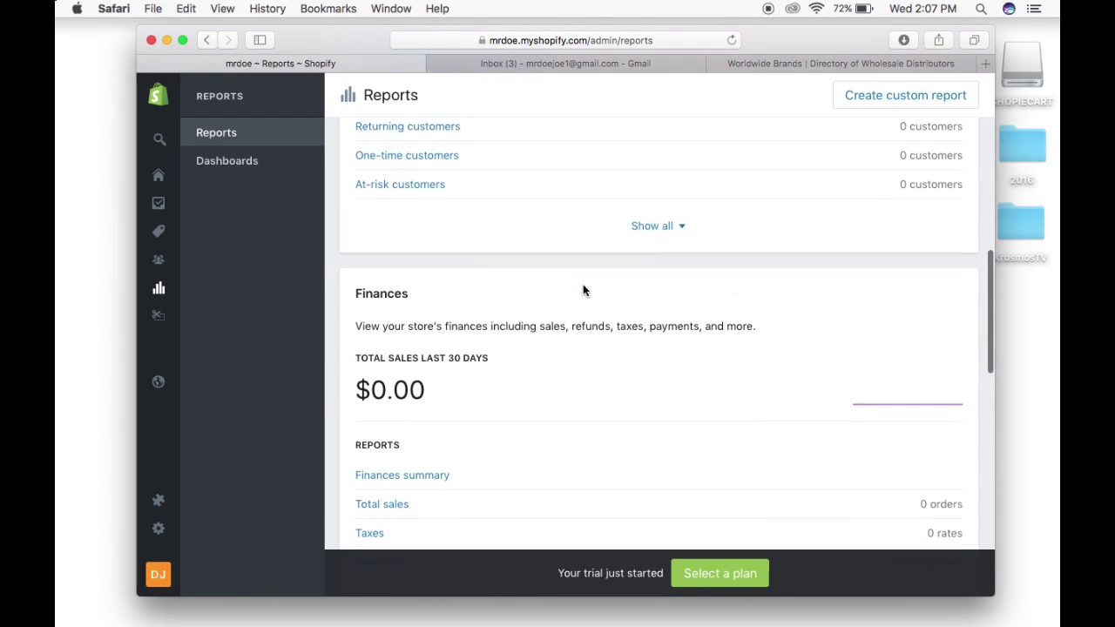
{"action": "scroll", "coordinate": [582, 290], "scroll_direction": "down", "scroll_amount": 2}
{"action": "scroll", "coordinate": [582, 290], "scroll_direction": "down", "scroll_amount": 4}
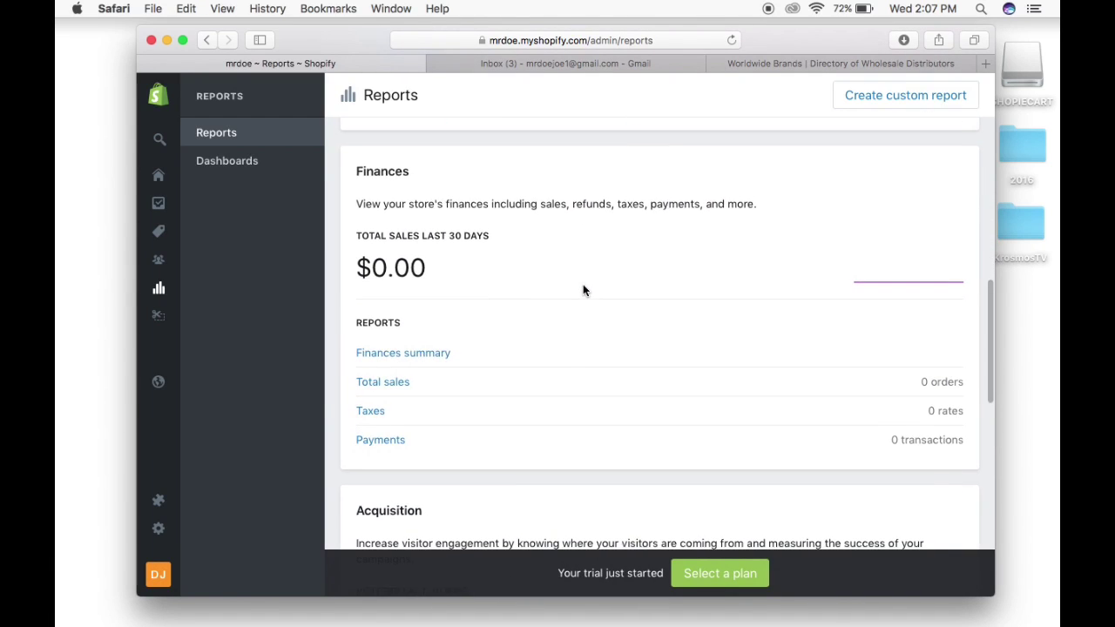
{"action": "scroll", "coordinate": [583, 290], "scroll_direction": "down", "scroll_amount": 1}
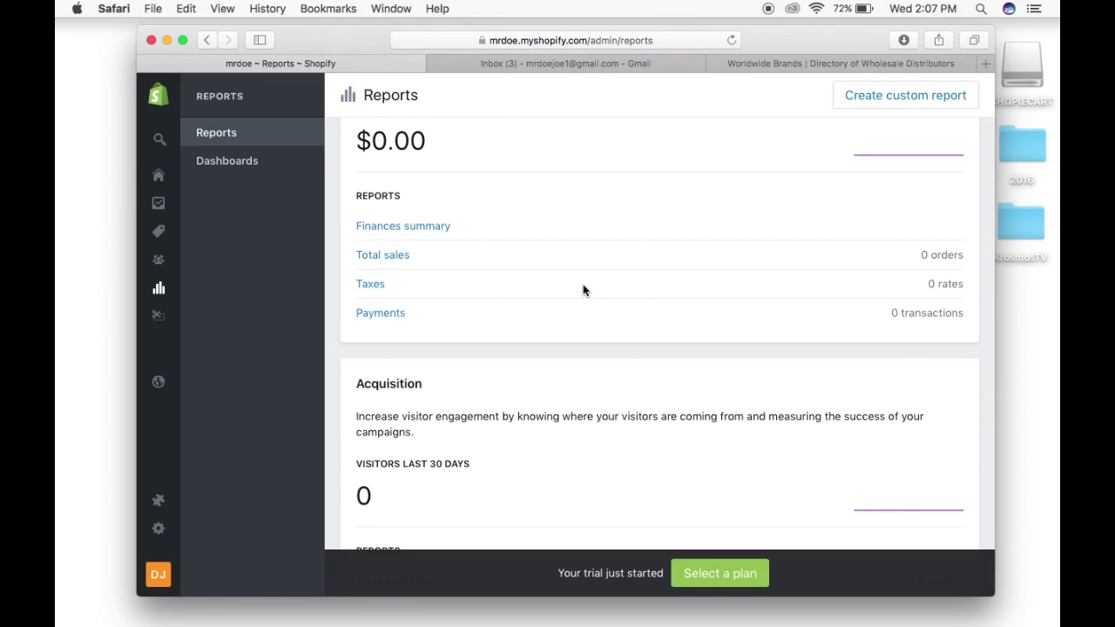
{"action": "scroll", "coordinate": [582, 290], "scroll_direction": "down", "scroll_amount": 2}
{"action": "scroll", "coordinate": [583, 290], "scroll_direction": "down", "scroll_amount": 3}
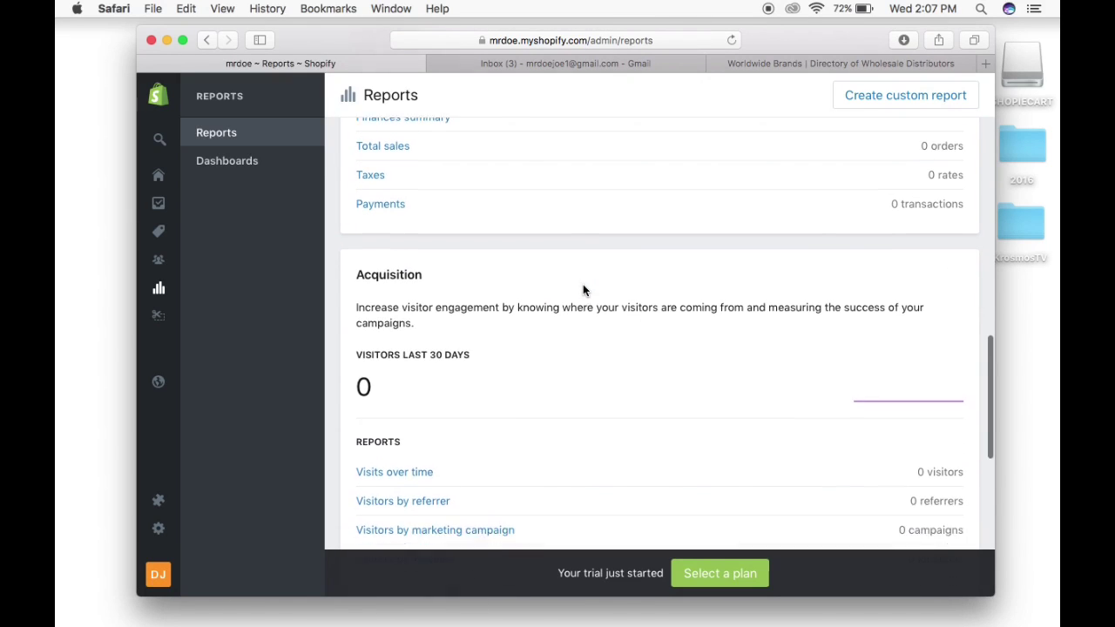
{"action": "scroll", "coordinate": [582, 290], "scroll_direction": "down", "scroll_amount": 3}
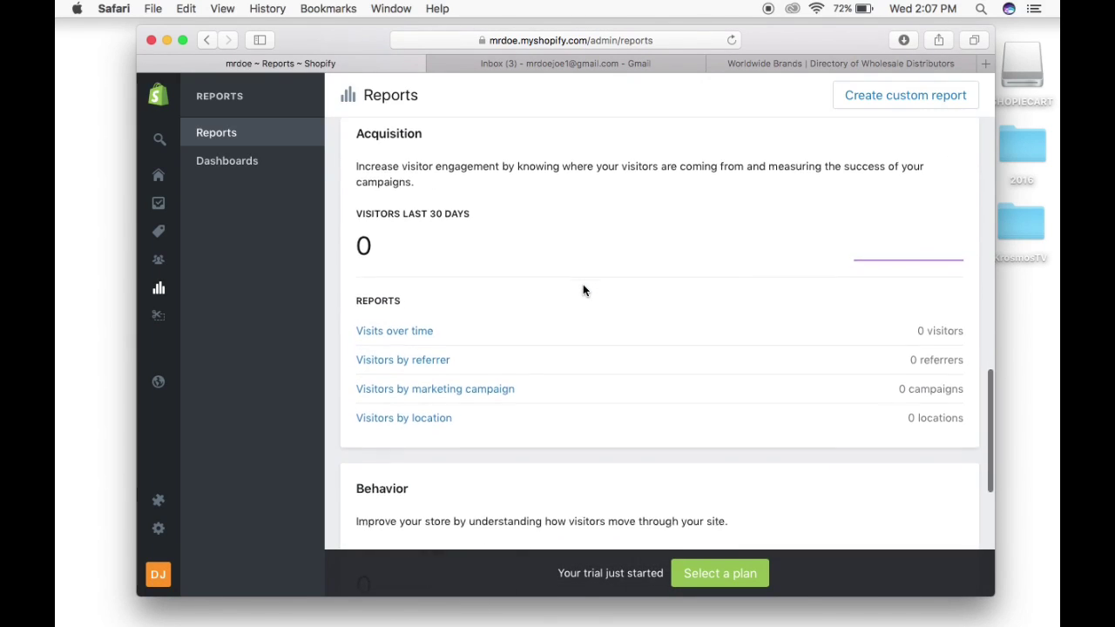
{"action": "scroll", "coordinate": [583, 290], "scroll_direction": "down", "scroll_amount": 3}
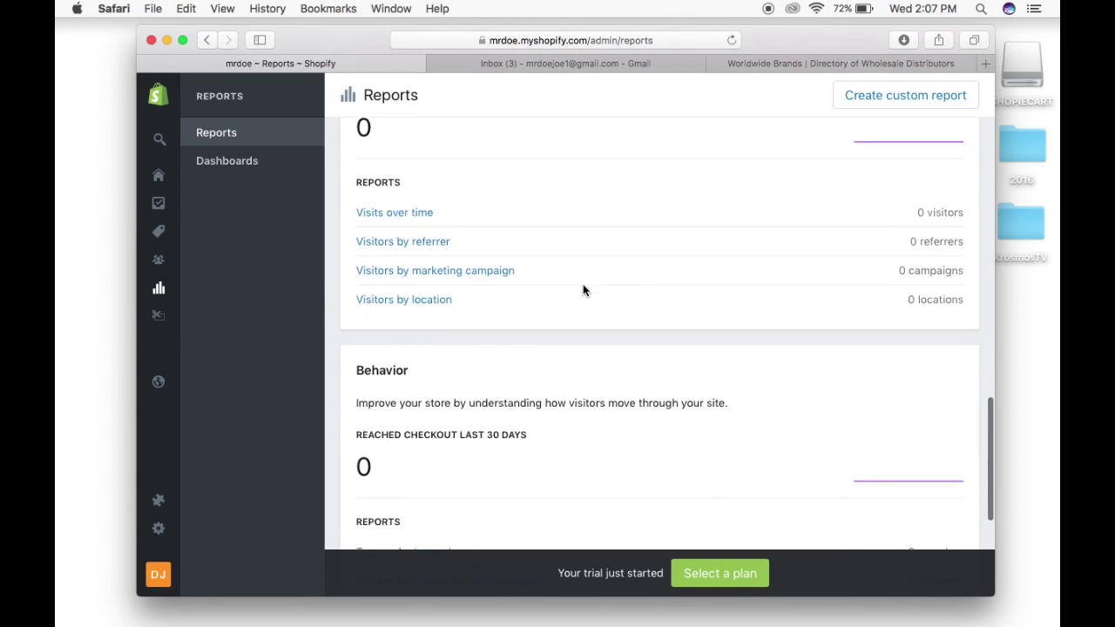
{"action": "scroll", "coordinate": [583, 290], "scroll_direction": "down", "scroll_amount": 3}
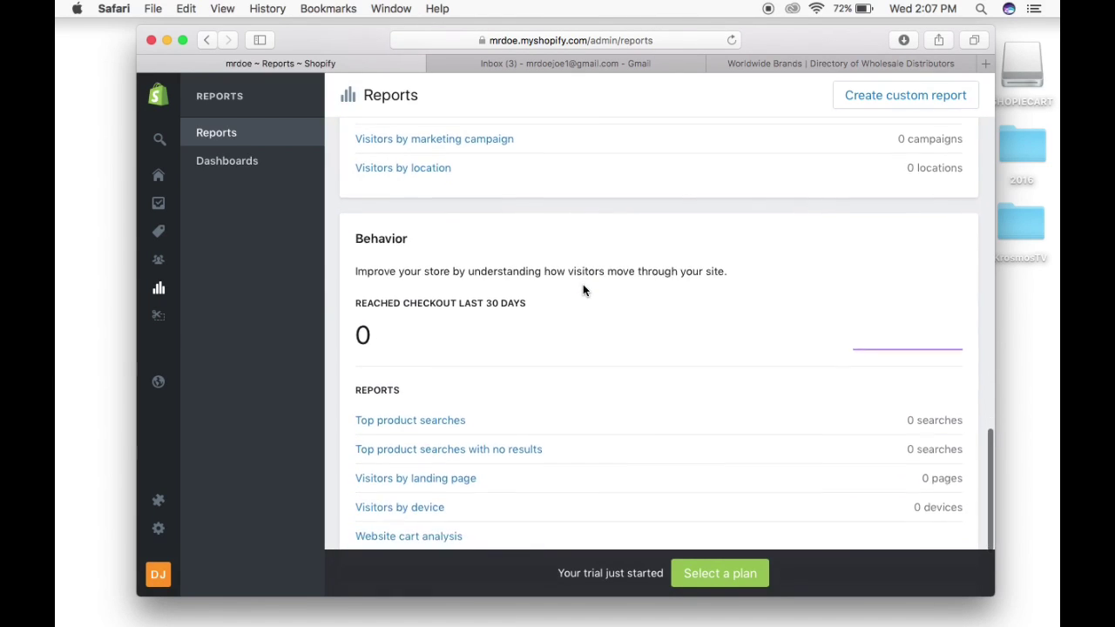
{"action": "scroll", "coordinate": [584, 290], "scroll_direction": "down", "scroll_amount": 3}
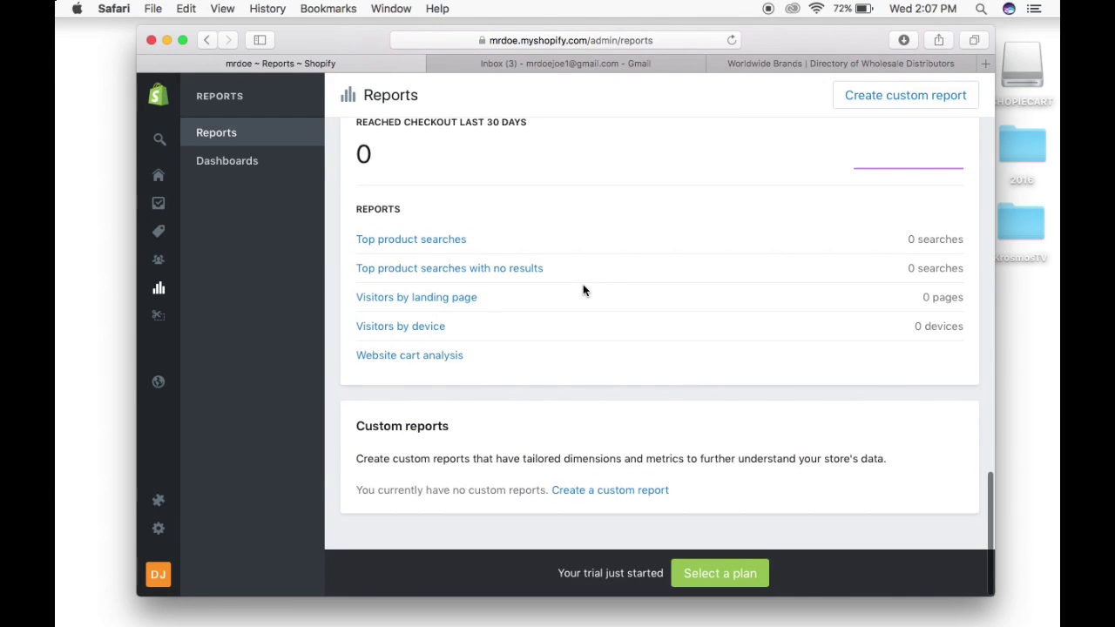
Open the Online Store Dashboard under Reports and review its last-7-days sales and visitors.
{"action": "left_click", "coordinate": [249, 164]}
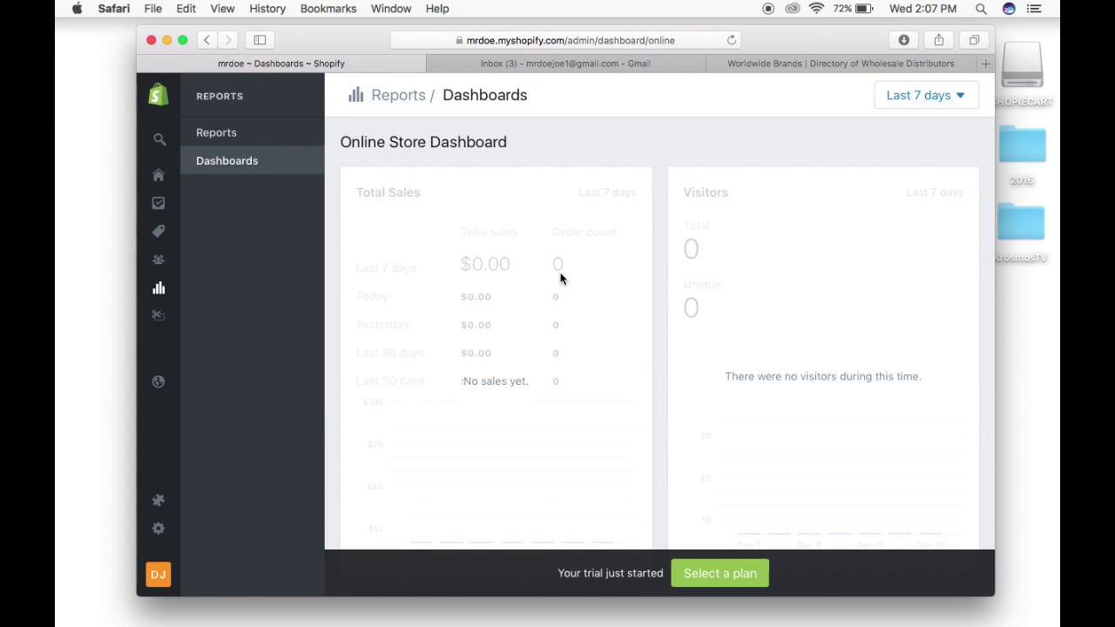
{"action": "scroll", "coordinate": [562, 277], "scroll_direction": "down", "scroll_amount": 2}
{"action": "scroll", "coordinate": [562, 277], "scroll_direction": "up", "scroll_amount": 2}
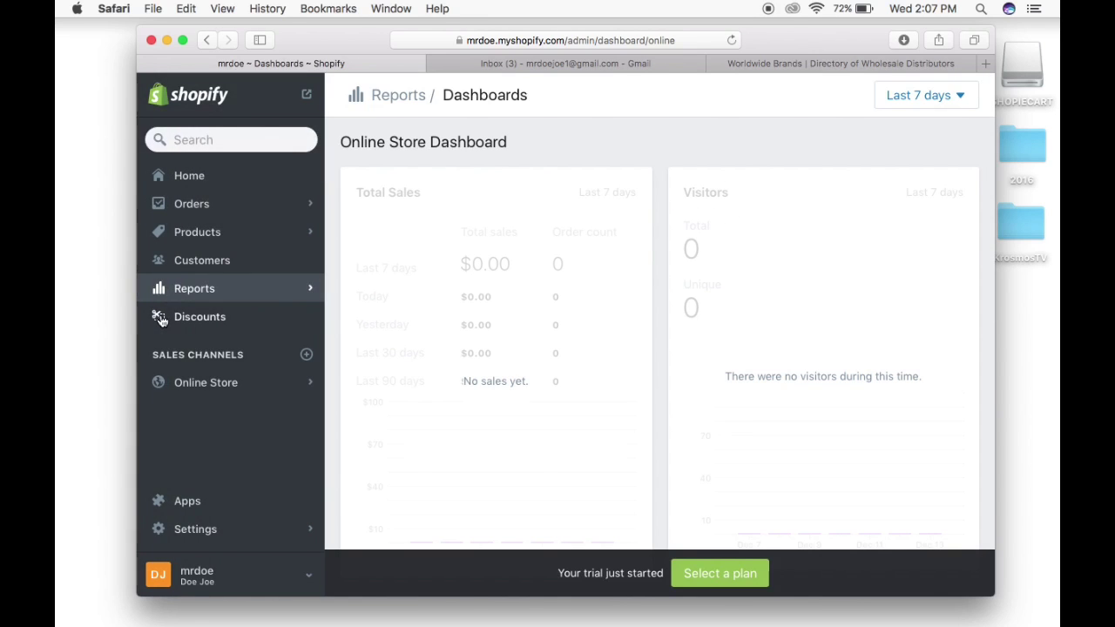
Go to Discounts and look over the empty 'Create a discount' page.
{"action": "left_click", "coordinate": [161, 319]}
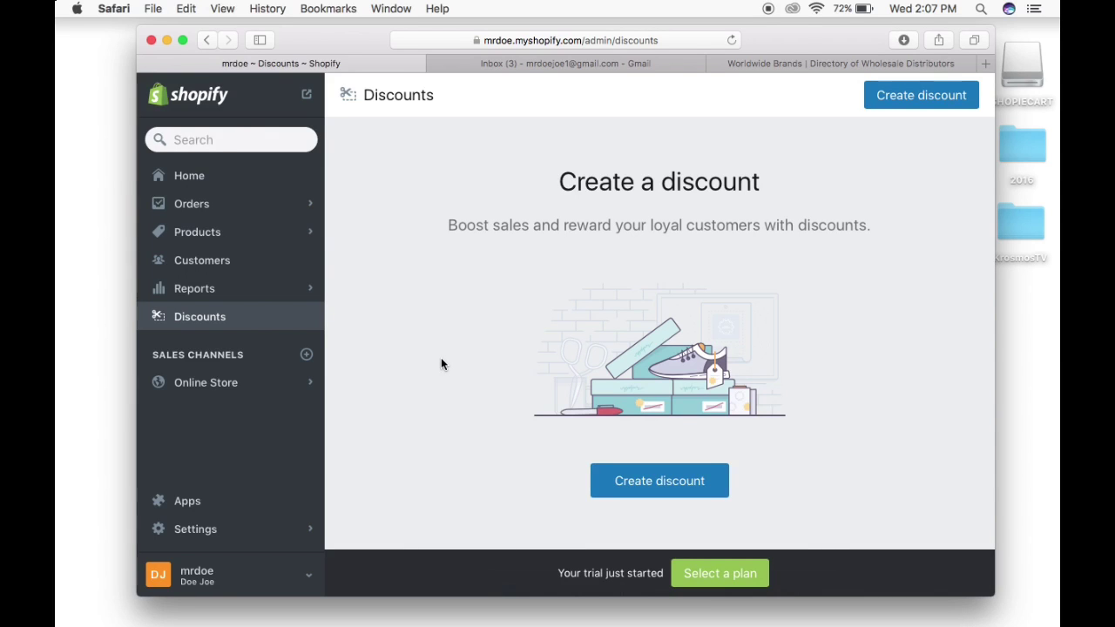
{"action": "scroll", "coordinate": [440, 364], "scroll_direction": "down", "scroll_amount": 3}
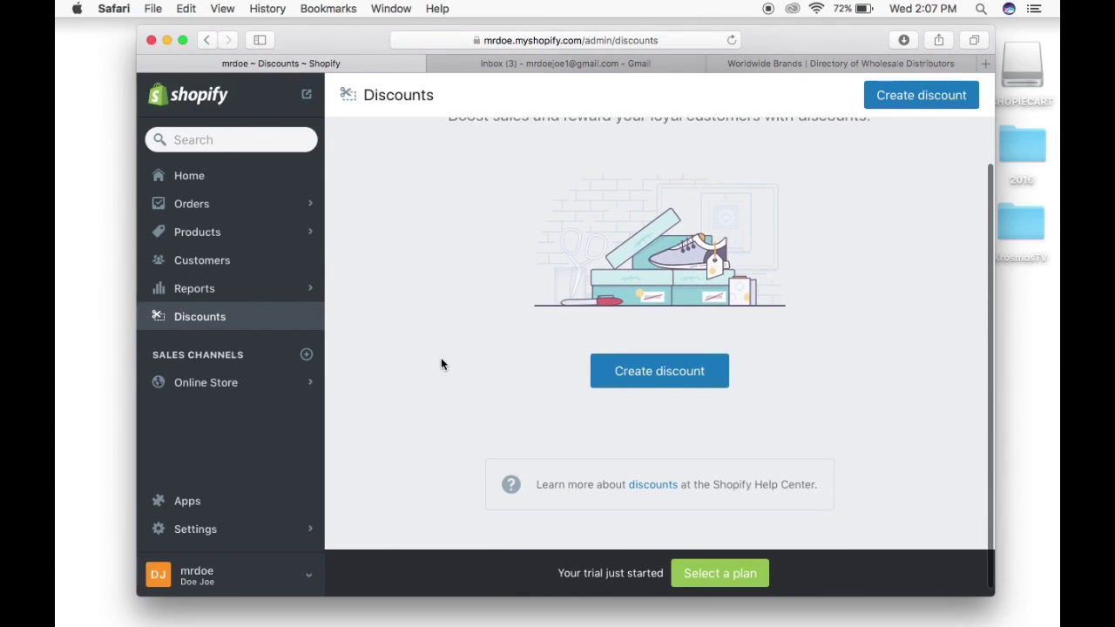
{"action": "scroll", "coordinate": [441, 364], "scroll_direction": "up", "scroll_amount": 3}
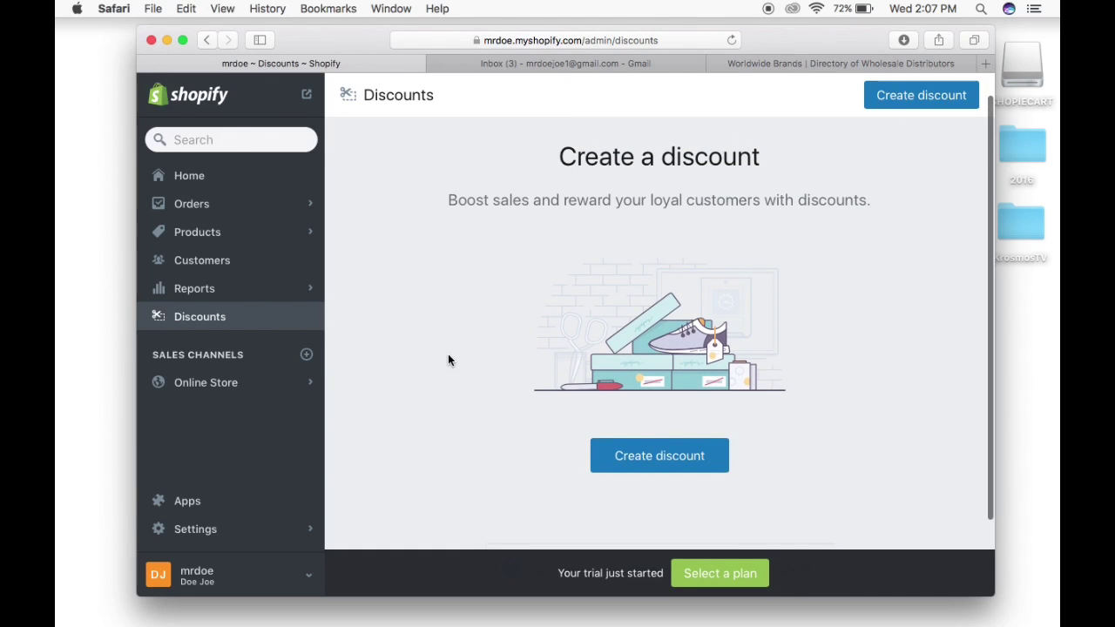
{"action": "scroll", "coordinate": [448, 360], "scroll_direction": "down", "scroll_amount": 3}
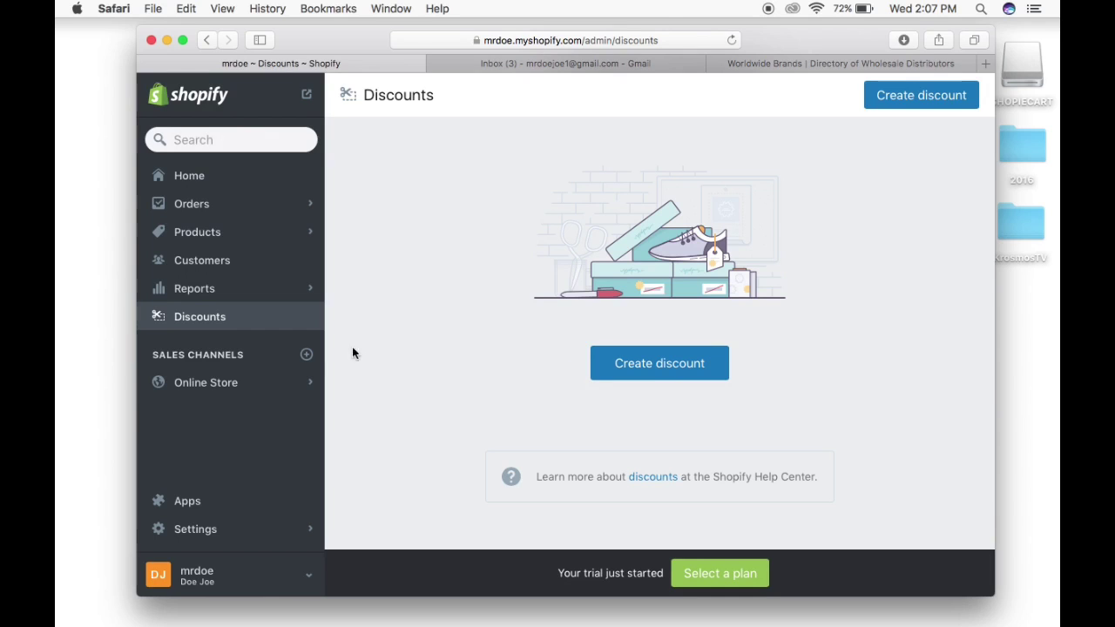
Open the Online Store Themes page and browse the Debut theme and the free themes.
{"action": "left_click", "coordinate": [235, 384]}
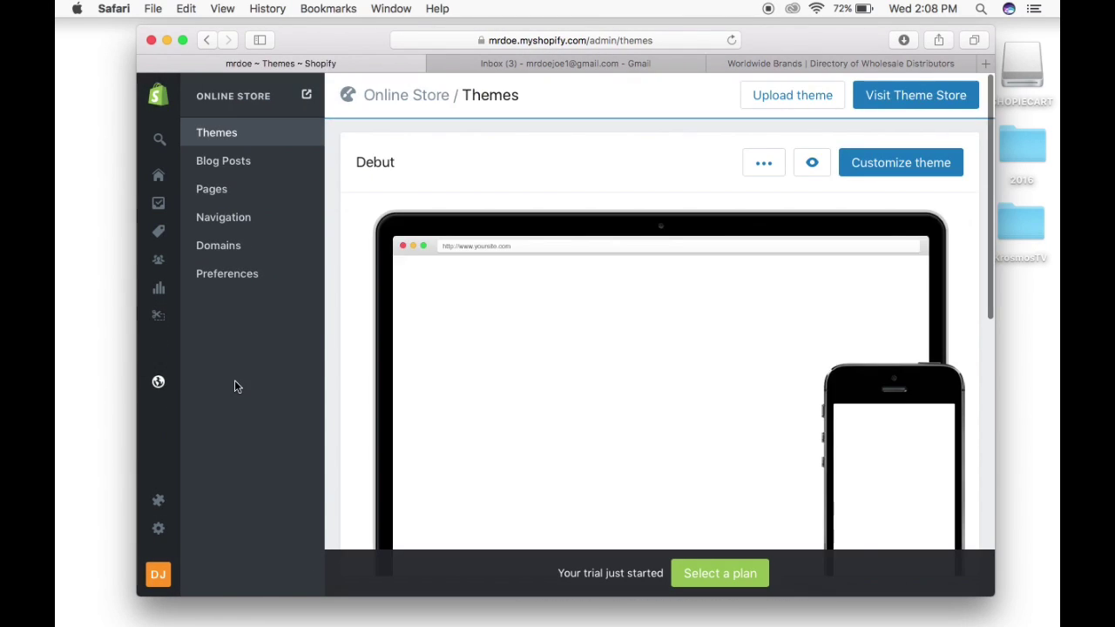
{"action": "scroll", "coordinate": [545, 377], "scroll_direction": "down", "scroll_amount": 3}
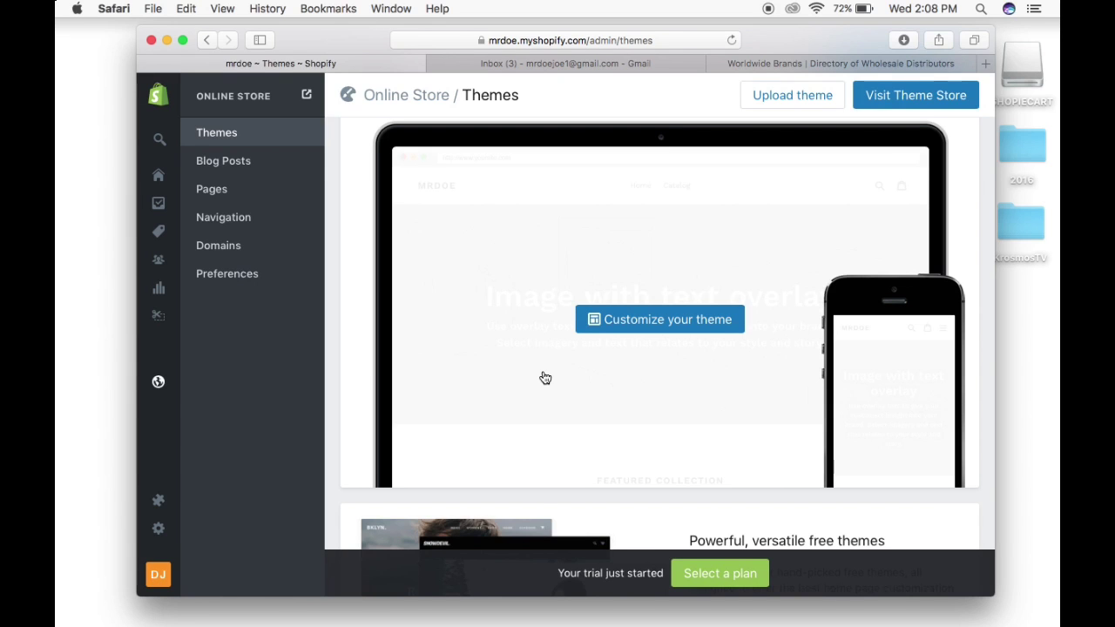
{"action": "scroll", "coordinate": [546, 374], "scroll_direction": "down", "scroll_amount": 2}
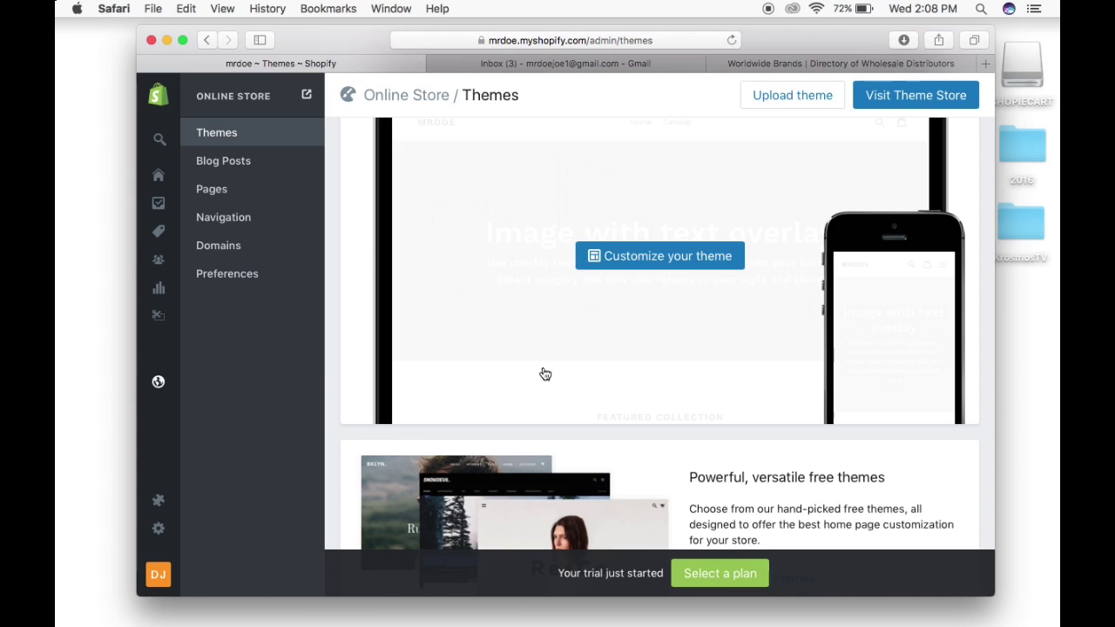
{"action": "scroll", "coordinate": [545, 374], "scroll_direction": "down", "scroll_amount": 2}
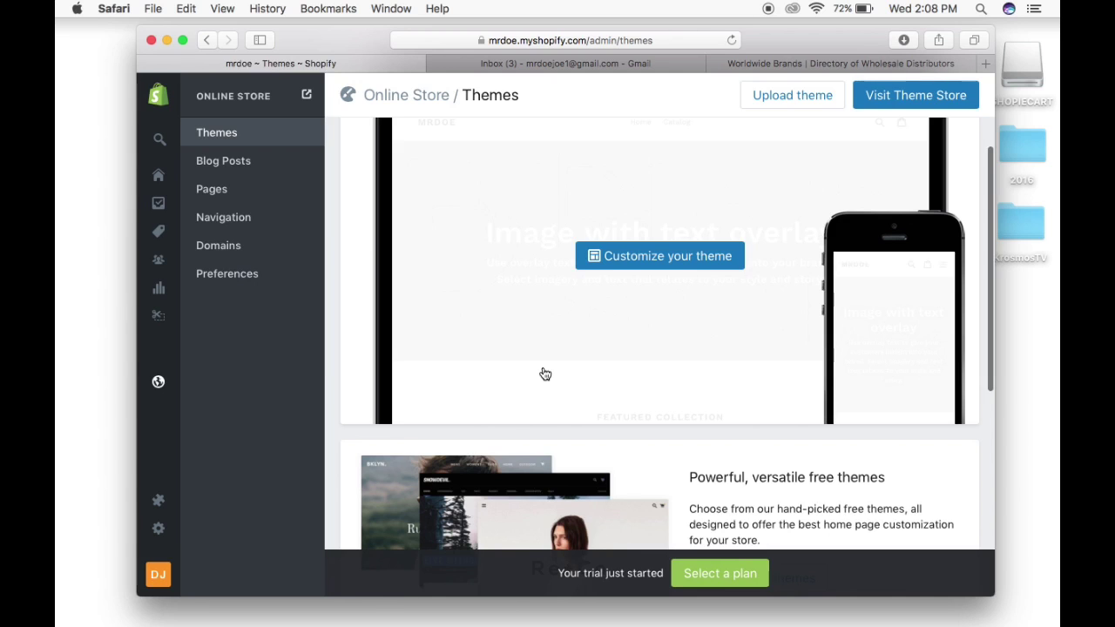
{"action": "scroll", "coordinate": [544, 374], "scroll_direction": "down", "scroll_amount": 3}
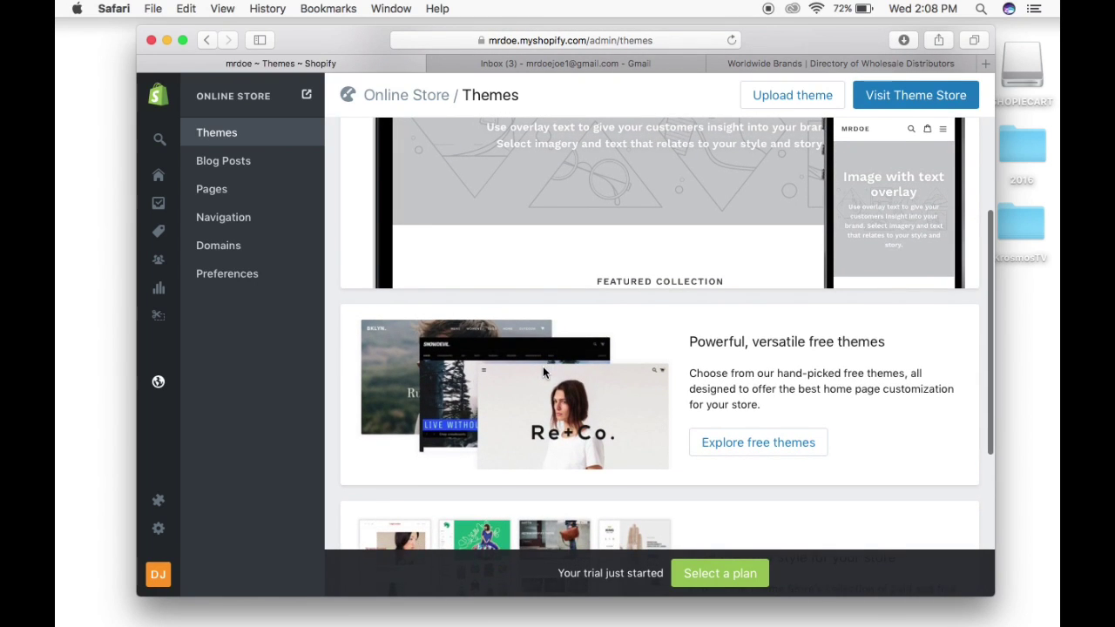
{"action": "scroll", "coordinate": [543, 371], "scroll_direction": "up", "scroll_amount": 1}
{"action": "scroll", "coordinate": [547, 390], "scroll_direction": "down", "scroll_amount": 2}
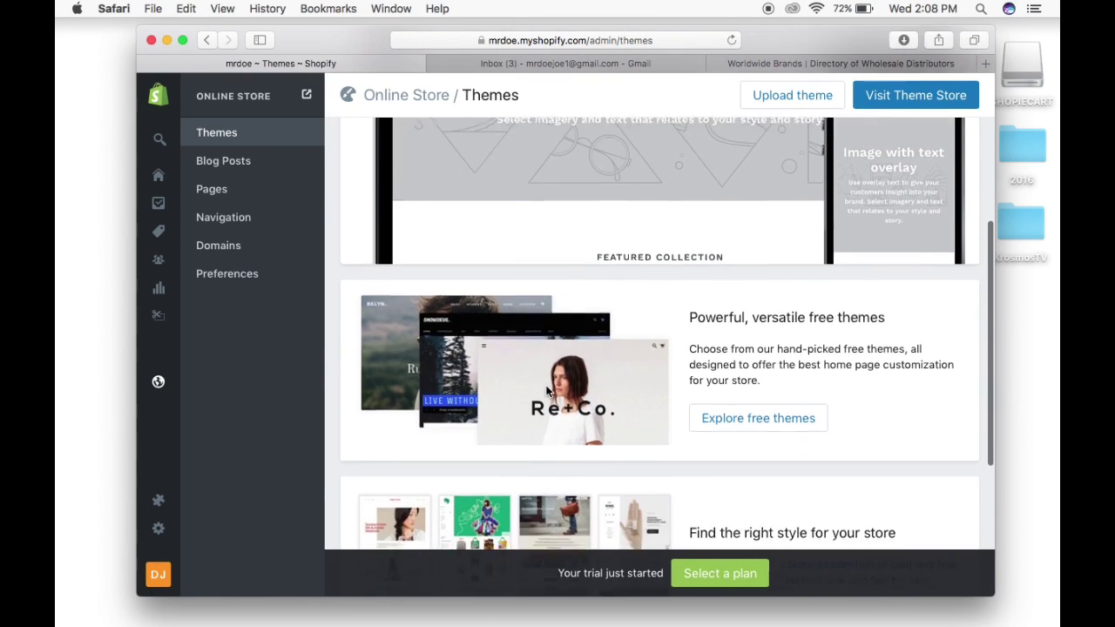
{"action": "scroll", "coordinate": [547, 390], "scroll_direction": "down", "scroll_amount": 4}
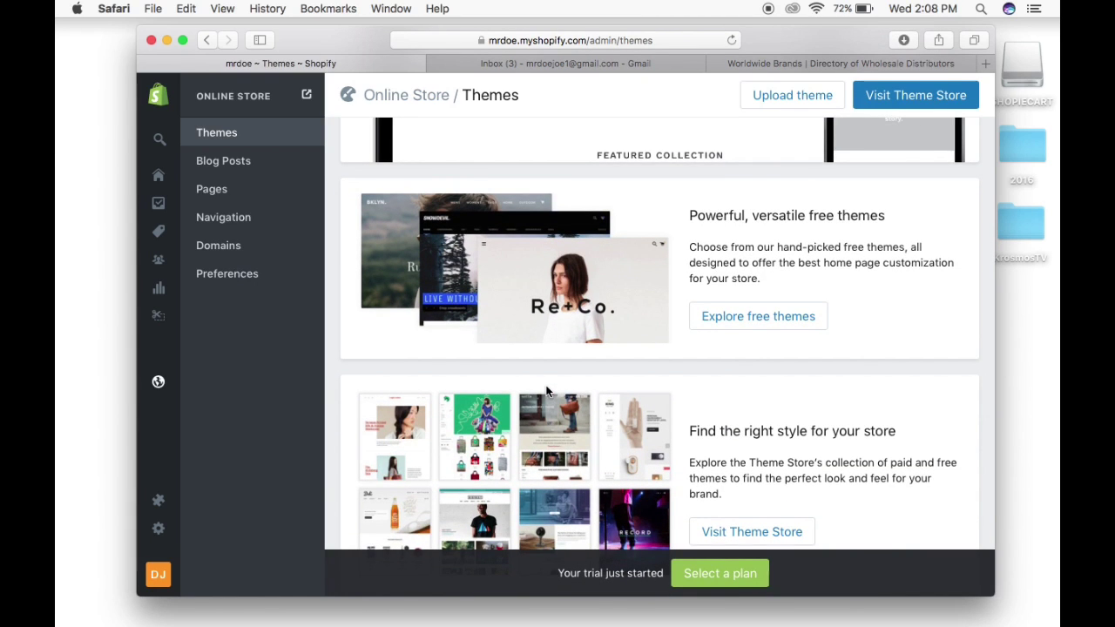
{"action": "scroll", "coordinate": [547, 390], "scroll_direction": "down", "scroll_amount": 5}
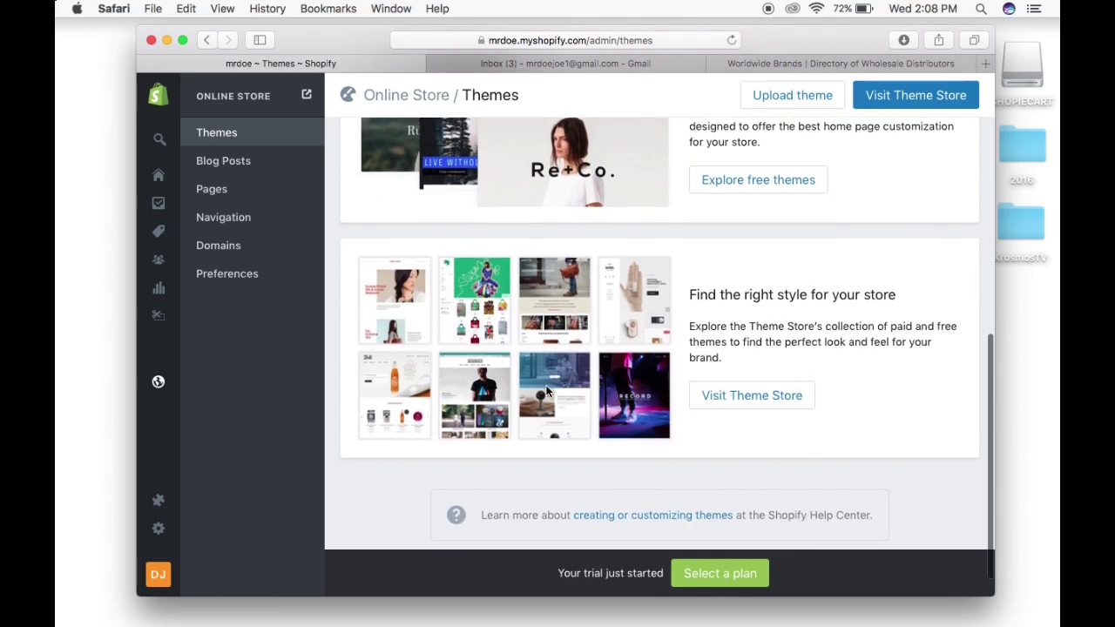
{"action": "scroll", "coordinate": [547, 391], "scroll_direction": "up", "scroll_amount": 7}
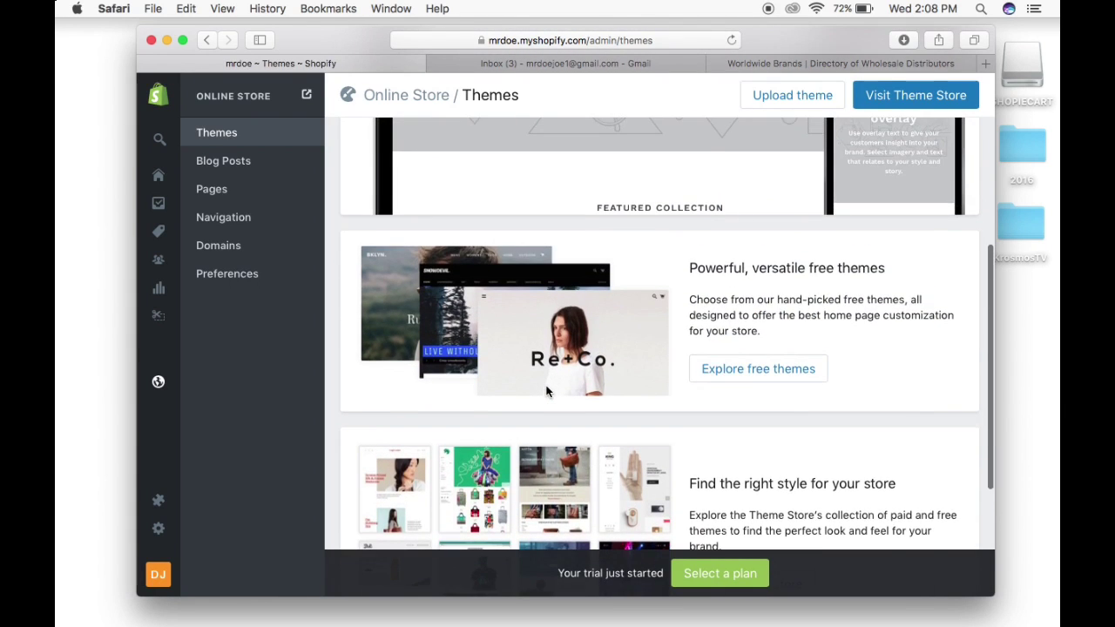
{"action": "scroll", "coordinate": [547, 391], "scroll_direction": "up", "scroll_amount": 10}
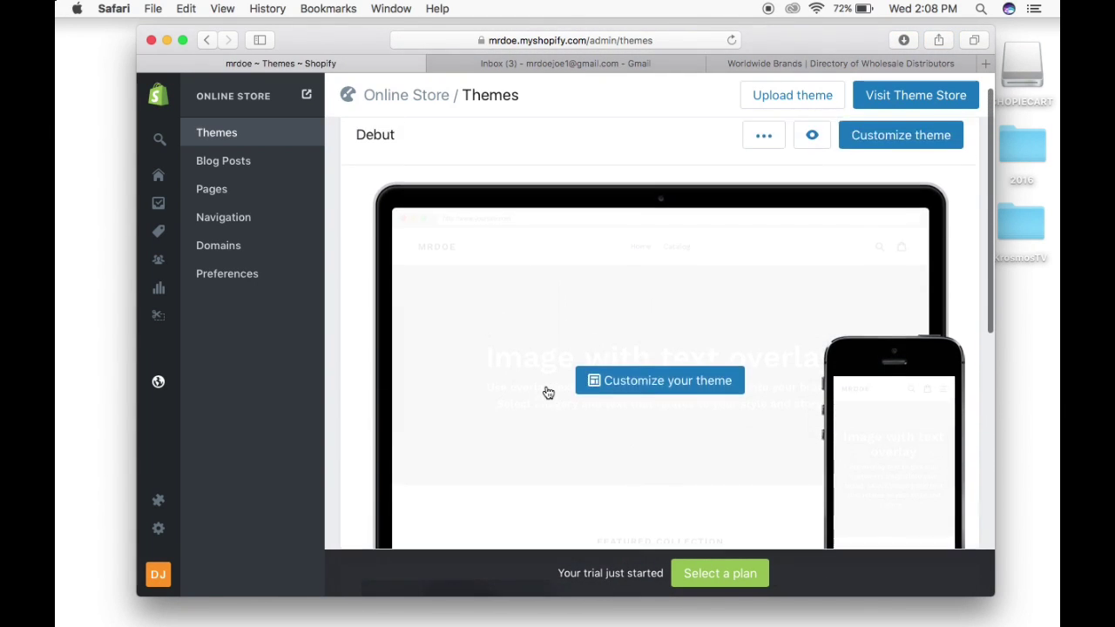
{"action": "scroll", "coordinate": [547, 391], "scroll_direction": "up", "scroll_amount": 1}
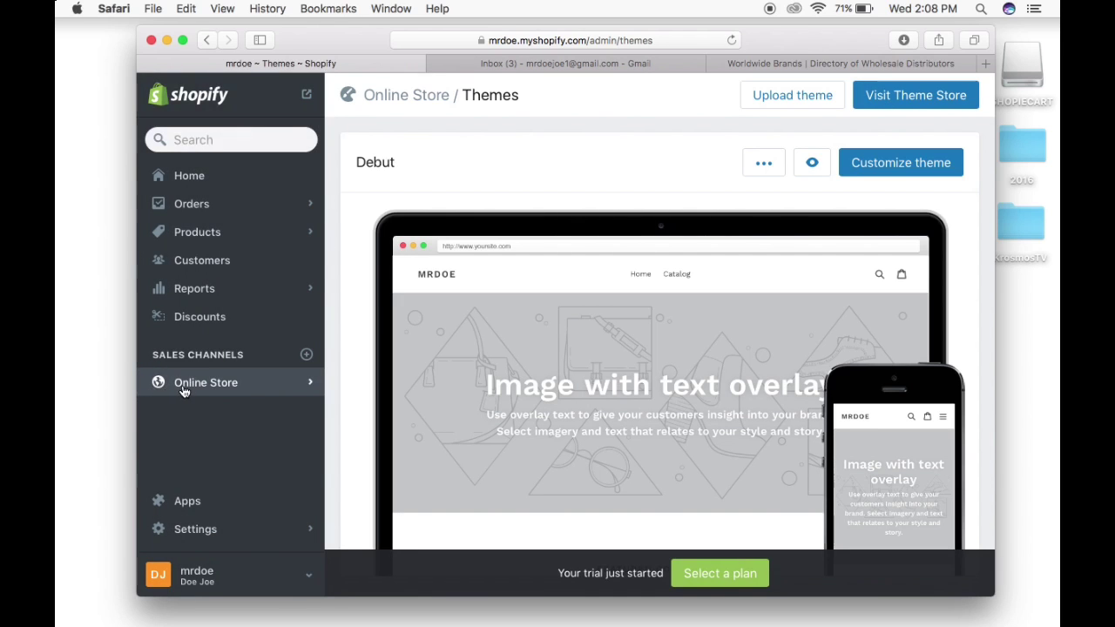
Reopen Online Store and look back over the Debut theme's desktop and mobile preview.
{"action": "left_click", "coordinate": [183, 391]}
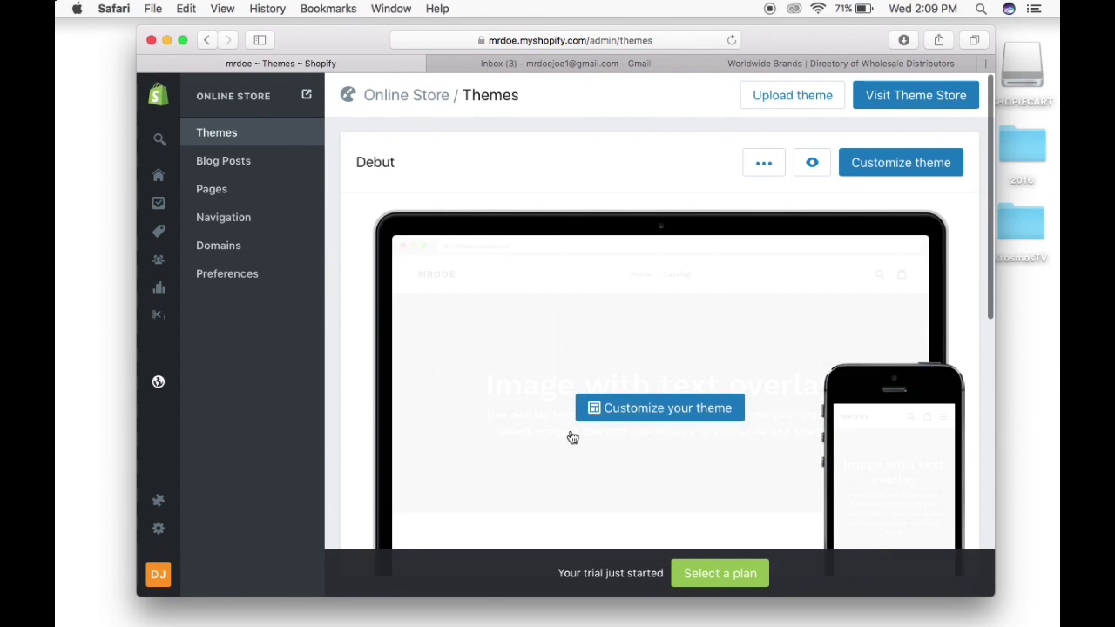
{"action": "scroll", "coordinate": [572, 435], "scroll_direction": "down", "scroll_amount": 5}
{"action": "scroll", "coordinate": [572, 433], "scroll_direction": "up", "scroll_amount": 1}
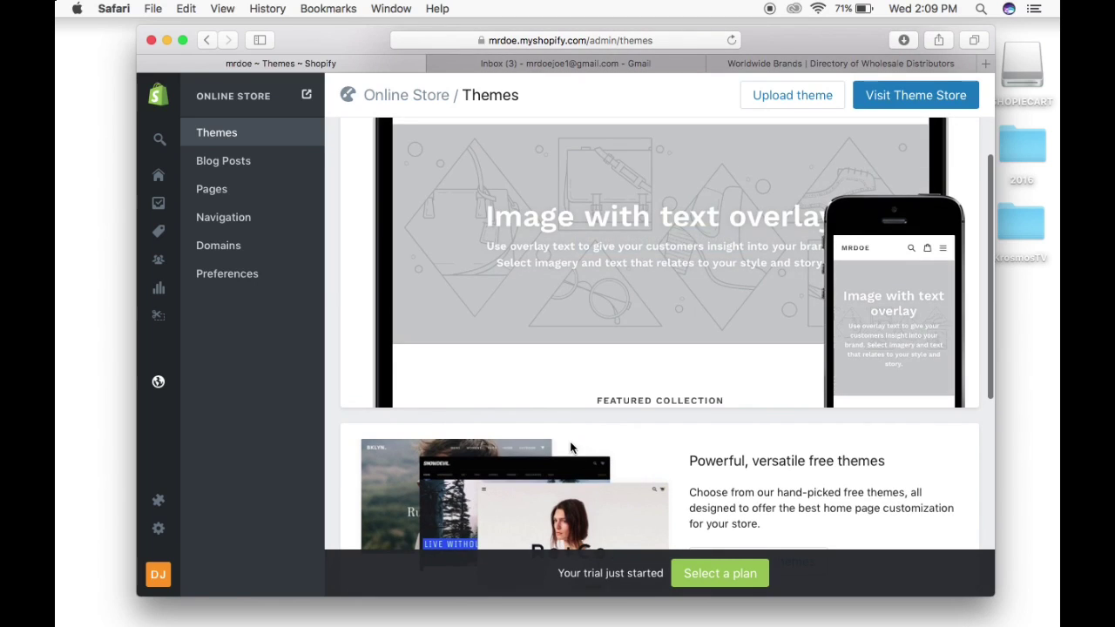
{"action": "scroll", "coordinate": [647, 294], "scroll_direction": "up", "scroll_amount": 3}
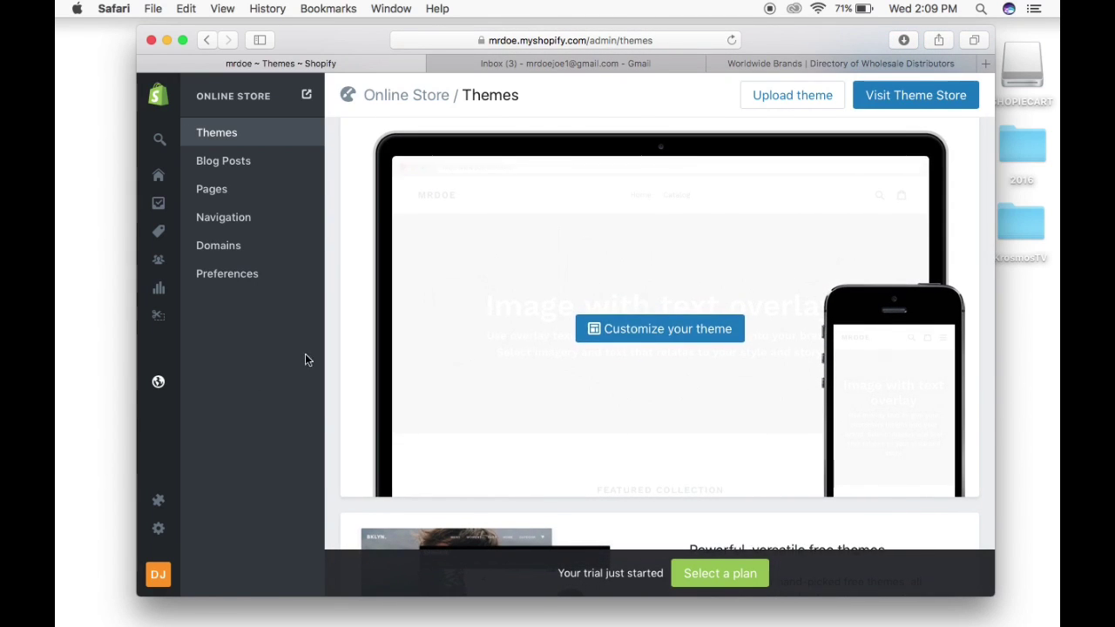
{"action": "scroll", "coordinate": [219, 405], "scroll_direction": "down", "scroll_amount": 1}
{"action": "mouse_move", "coordinate": [157, 504]}
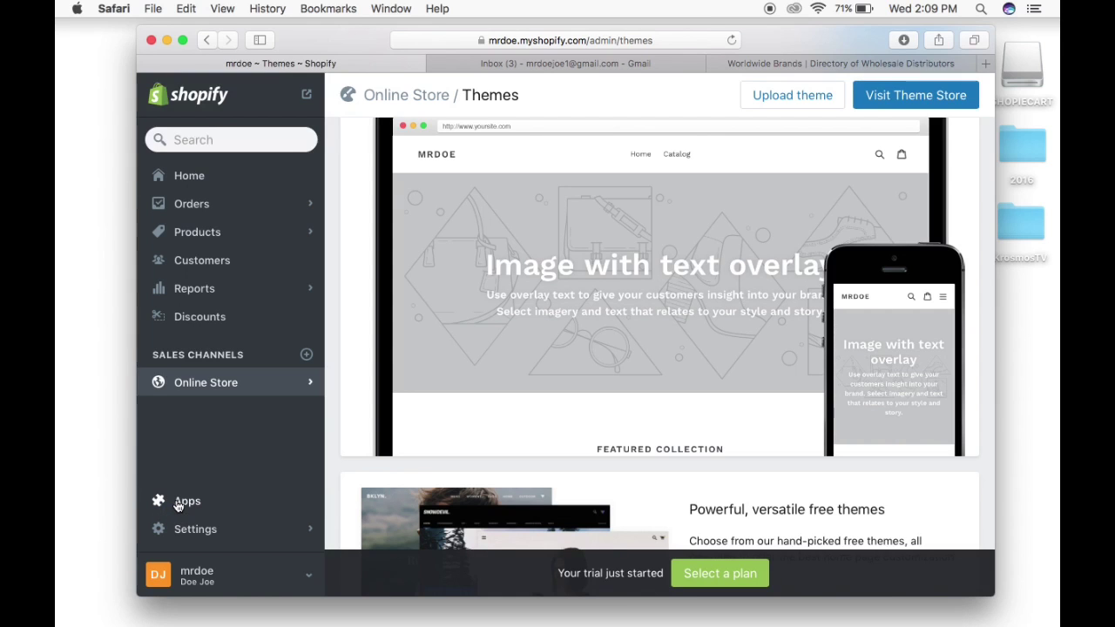
{"action": "left_click", "coordinate": [177, 505]}
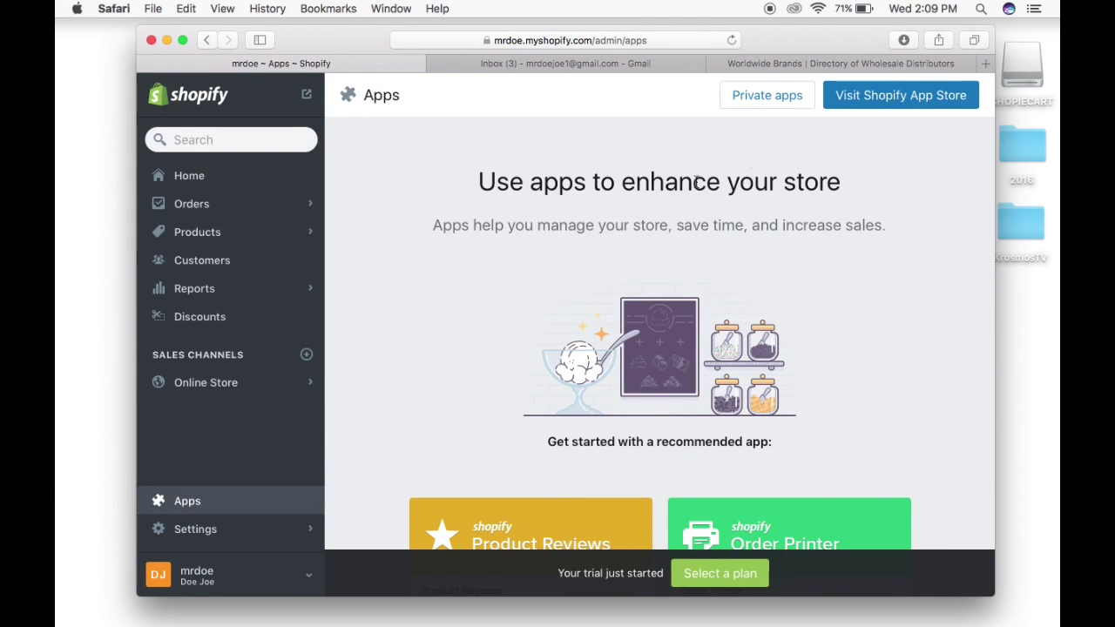
{"action": "scroll", "coordinate": [660, 208], "scroll_direction": "down", "scroll_amount": 5}
{"action": "scroll", "coordinate": [660, 209], "scroll_direction": "down", "scroll_amount": 4}
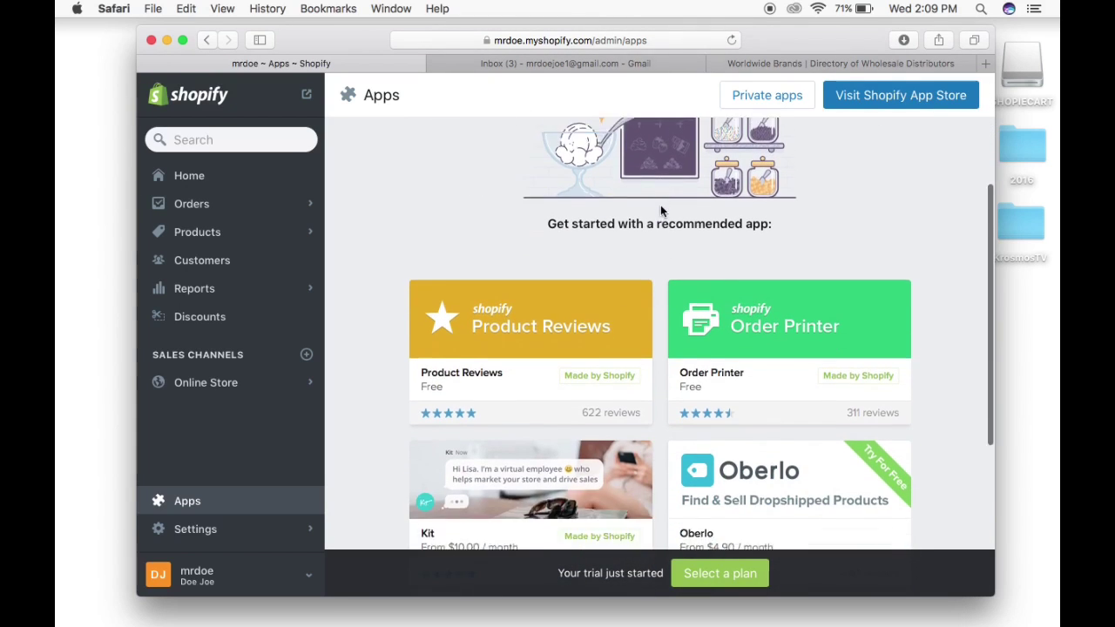
{"action": "scroll", "coordinate": [660, 210], "scroll_direction": "down", "scroll_amount": 4}
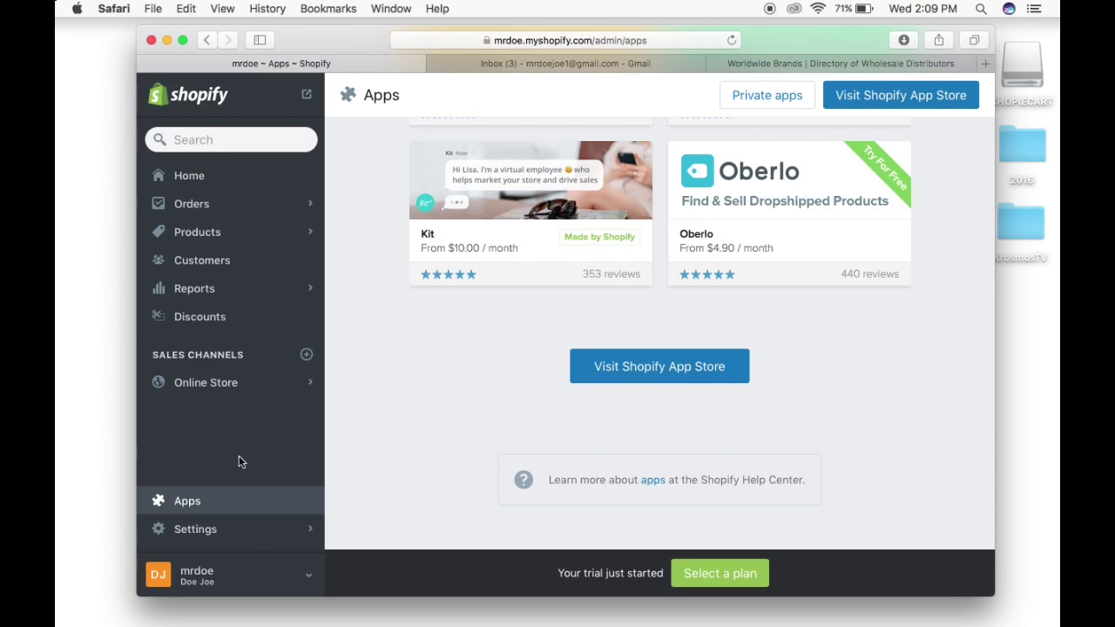
Review General settings: store details, address, America/New_York timezone, Imperial units and USD currency.
{"action": "left_click", "coordinate": [195, 530]}
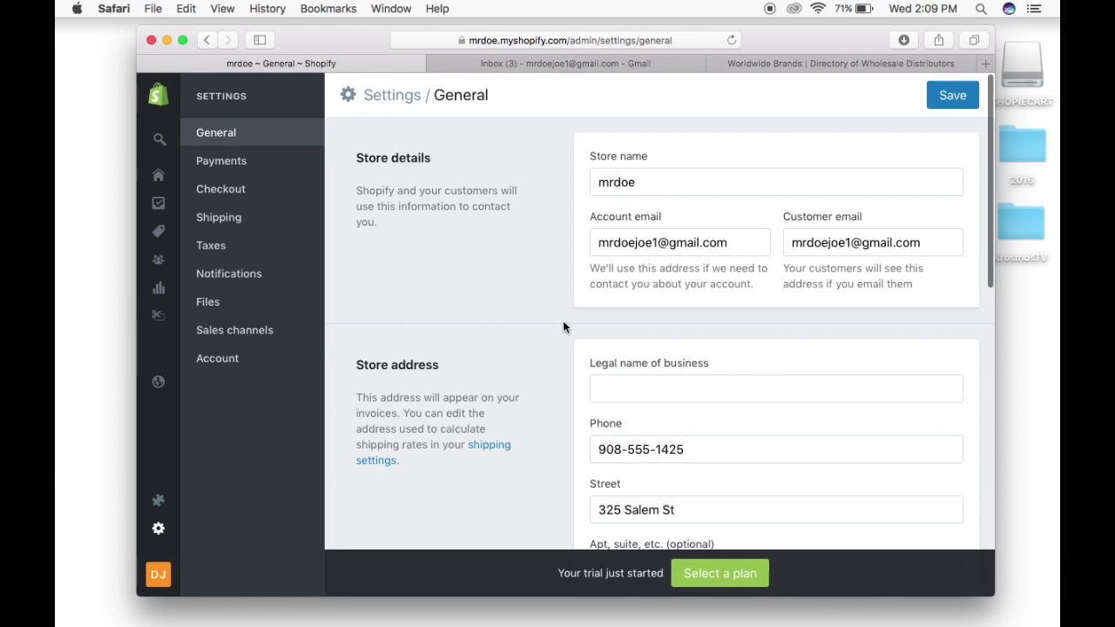
{"action": "scroll", "coordinate": [563, 327], "scroll_direction": "down", "scroll_amount": 3}
{"action": "scroll", "coordinate": [563, 327], "scroll_direction": "down", "scroll_amount": 5}
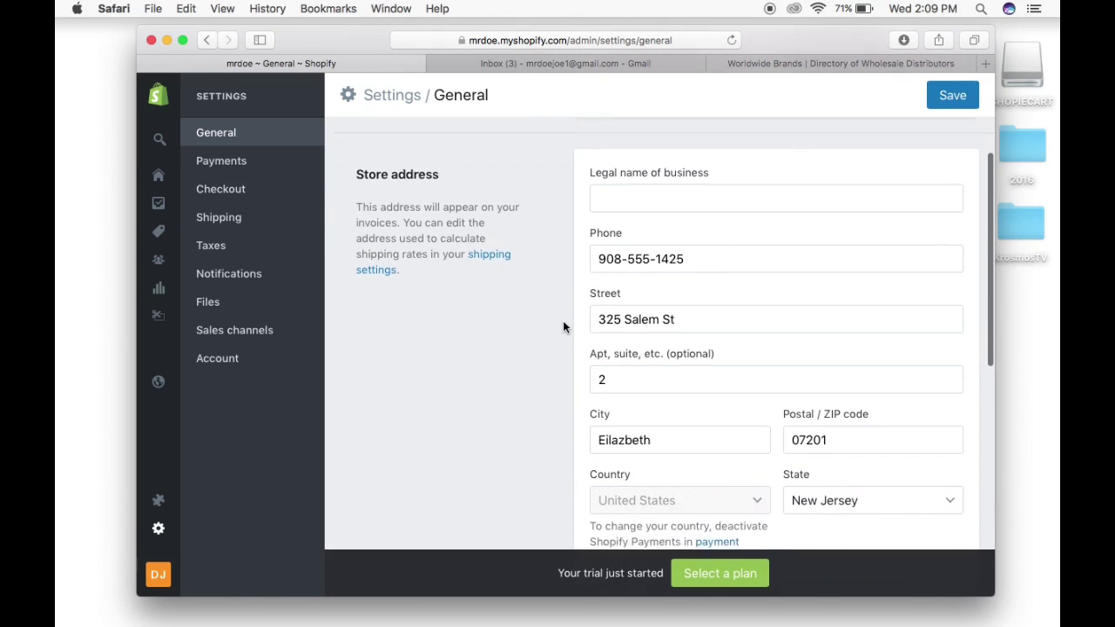
{"action": "scroll", "coordinate": [563, 327], "scroll_direction": "down", "scroll_amount": 6}
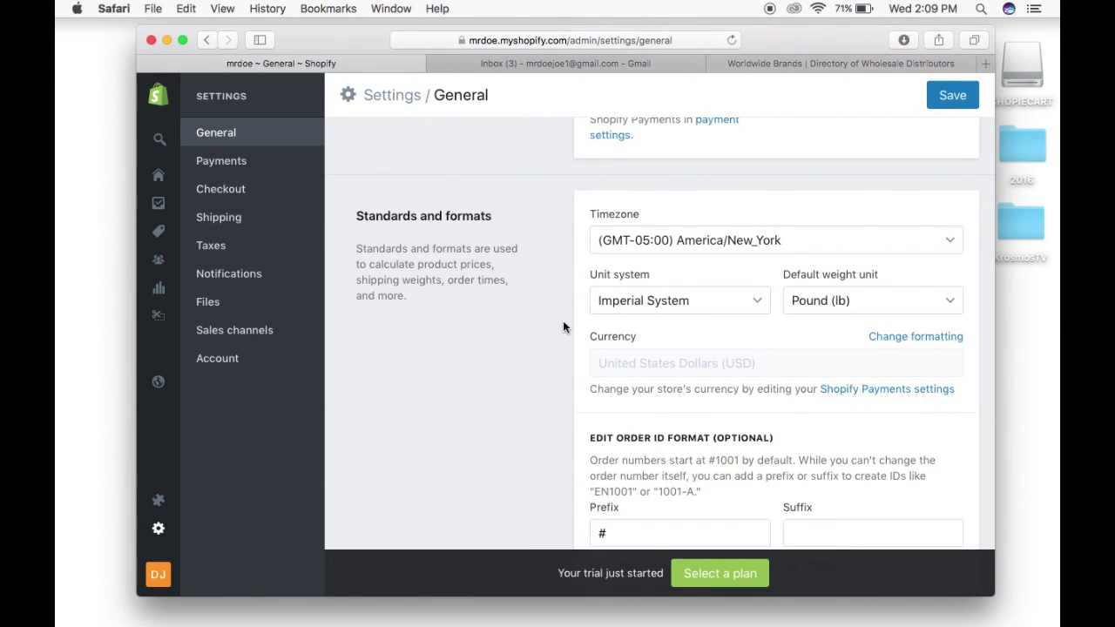
{"action": "scroll", "coordinate": [562, 327], "scroll_direction": "down", "scroll_amount": 3}
{"action": "scroll", "coordinate": [563, 326], "scroll_direction": "up", "scroll_amount": 10}
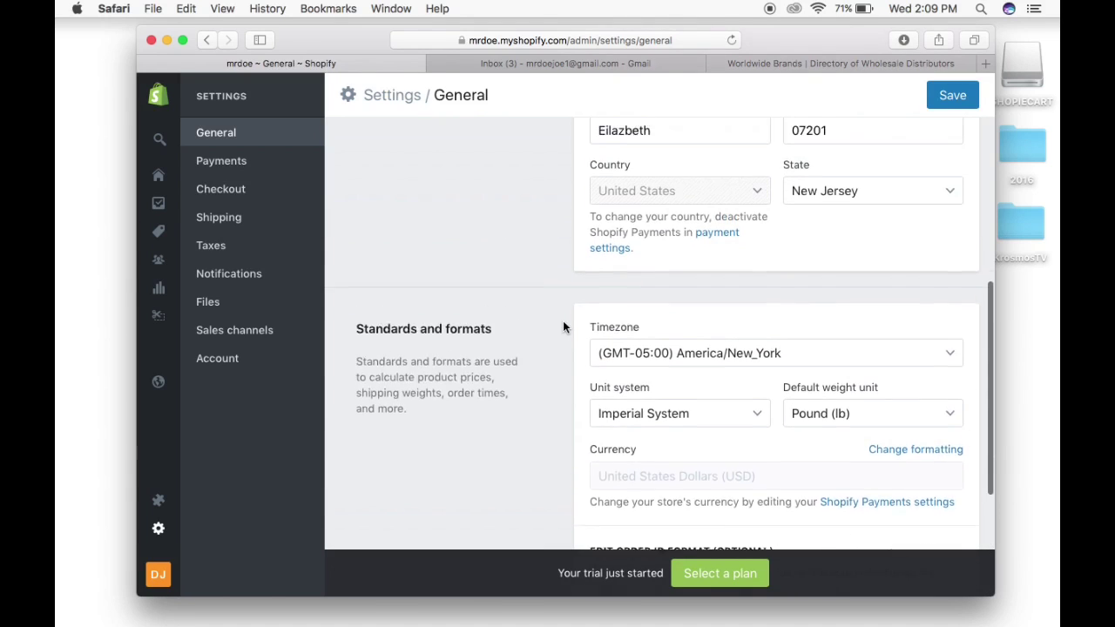
{"action": "scroll", "coordinate": [563, 326], "scroll_direction": "up", "scroll_amount": 2}
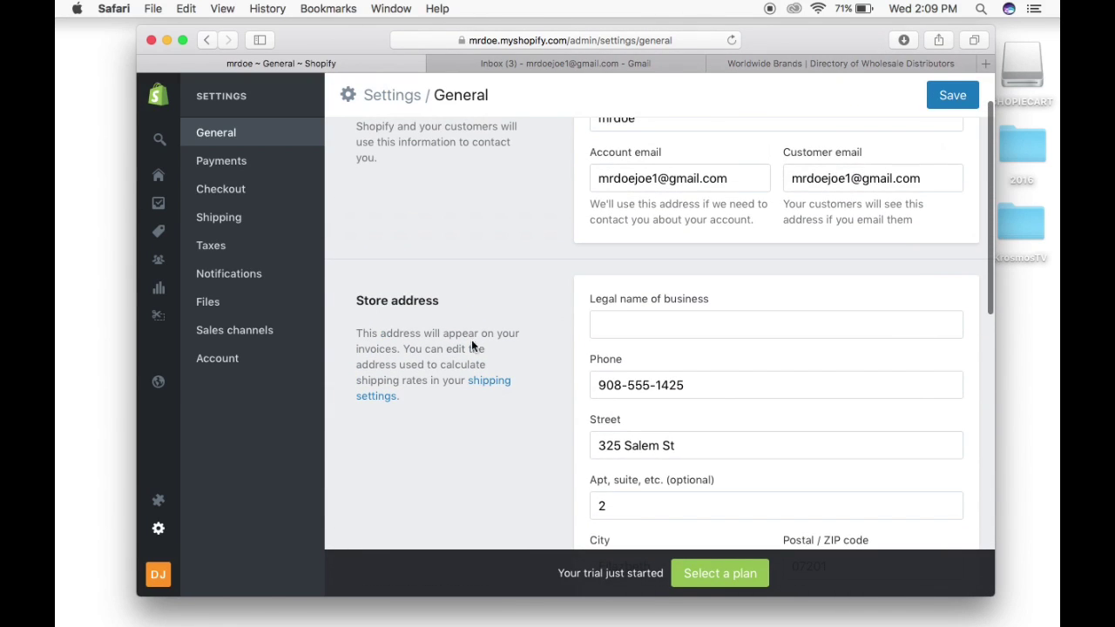
Open the Debut theme in the theme editor from the Online Store themes.
{"action": "left_click", "coordinate": [158, 384]}
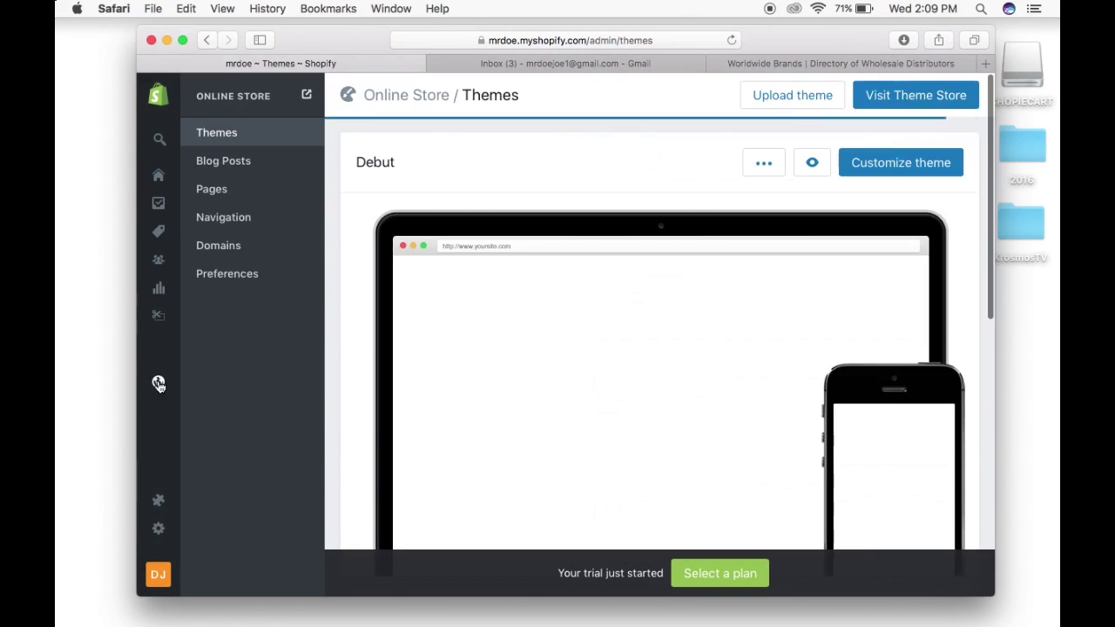
{"action": "left_click", "coordinate": [897, 171]}
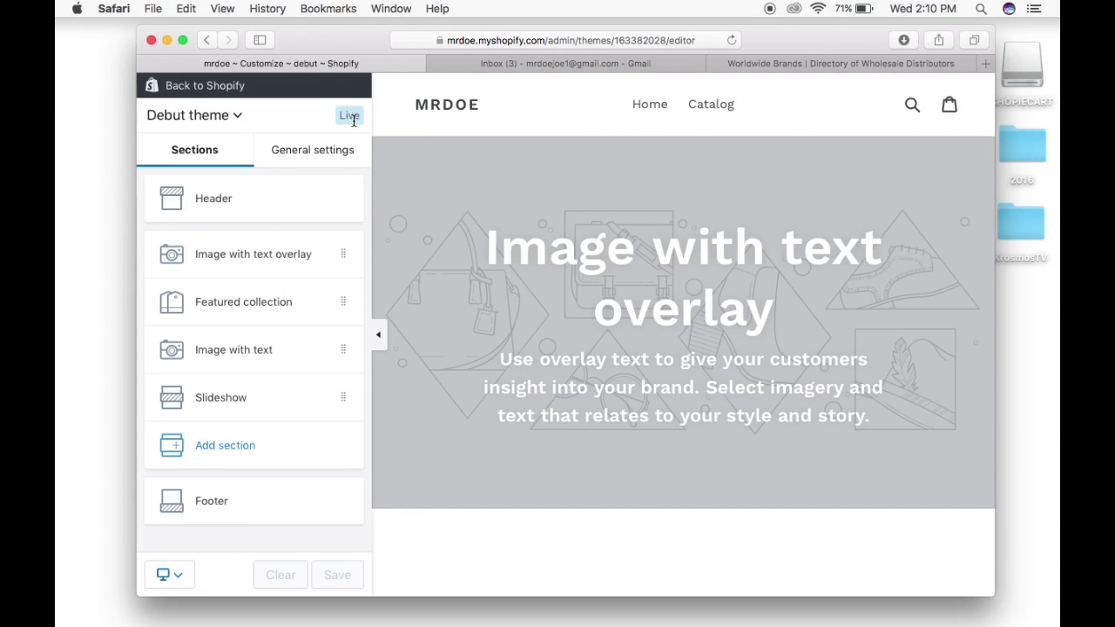
Set the theme preview size to Fit to screen while browsing the storefront preview.
{"action": "left_click", "coordinate": [171, 576]}
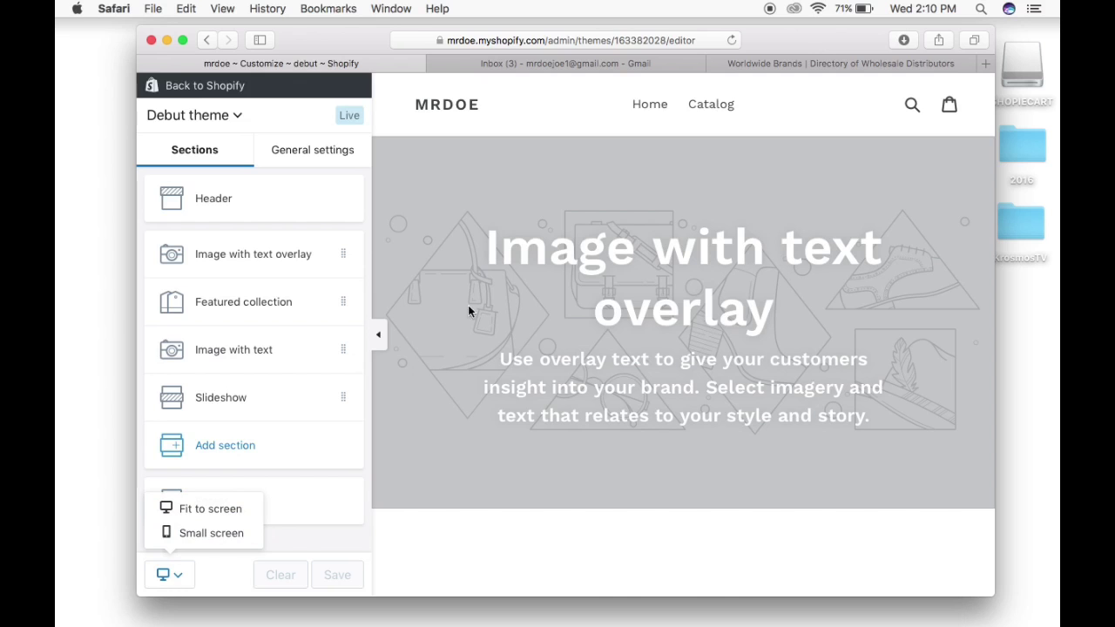
{"action": "scroll", "coordinate": [510, 298], "scroll_direction": "down", "scroll_amount": 5}
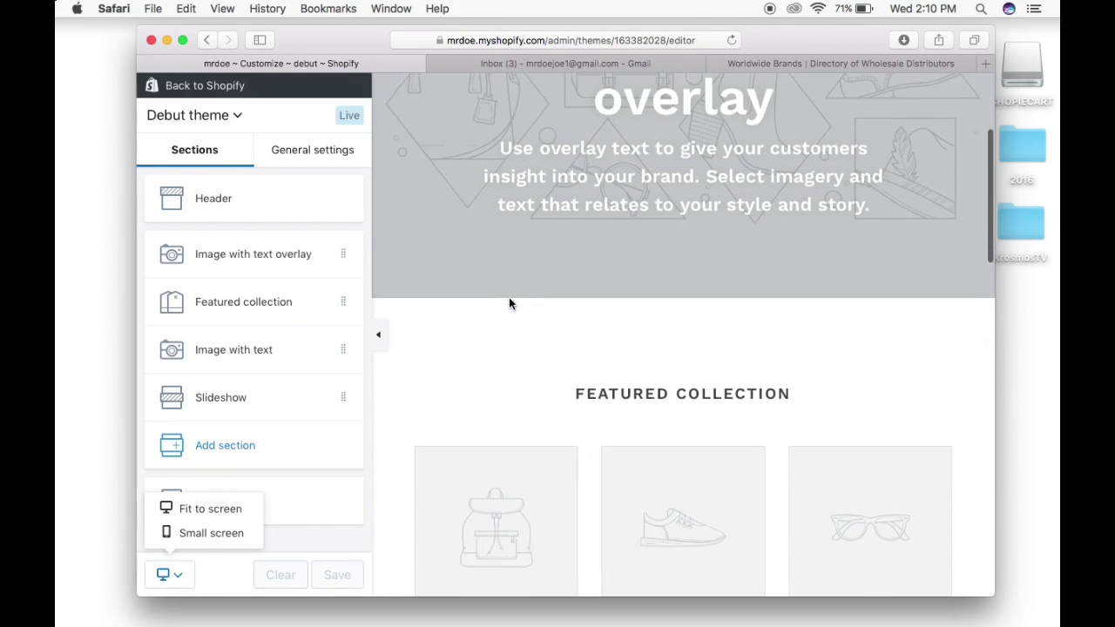
{"action": "scroll", "coordinate": [510, 302], "scroll_direction": "down", "scroll_amount": 5}
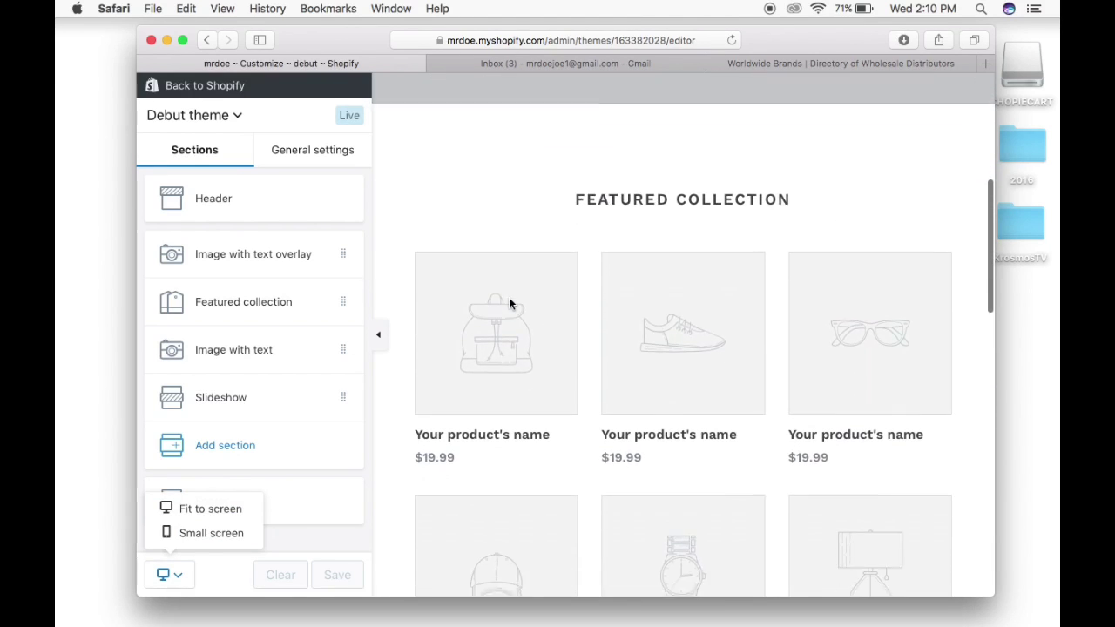
{"action": "scroll", "coordinate": [510, 304], "scroll_direction": "down", "scroll_amount": 3}
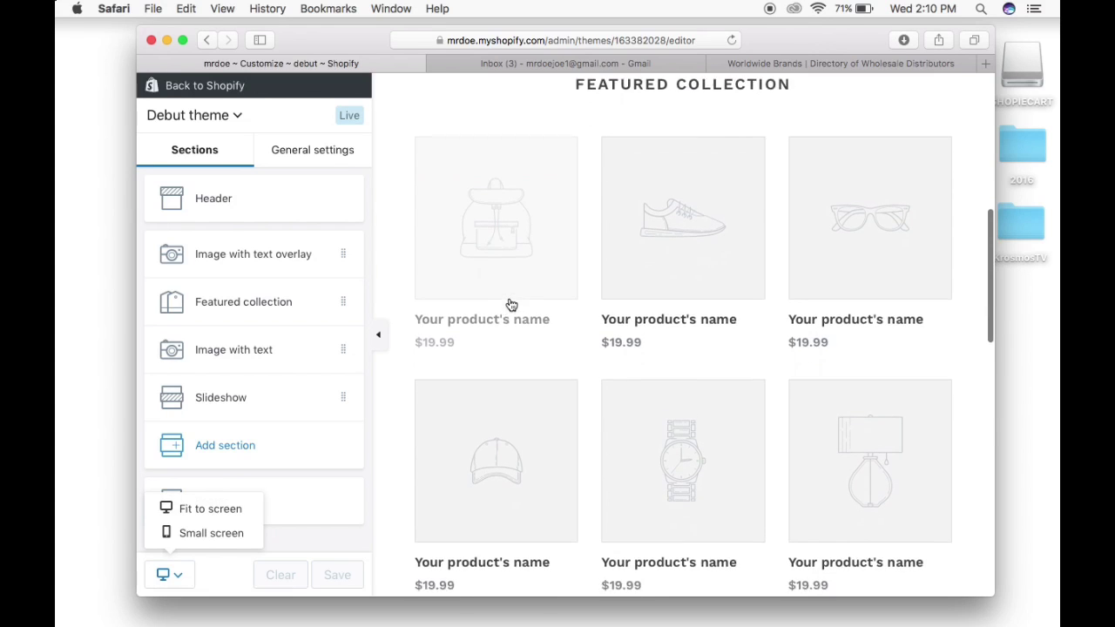
{"action": "scroll", "coordinate": [511, 304], "scroll_direction": "down", "scroll_amount": 5}
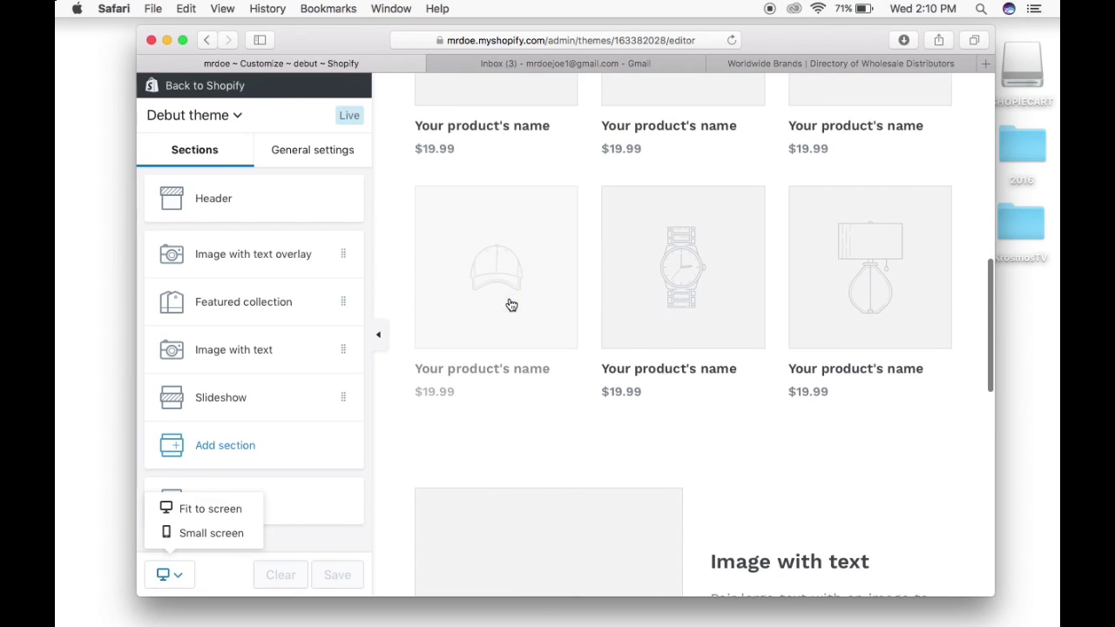
{"action": "scroll", "coordinate": [512, 304], "scroll_direction": "down", "scroll_amount": 6}
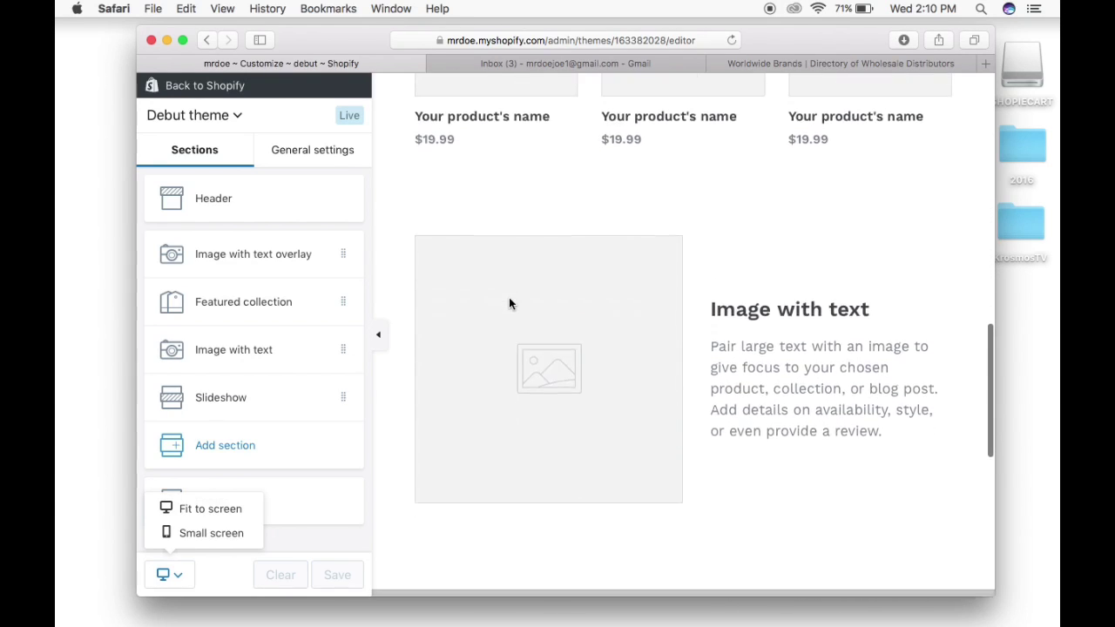
{"action": "scroll", "coordinate": [509, 292], "scroll_direction": "down", "scroll_amount": 3}
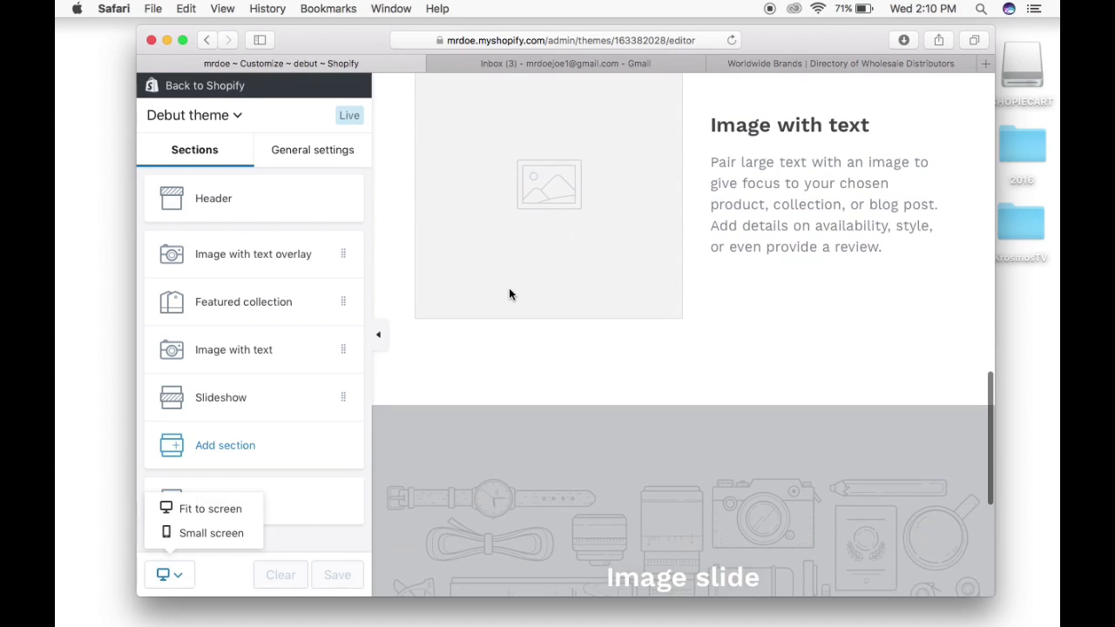
{"action": "scroll", "coordinate": [509, 295], "scroll_direction": "up", "scroll_amount": 4}
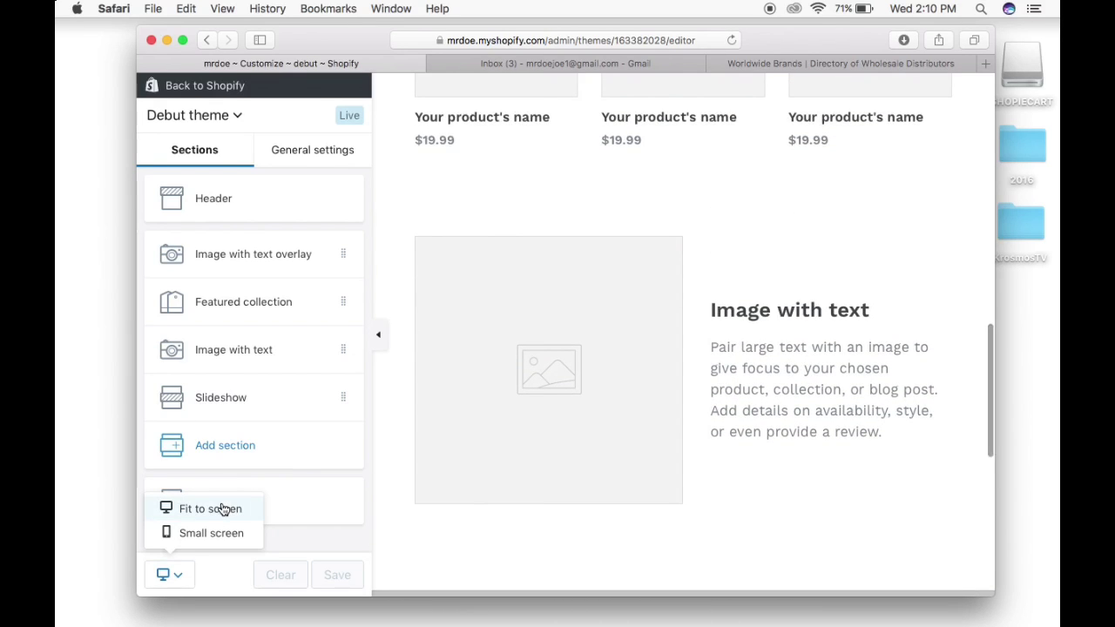
{"action": "left_click", "coordinate": [217, 514]}
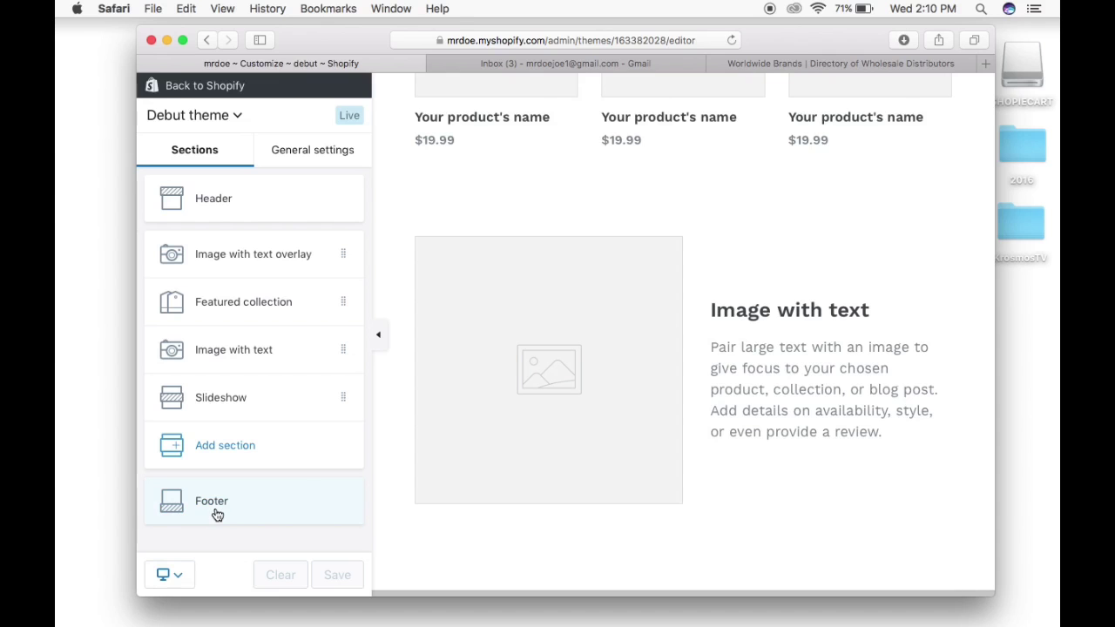
Scroll back up the preview and leave the theme editor for the Themes page.
{"action": "scroll", "coordinate": [492, 407], "scroll_direction": "down", "scroll_amount": 3}
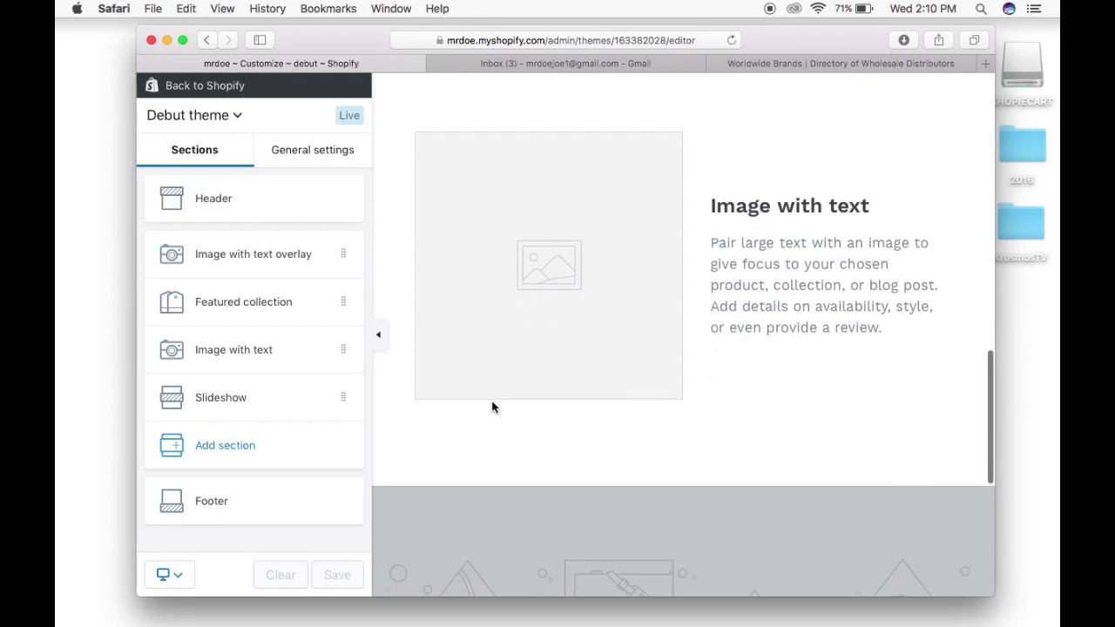
{"action": "scroll", "coordinate": [492, 407], "scroll_direction": "up", "scroll_amount": 3}
{"action": "scroll", "coordinate": [492, 406], "scroll_direction": "up", "scroll_amount": 5}
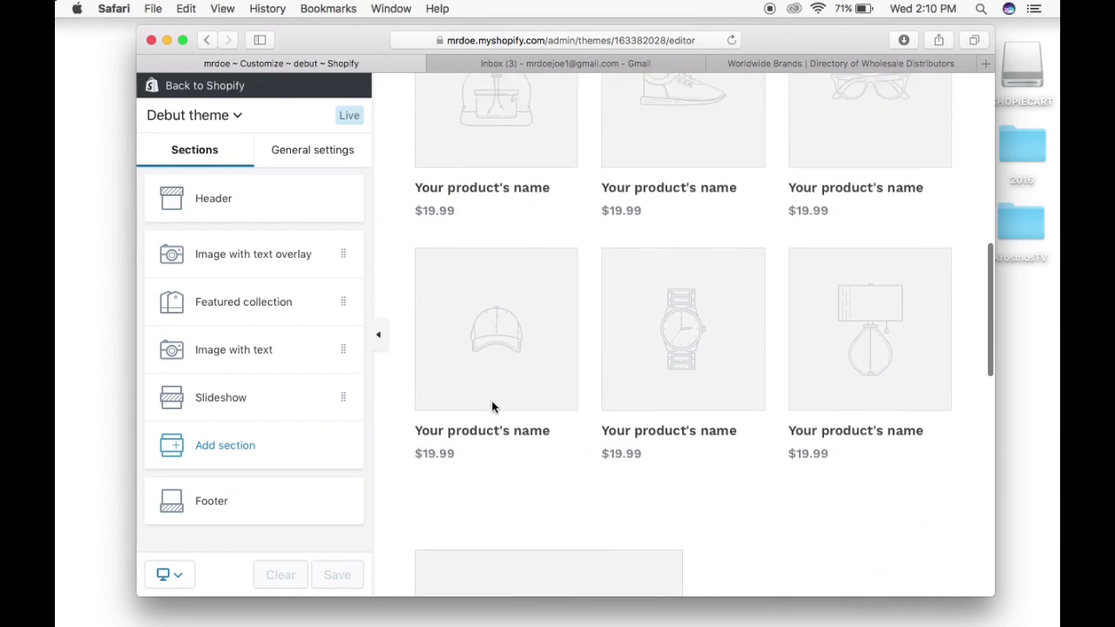
{"action": "scroll", "coordinate": [493, 408], "scroll_direction": "up", "scroll_amount": 8}
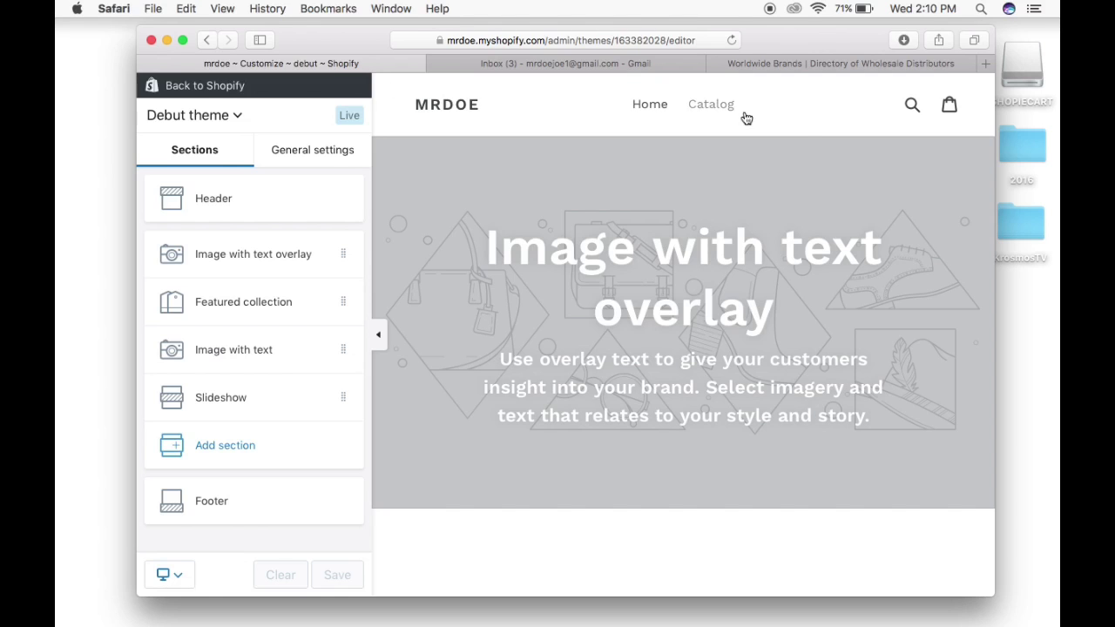
{"action": "left_click", "coordinate": [215, 94]}
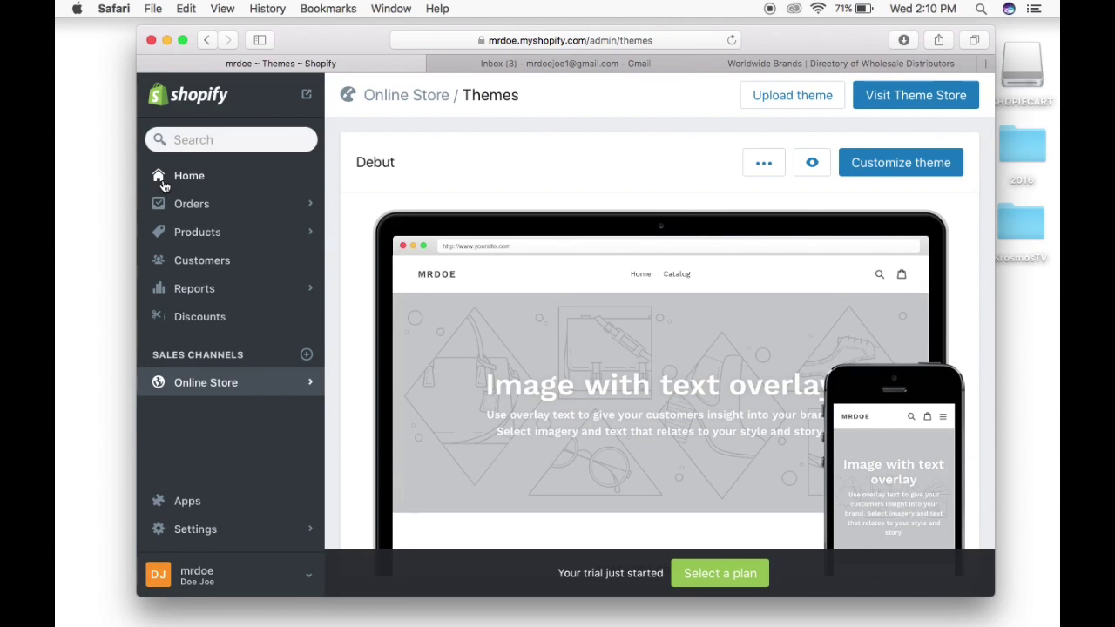
Return to the admin Home page and browse its welcome banner and setup cards.
{"action": "left_click", "coordinate": [182, 179]}
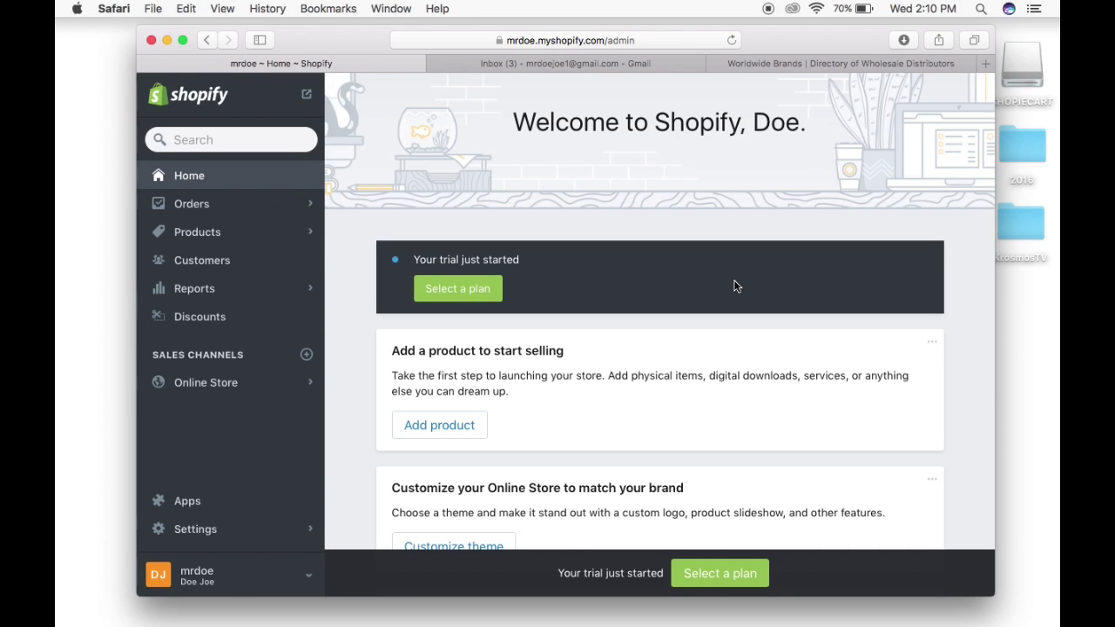
{"action": "scroll", "coordinate": [734, 286], "scroll_direction": "down", "scroll_amount": 5}
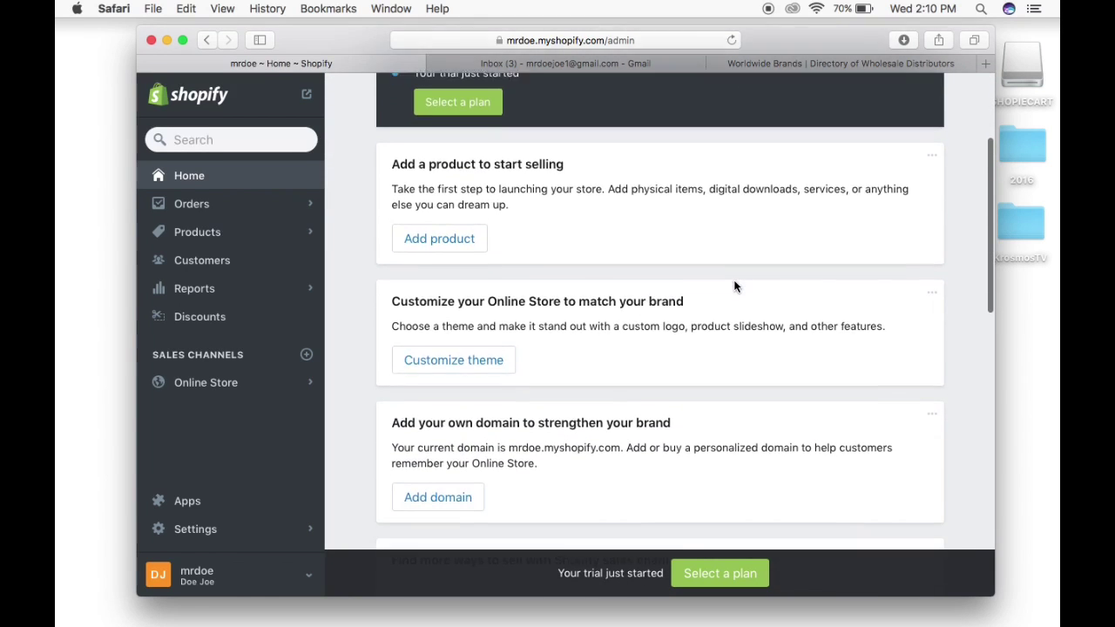
{"action": "scroll", "coordinate": [734, 286], "scroll_direction": "down", "scroll_amount": 5}
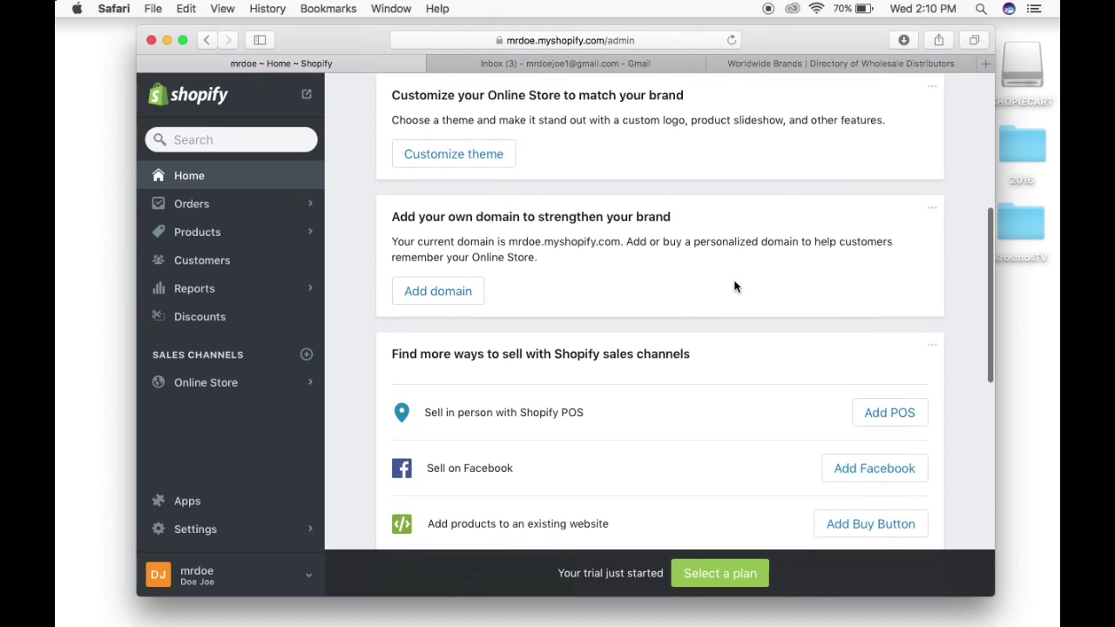
{"action": "scroll", "coordinate": [734, 286], "scroll_direction": "up", "scroll_amount": 10}
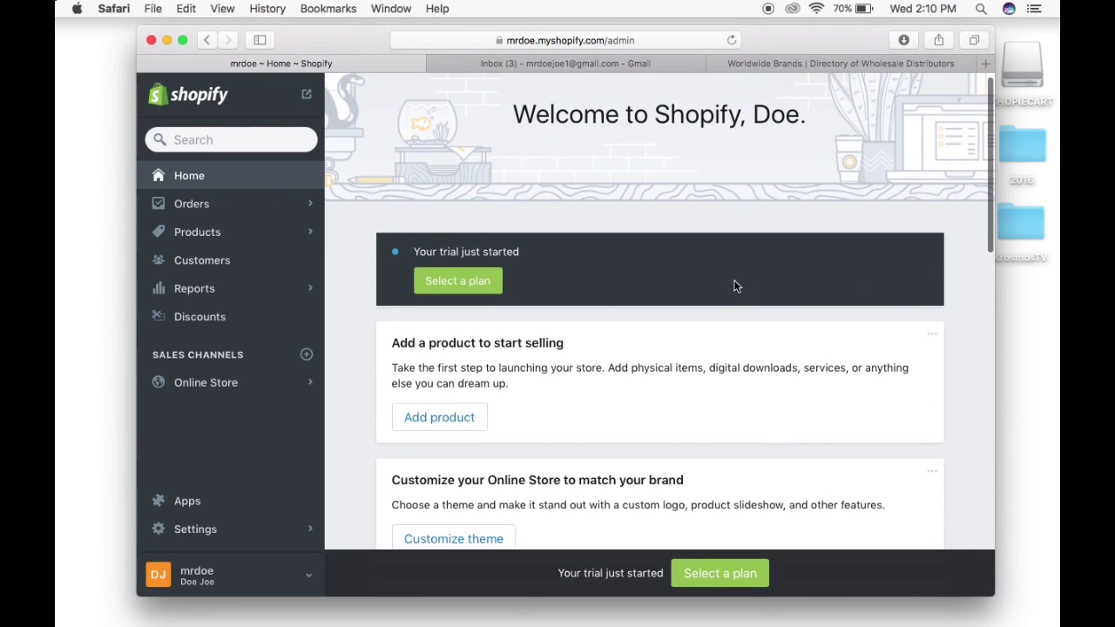
{"action": "scroll", "coordinate": [735, 285], "scroll_direction": "up", "scroll_amount": 2}
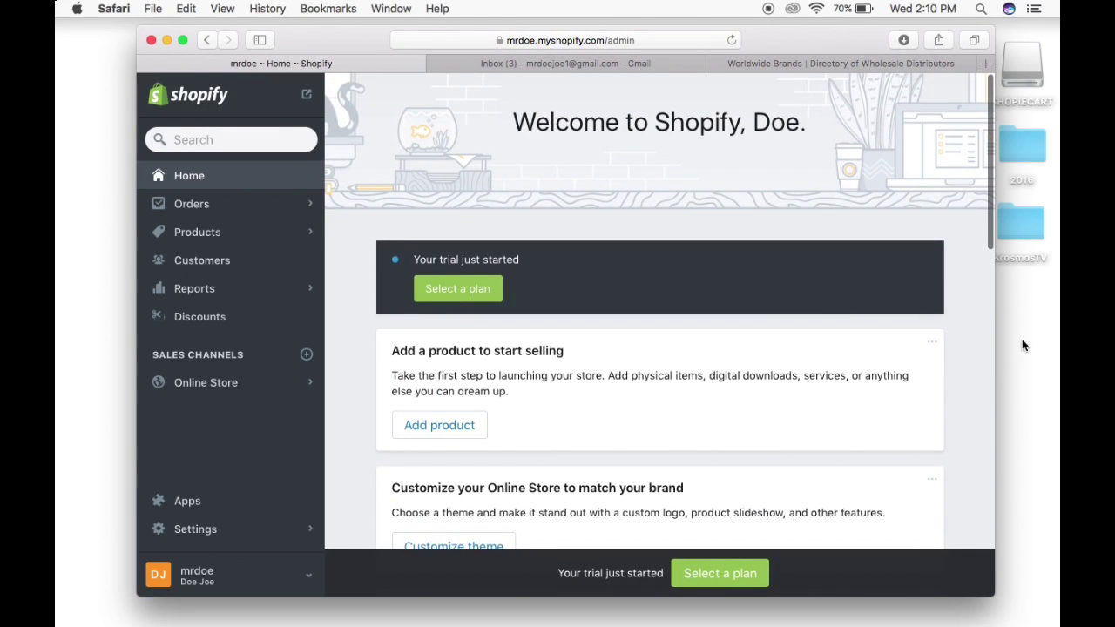